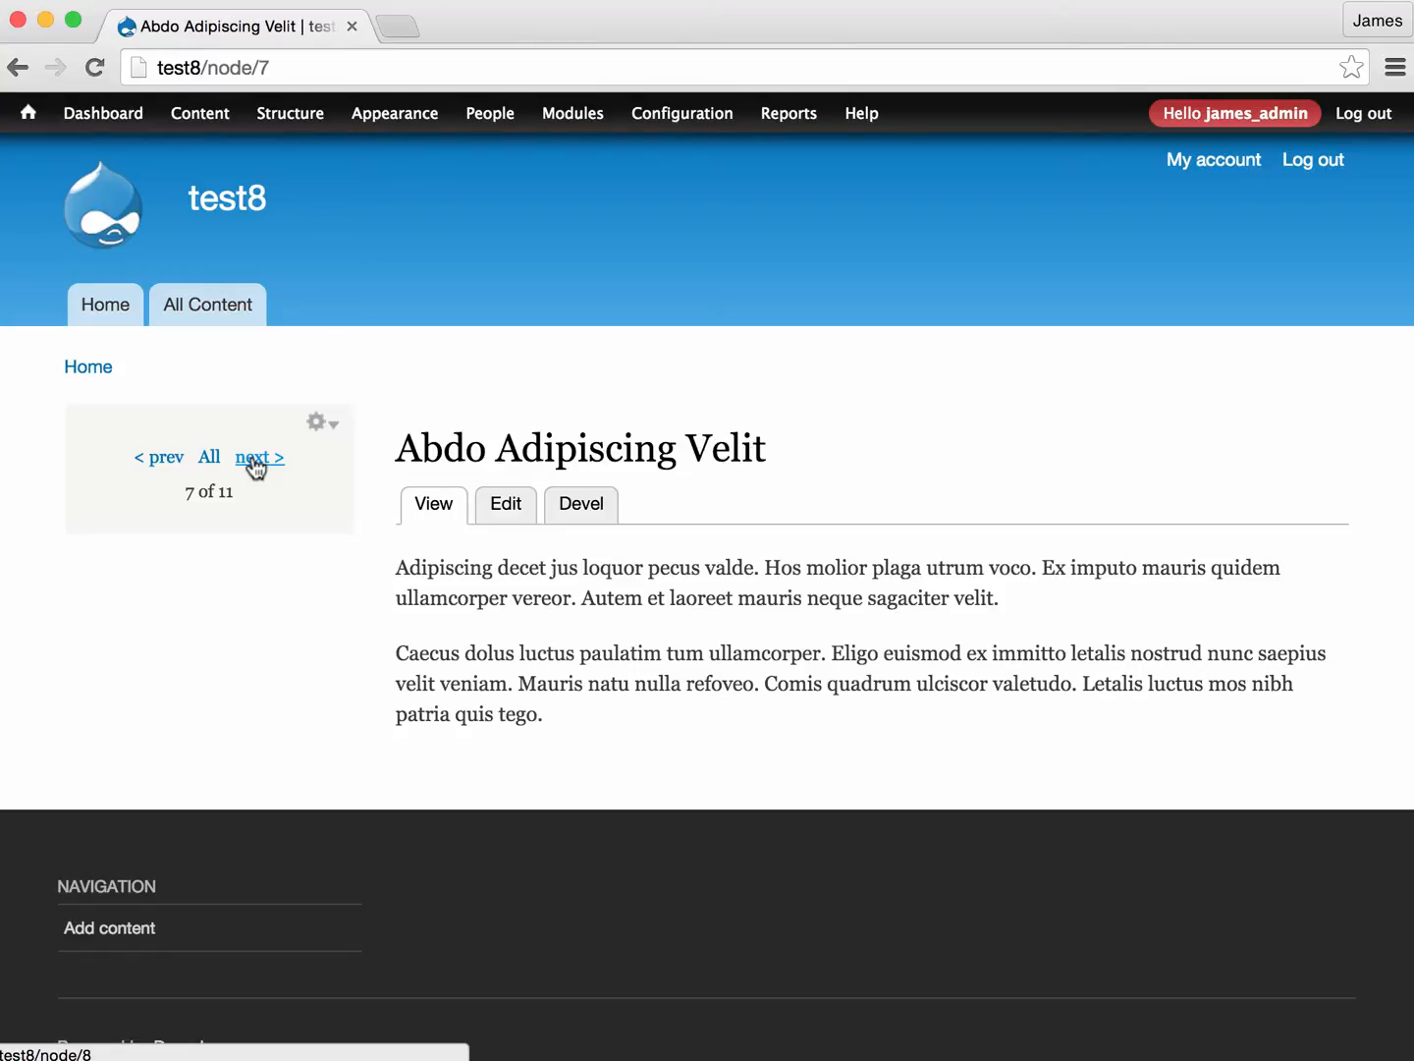
- Go to the next node with the pager block and return to the previous one
click(253, 461)
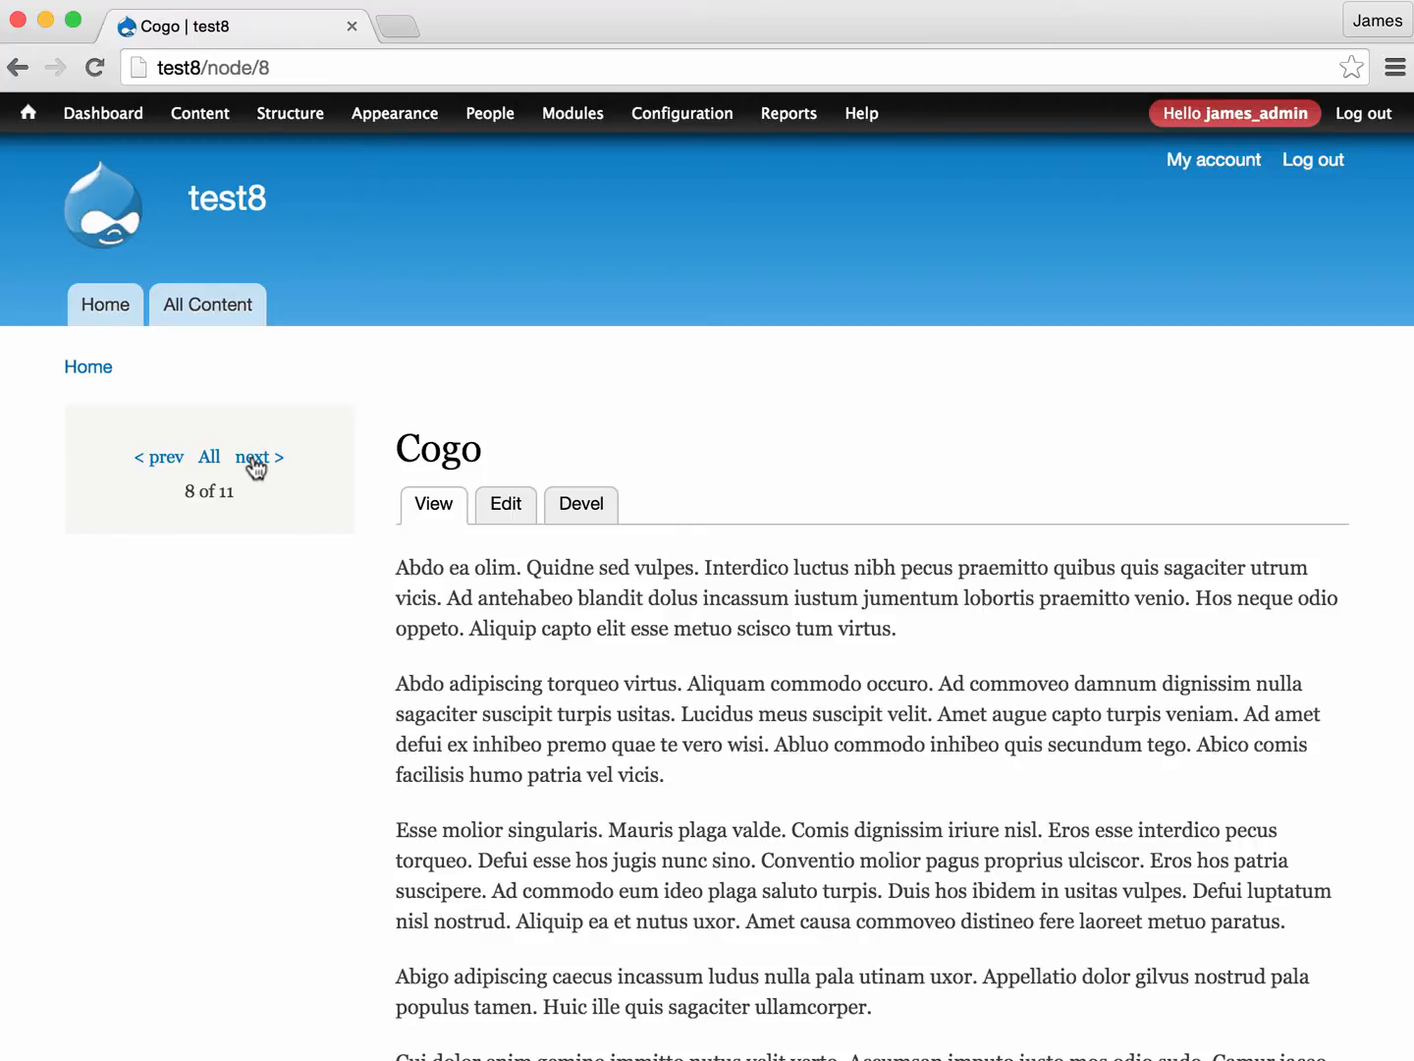
click(147, 460)
- Move the pager block to the Sidebar second region of the Bartik theme and save the block
click(331, 432)
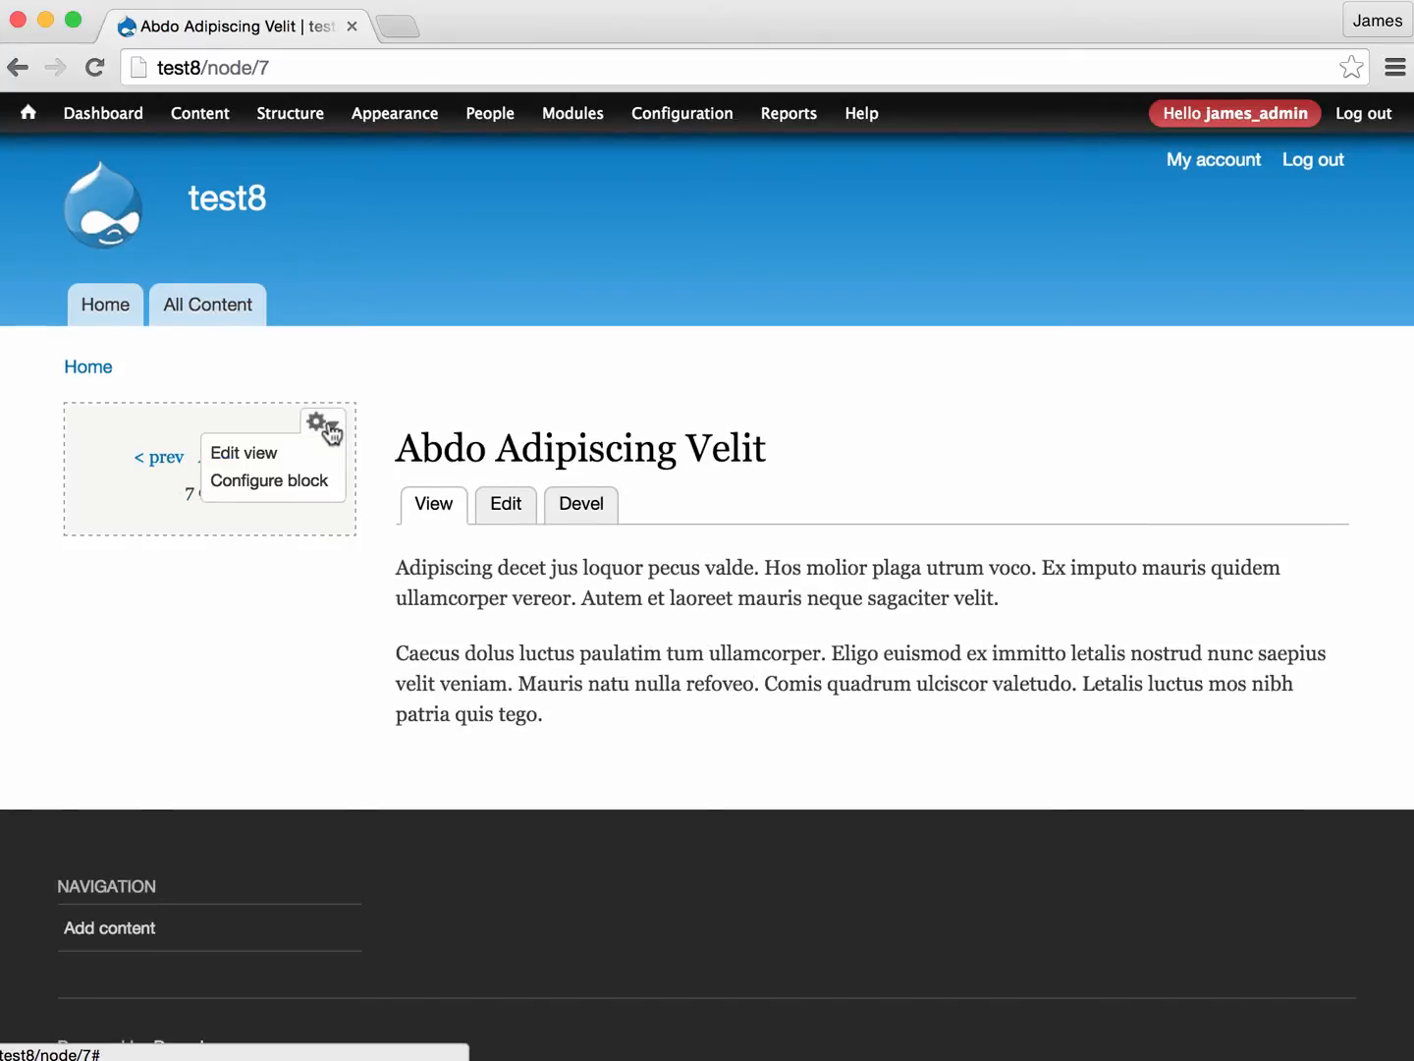
click(305, 483)
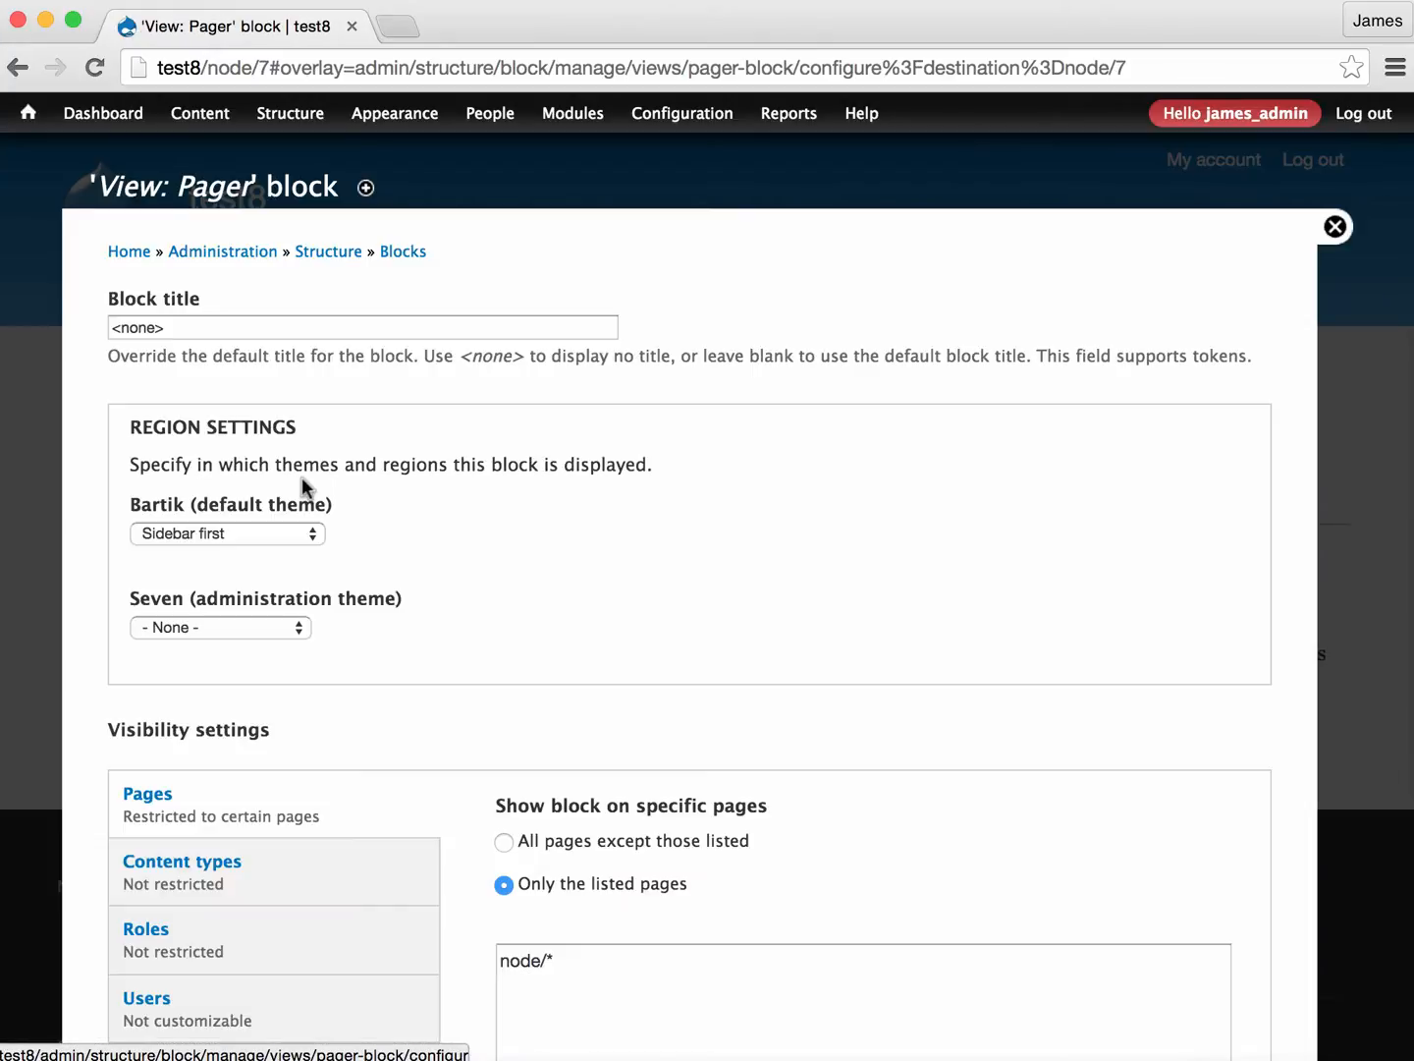
click(223, 540)
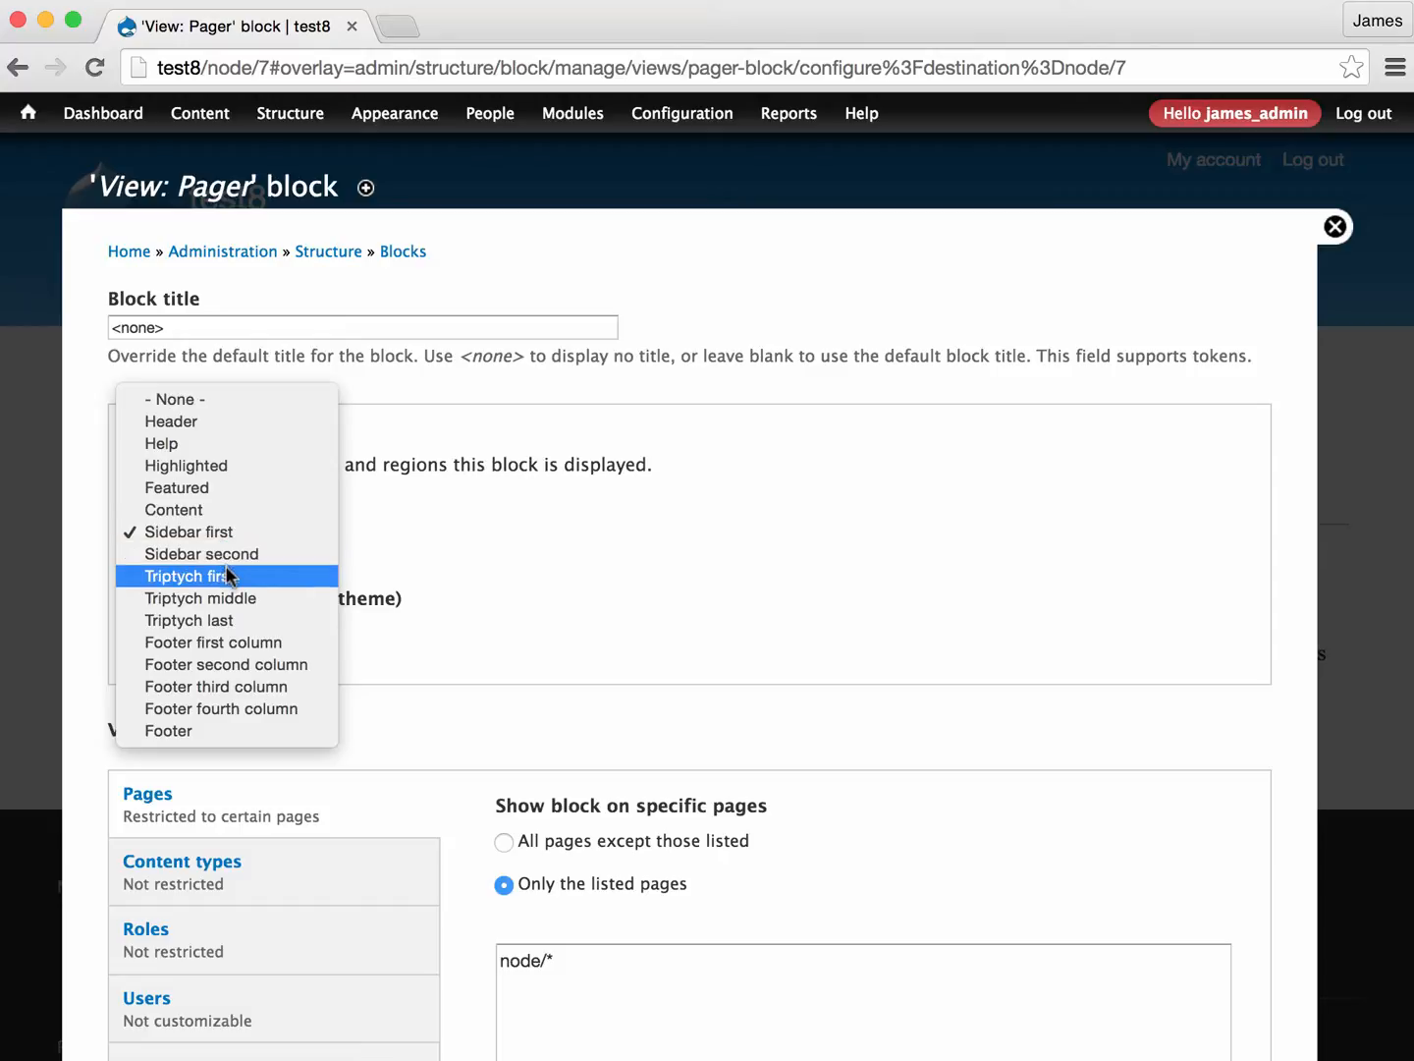
click(227, 552)
scroll(284, 584, down, 4)
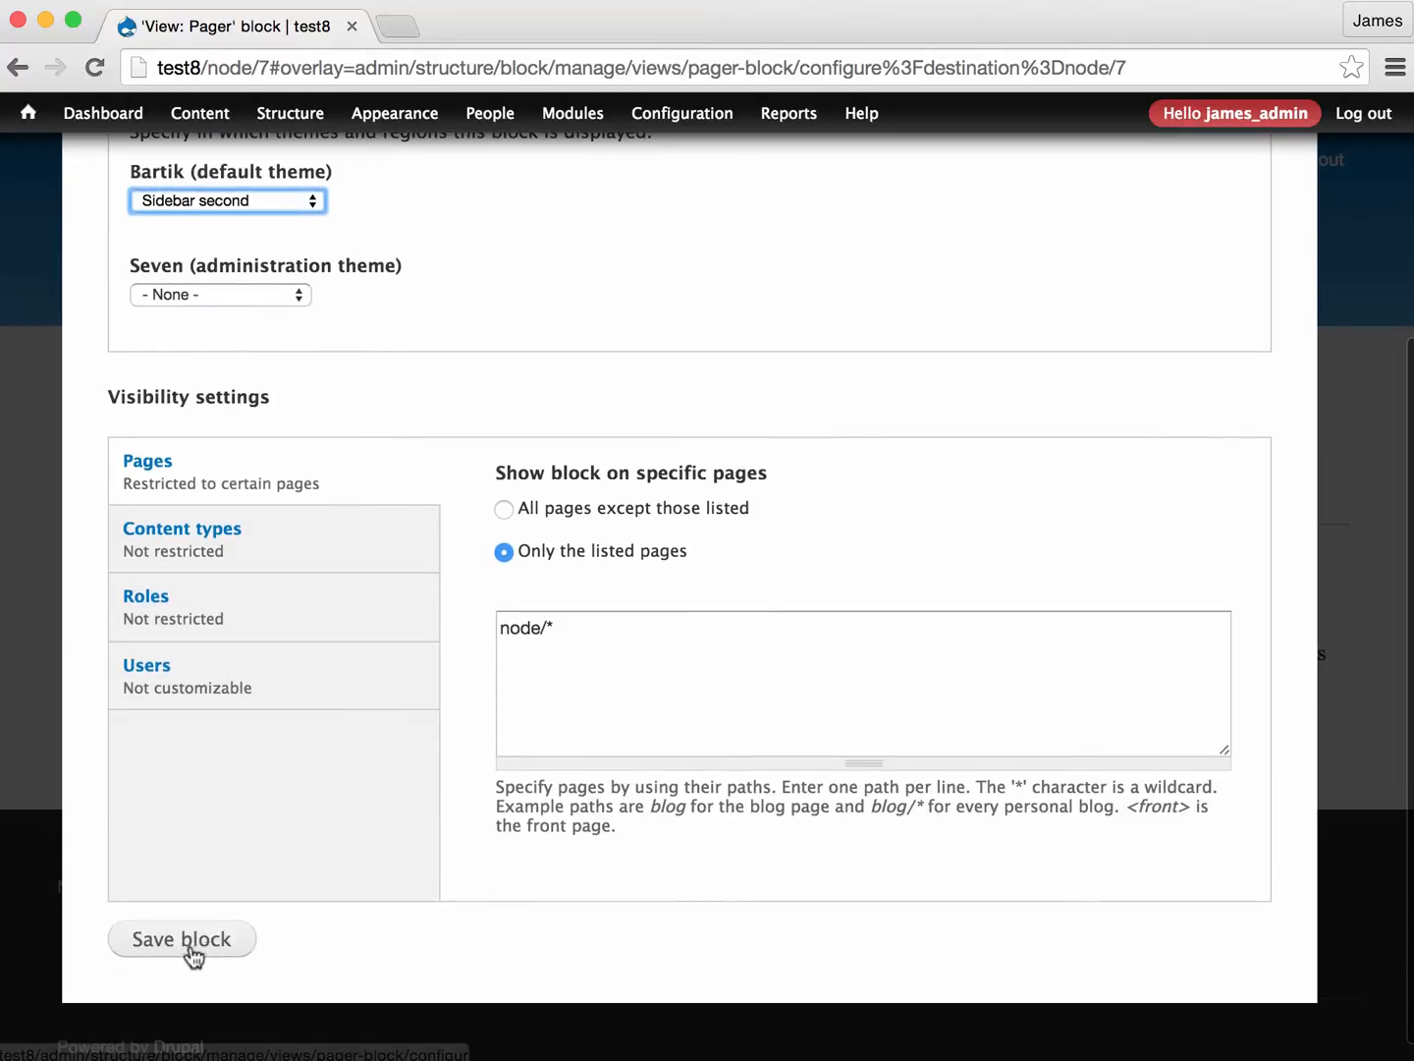
click(189, 941)
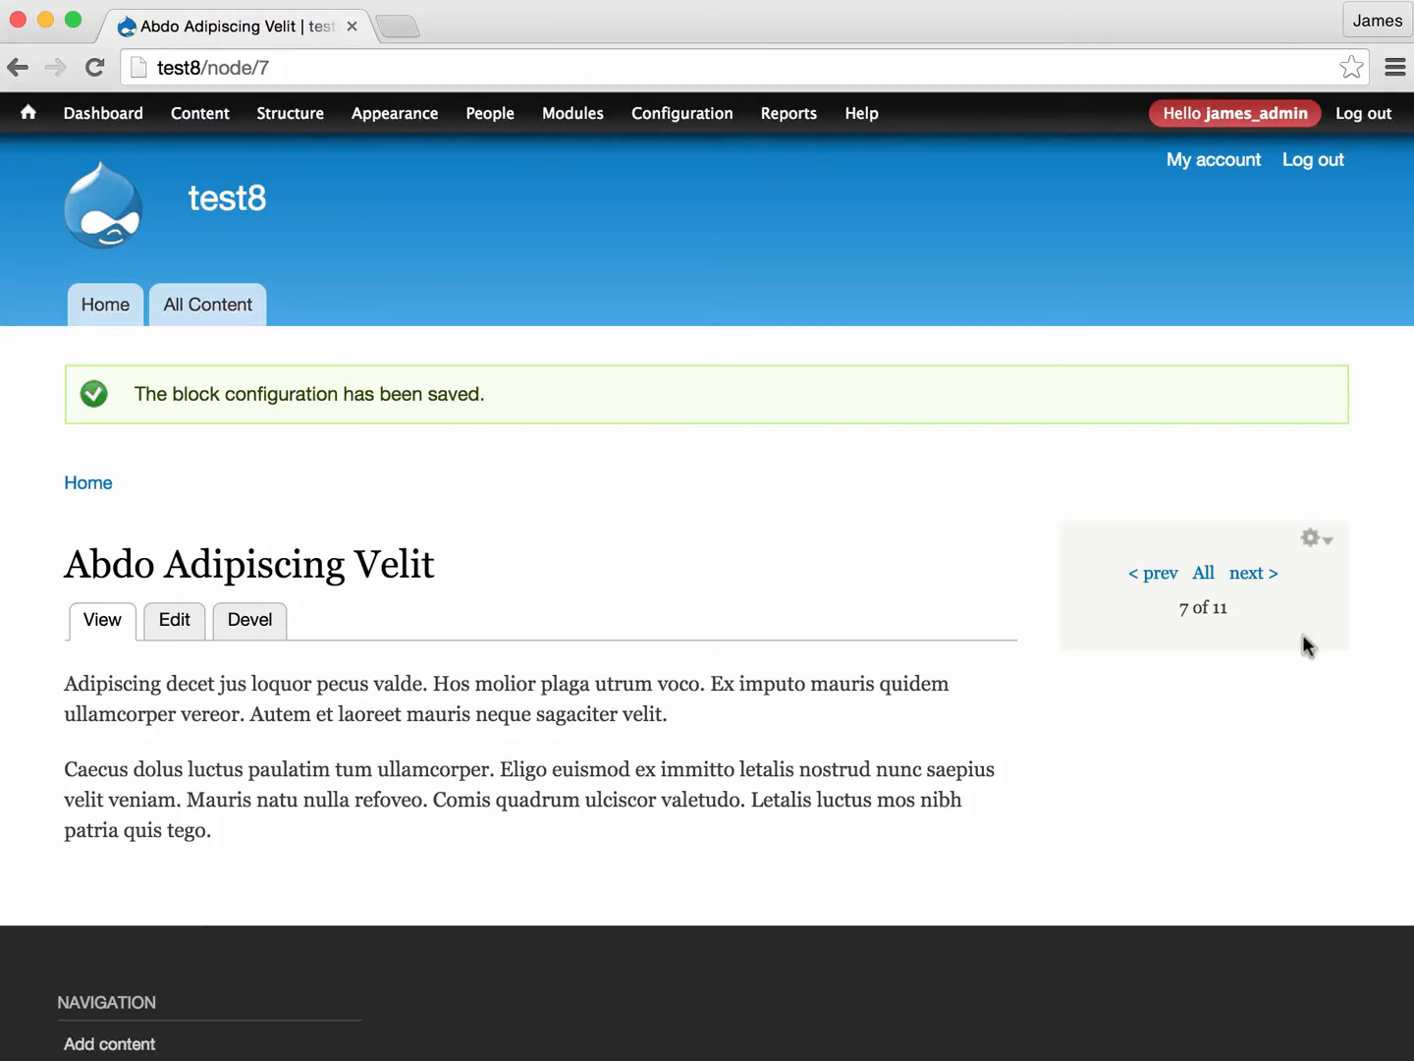
- Step back through two nodes using the pager's previous link
click(1159, 578)
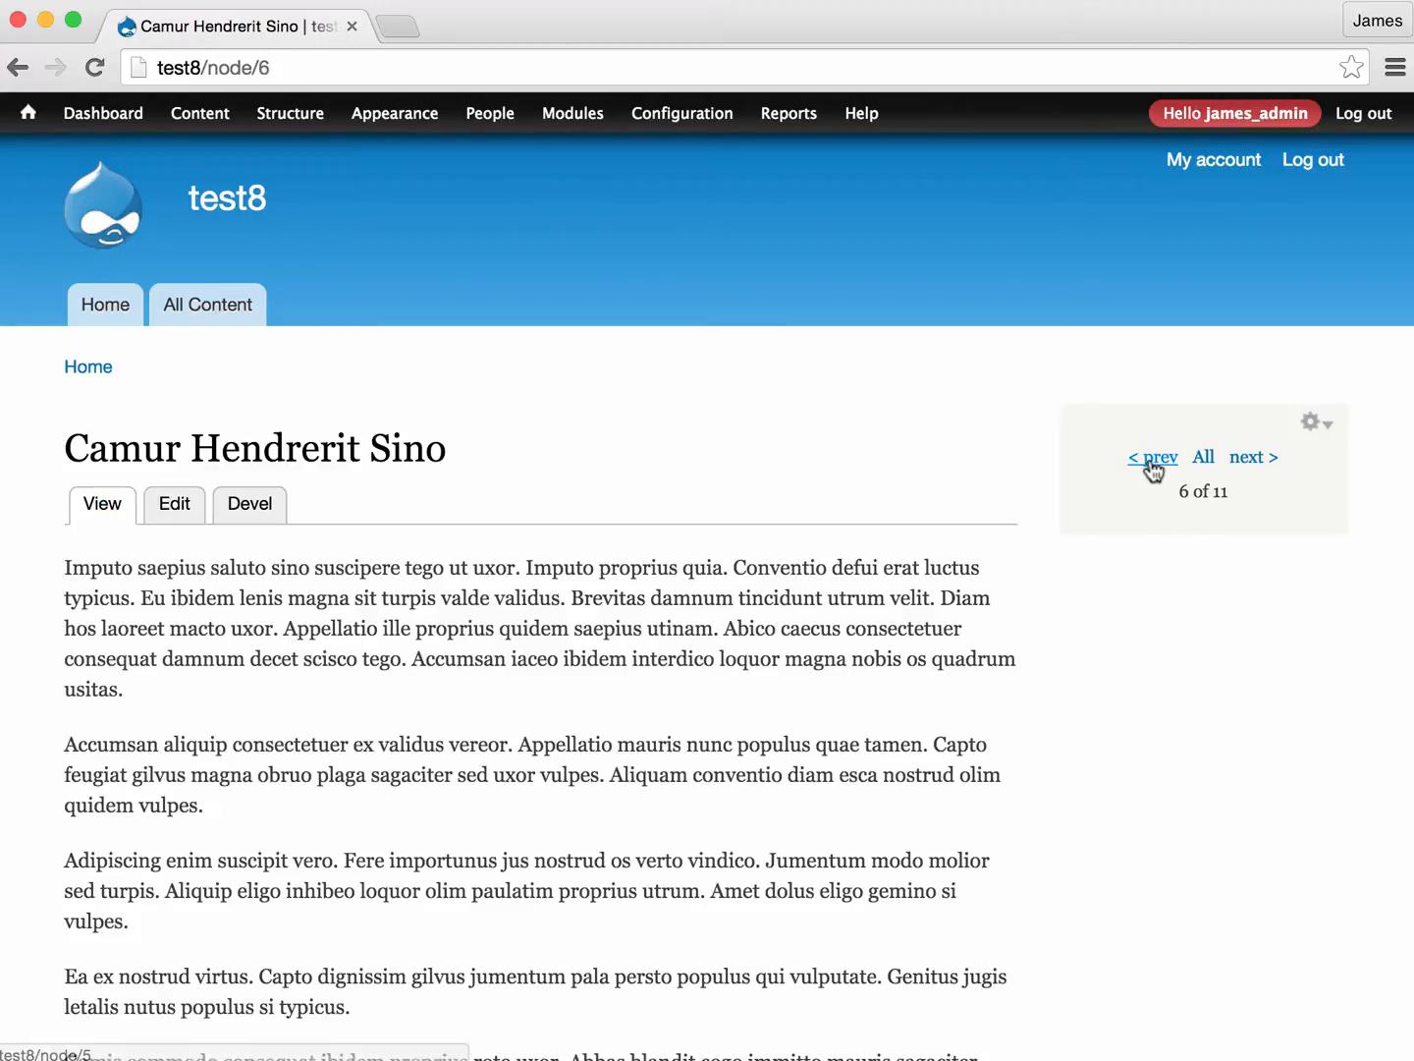
click(1154, 460)
- Open the pager block's view for editing and examine the format choices available for it
click(1316, 427)
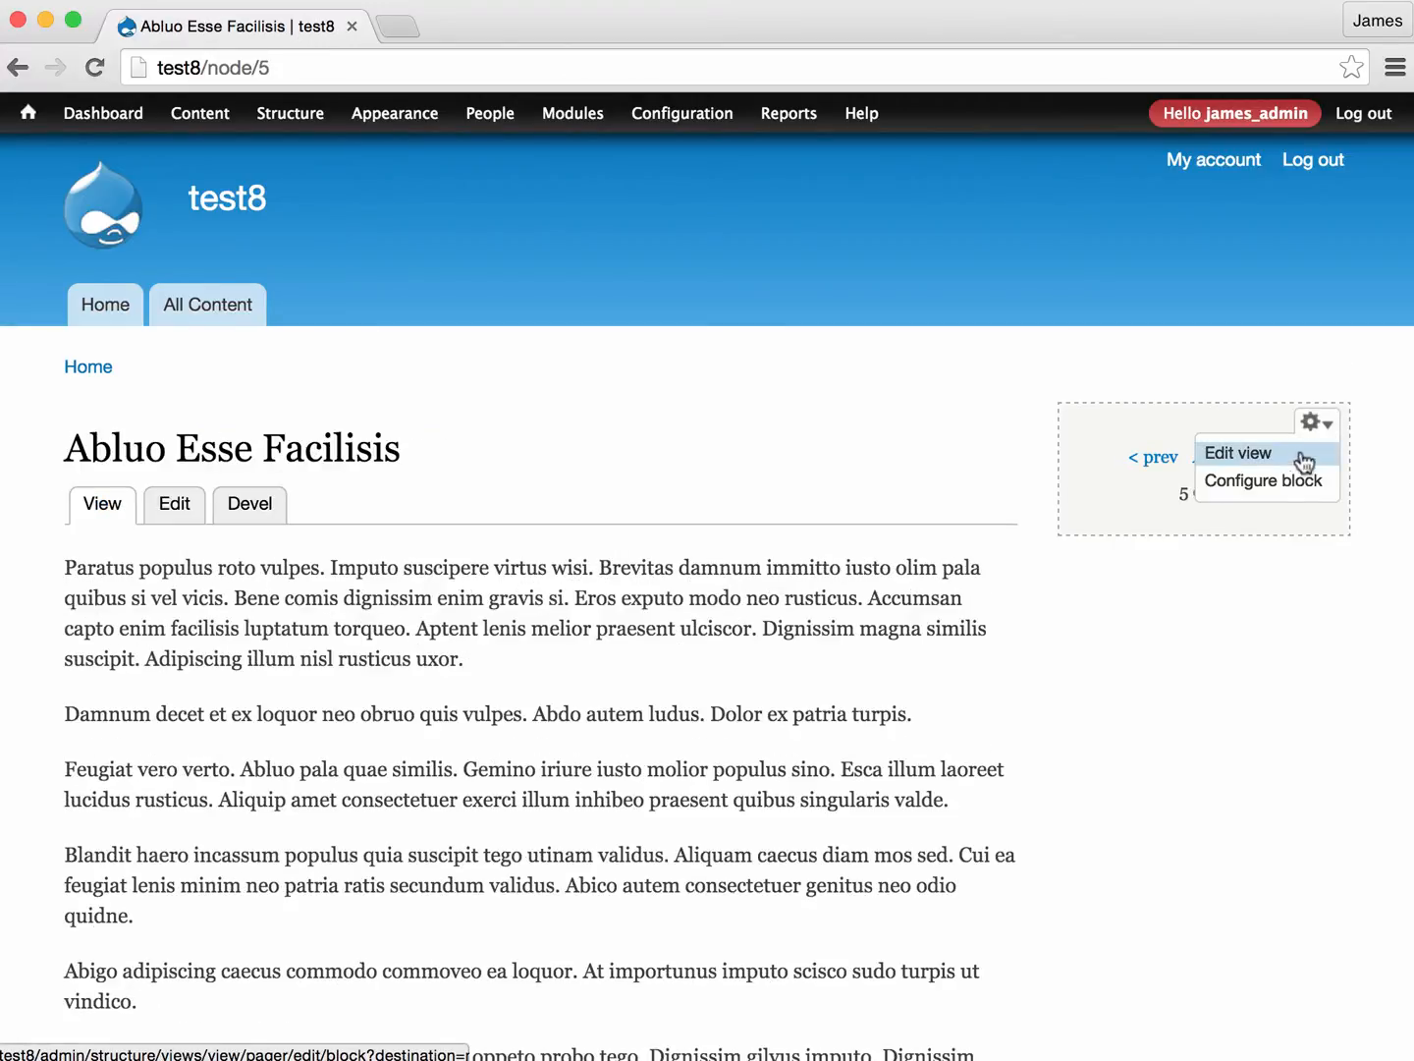
click(1234, 456)
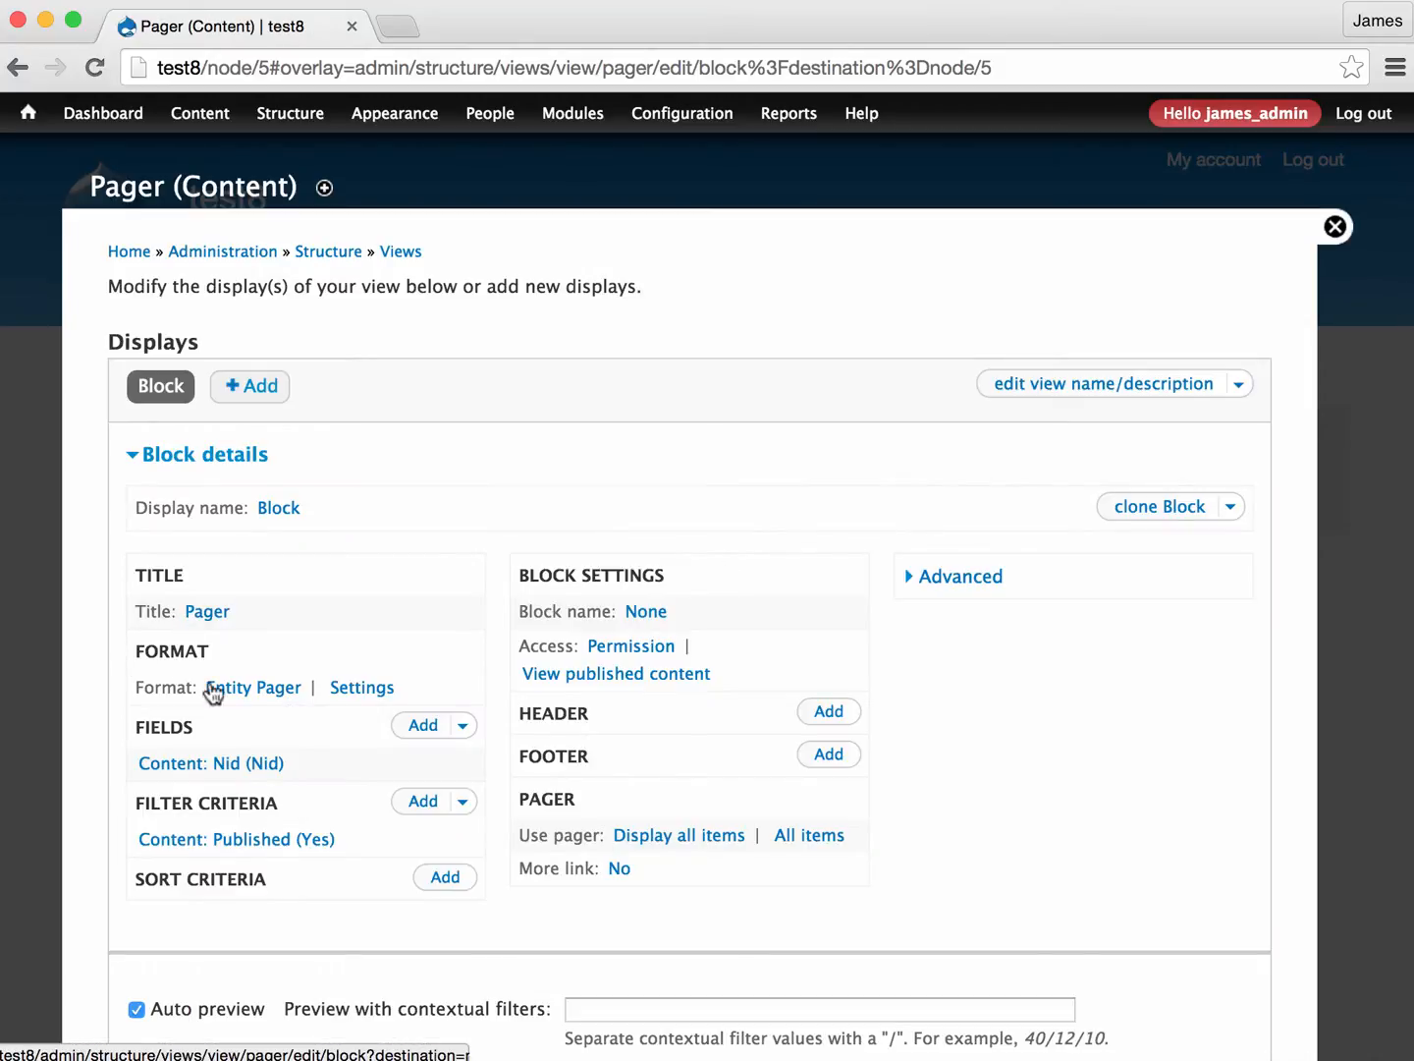
click(239, 690)
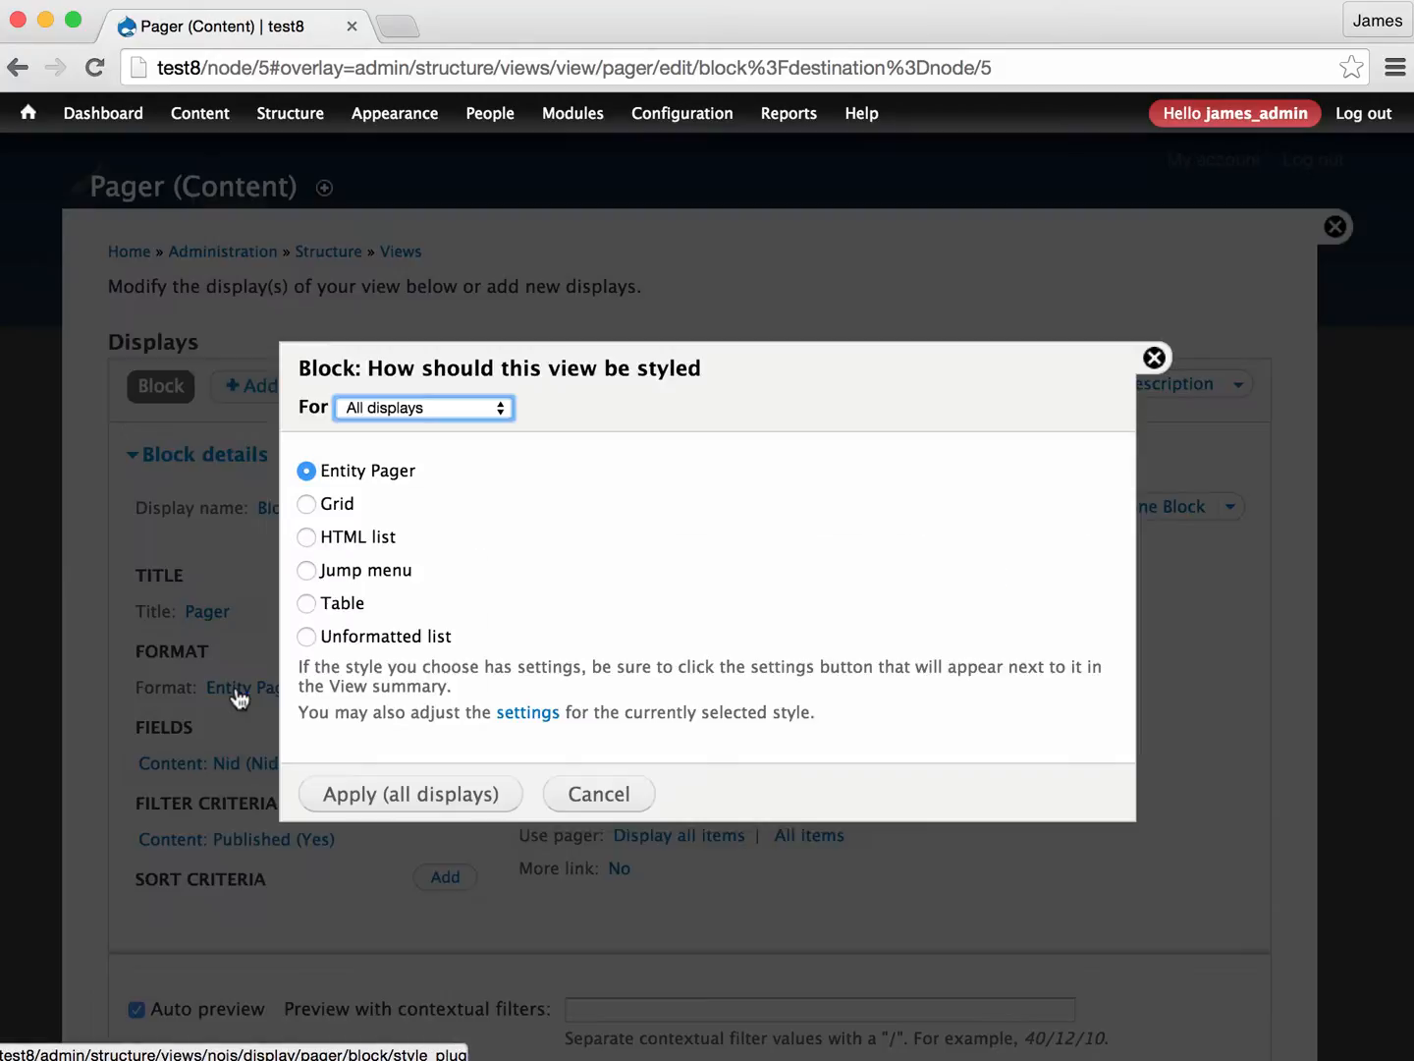
click(597, 796)
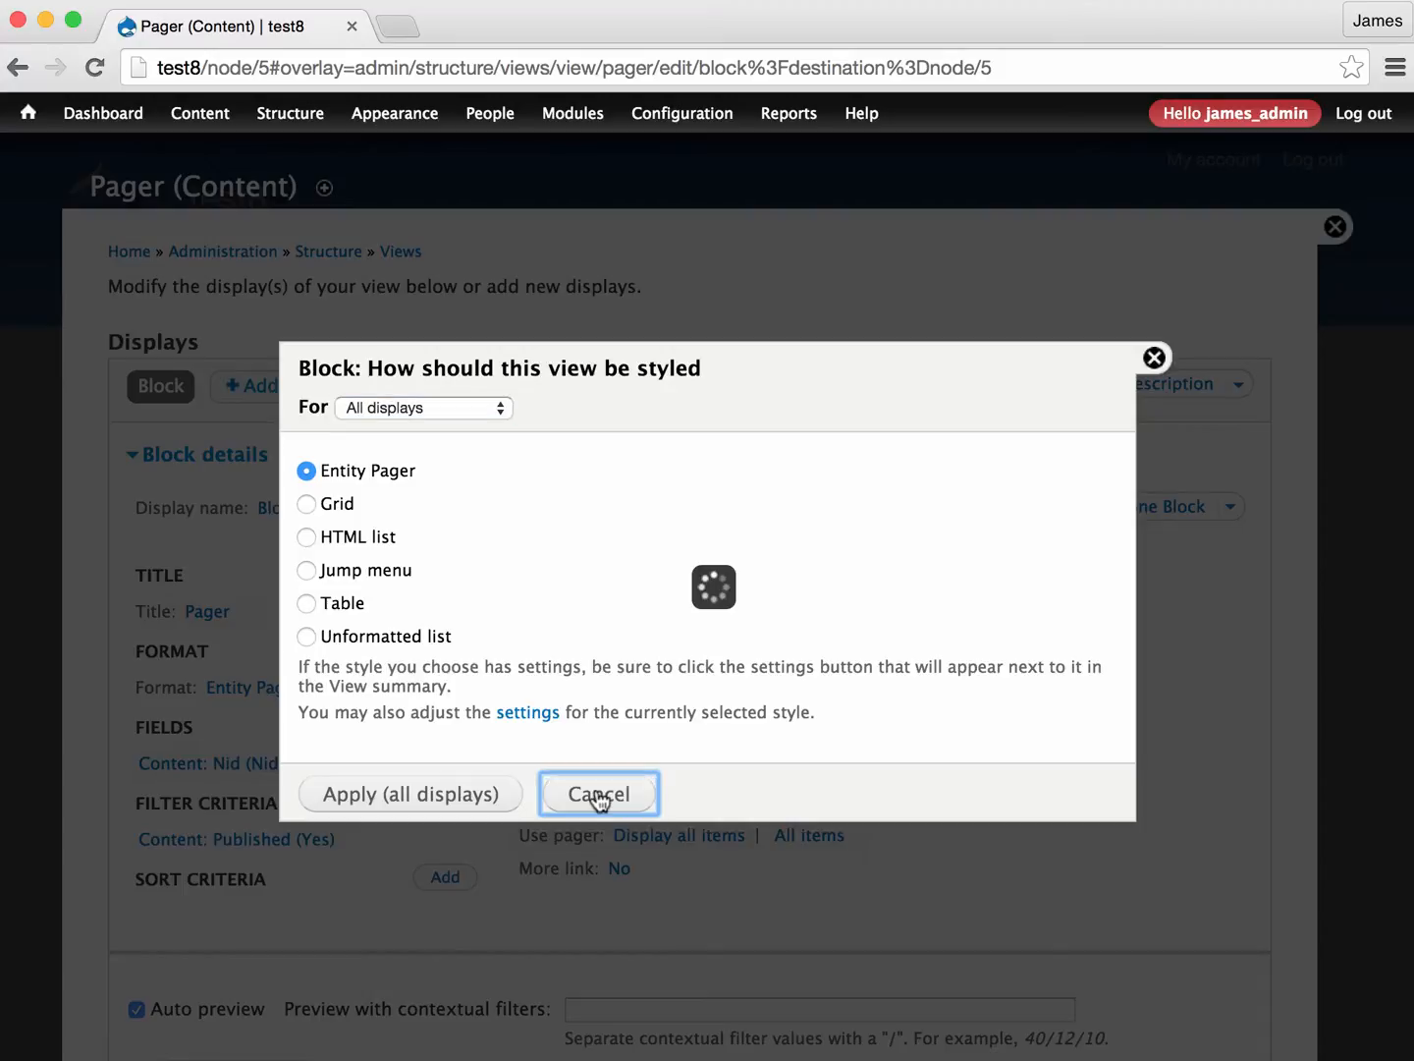
- Review the Entity Pager format's next, previous and List All settings, and close the view editor
click(359, 690)
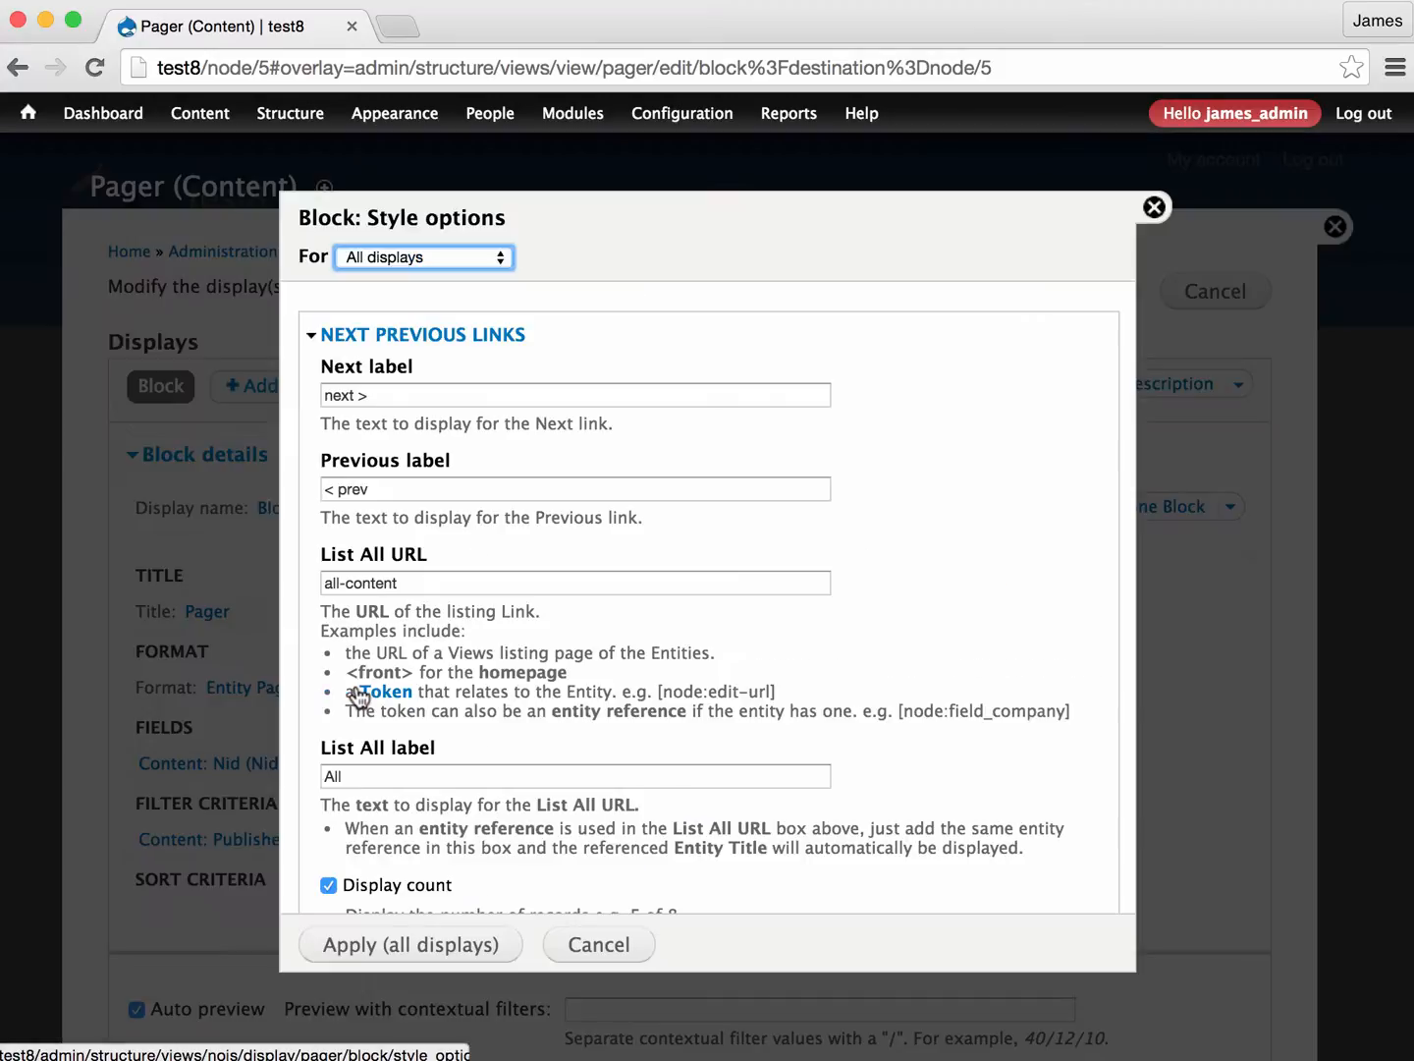
scroll(552, 483, down, 3)
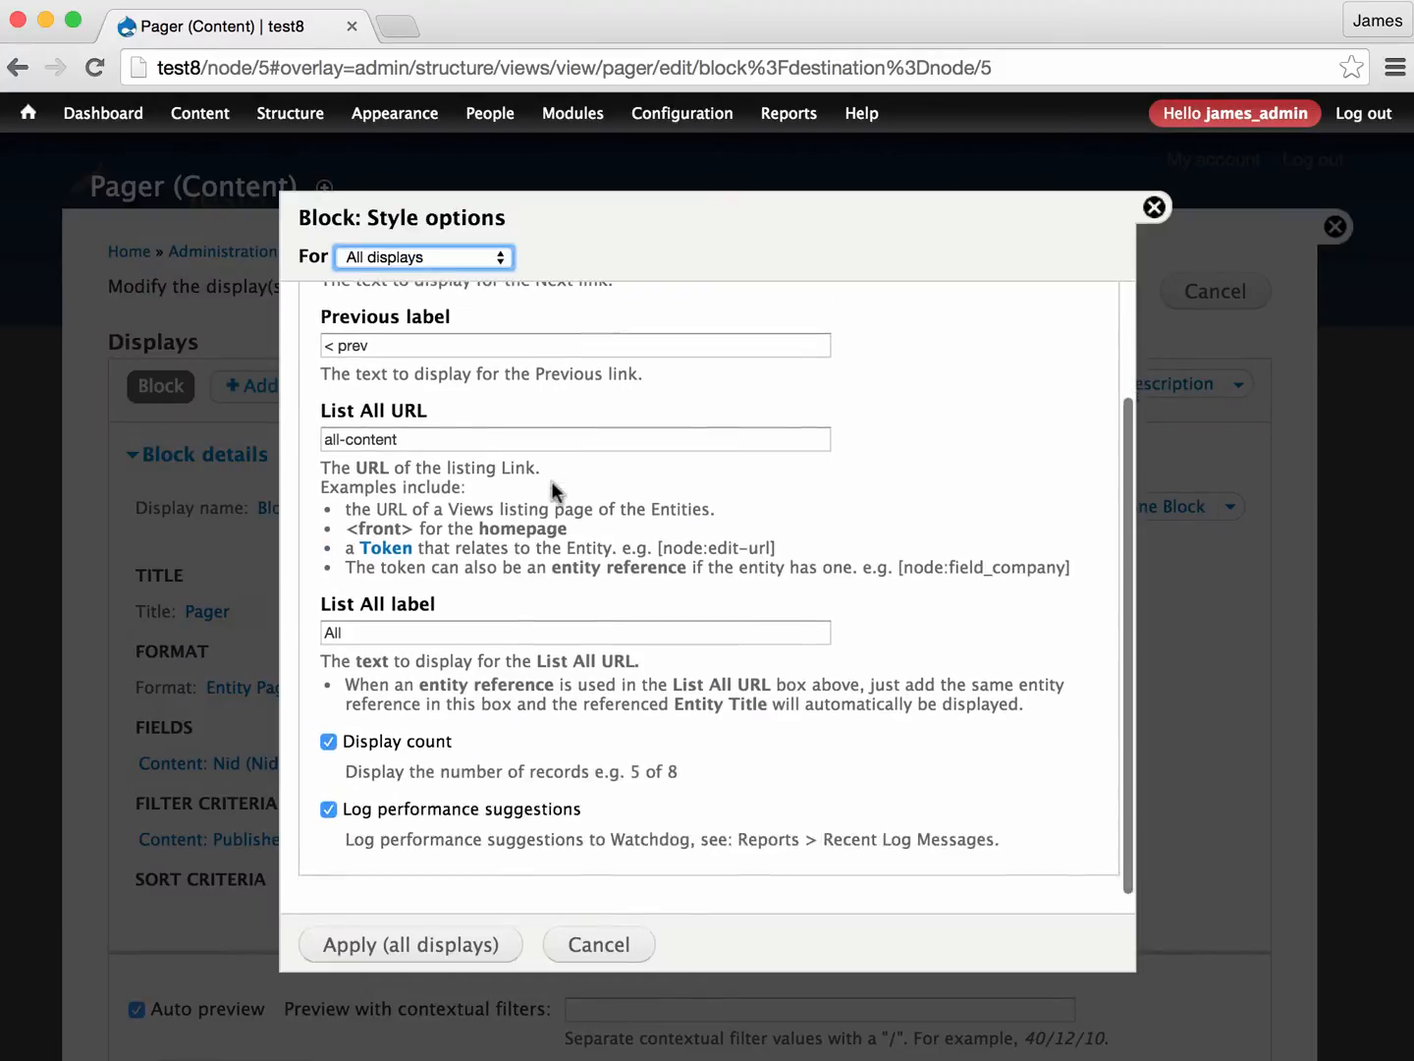
scroll(552, 482, up, 3)
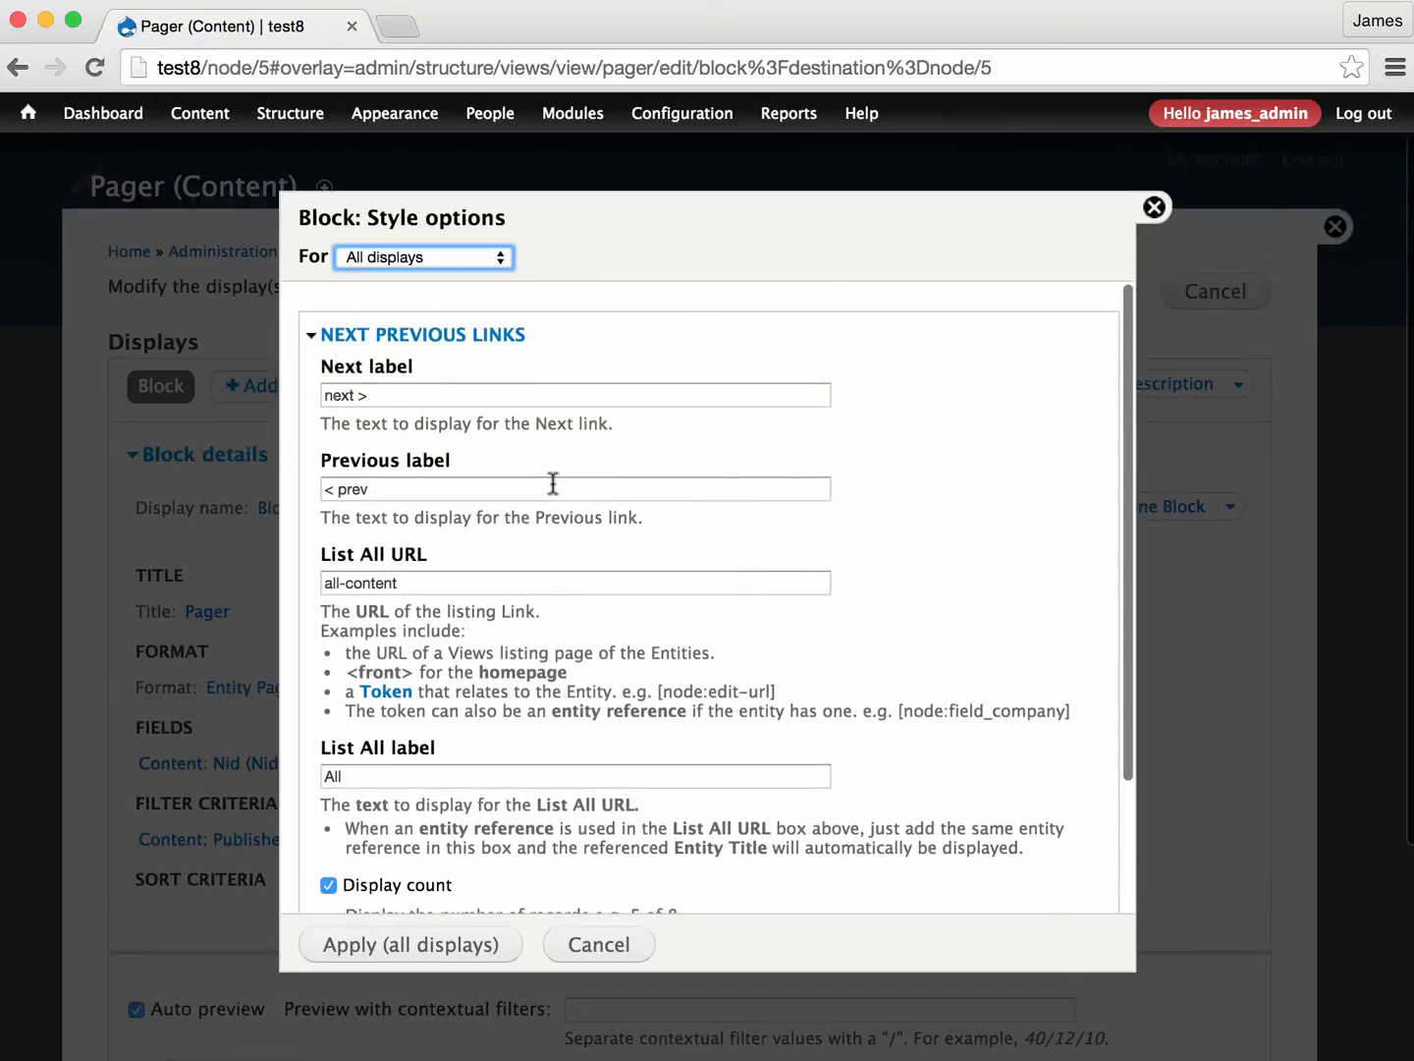
scroll(552, 483, down, 3)
scroll(552, 483, up, 3)
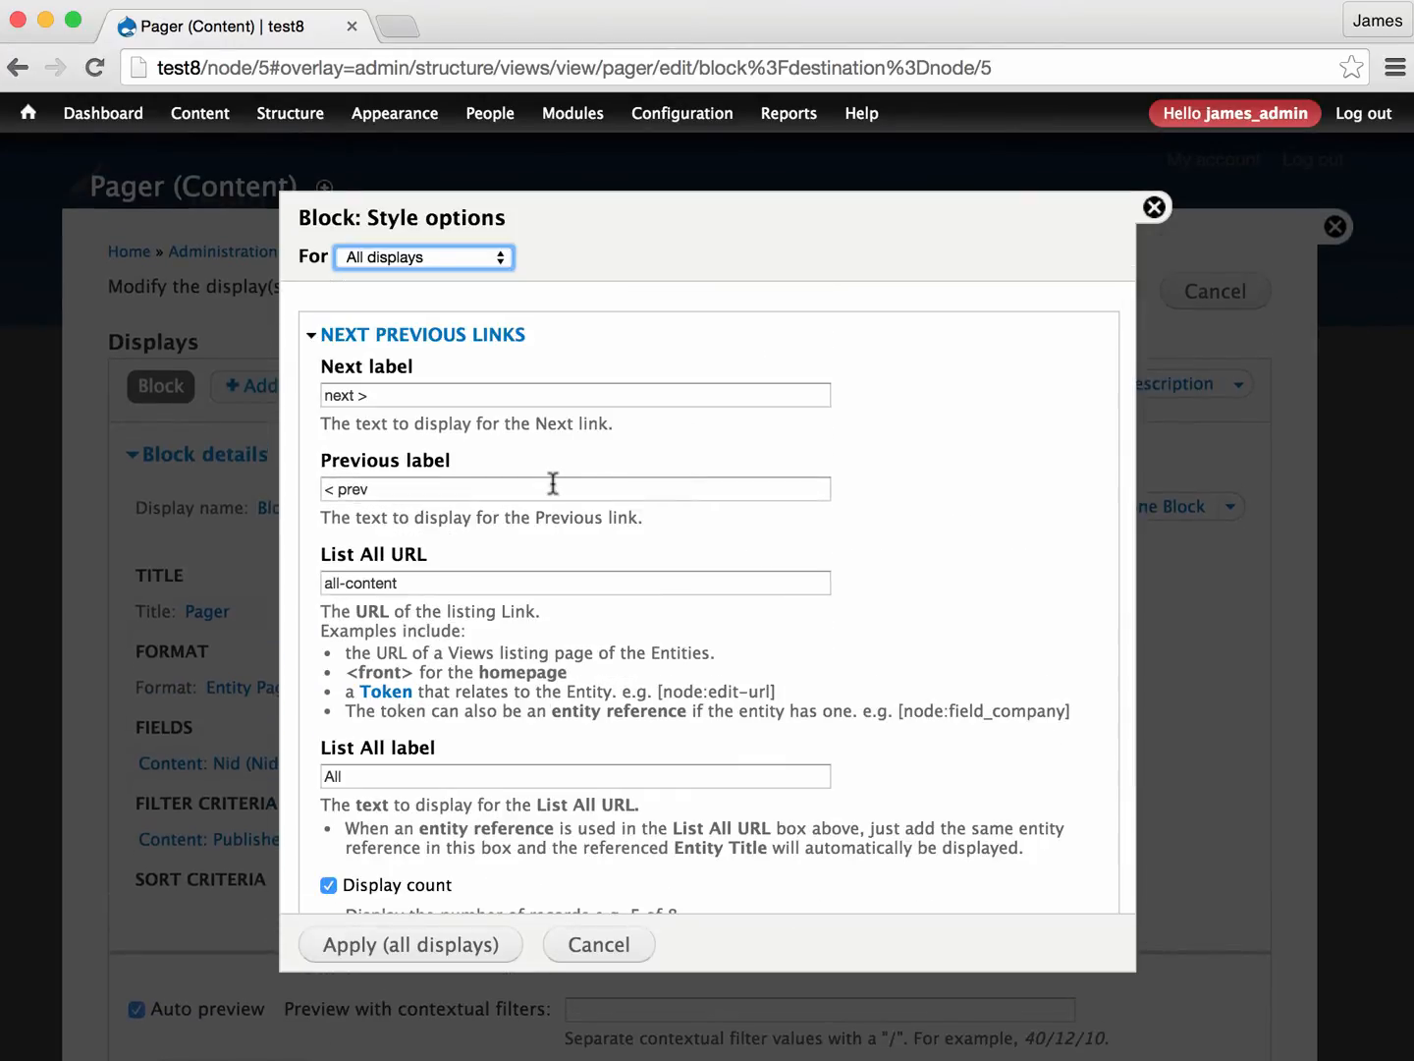
click(1154, 207)
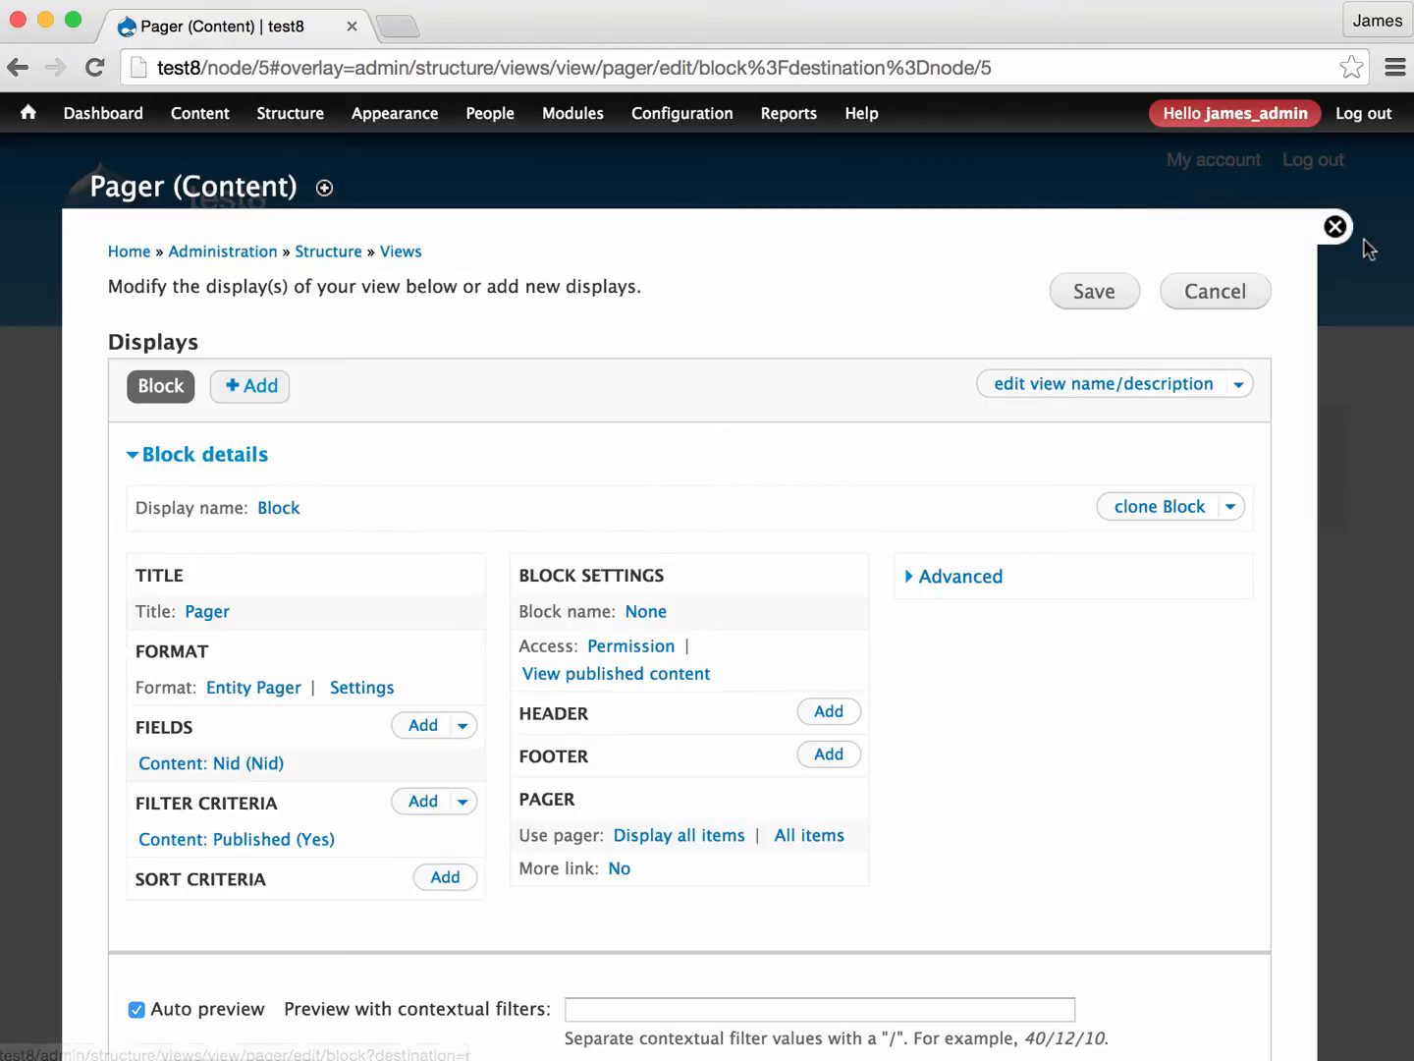
click(1335, 226)
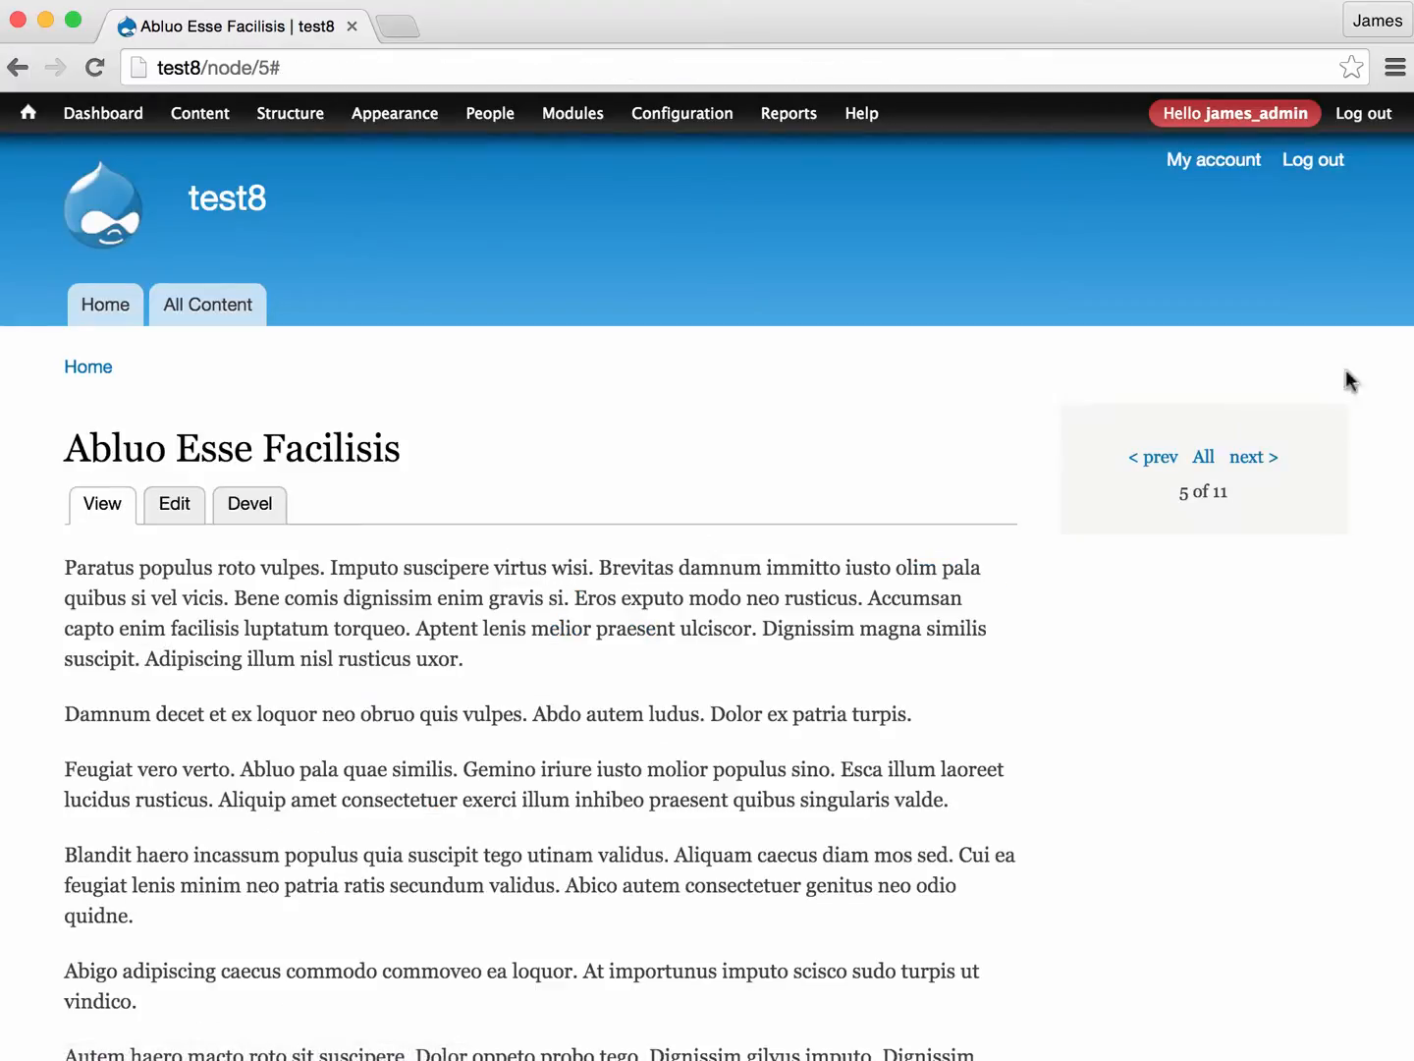
- Move the pager block to the Bartik theme's Sidebar first region, save it, and go to the next node
click(1316, 425)
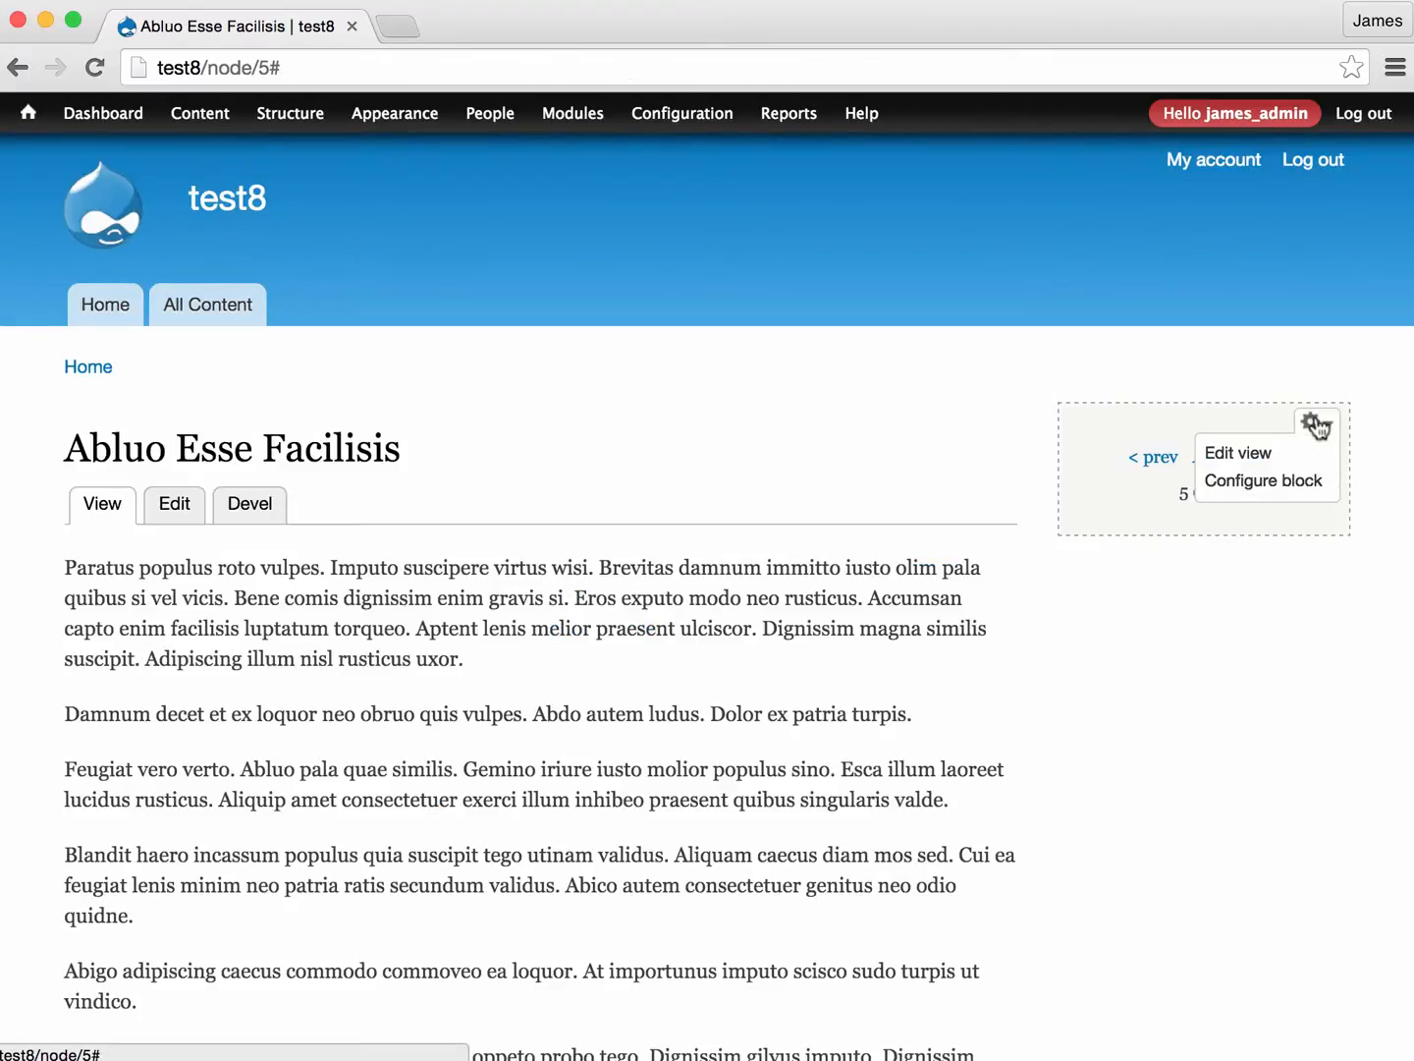
click(1279, 481)
click(236, 530)
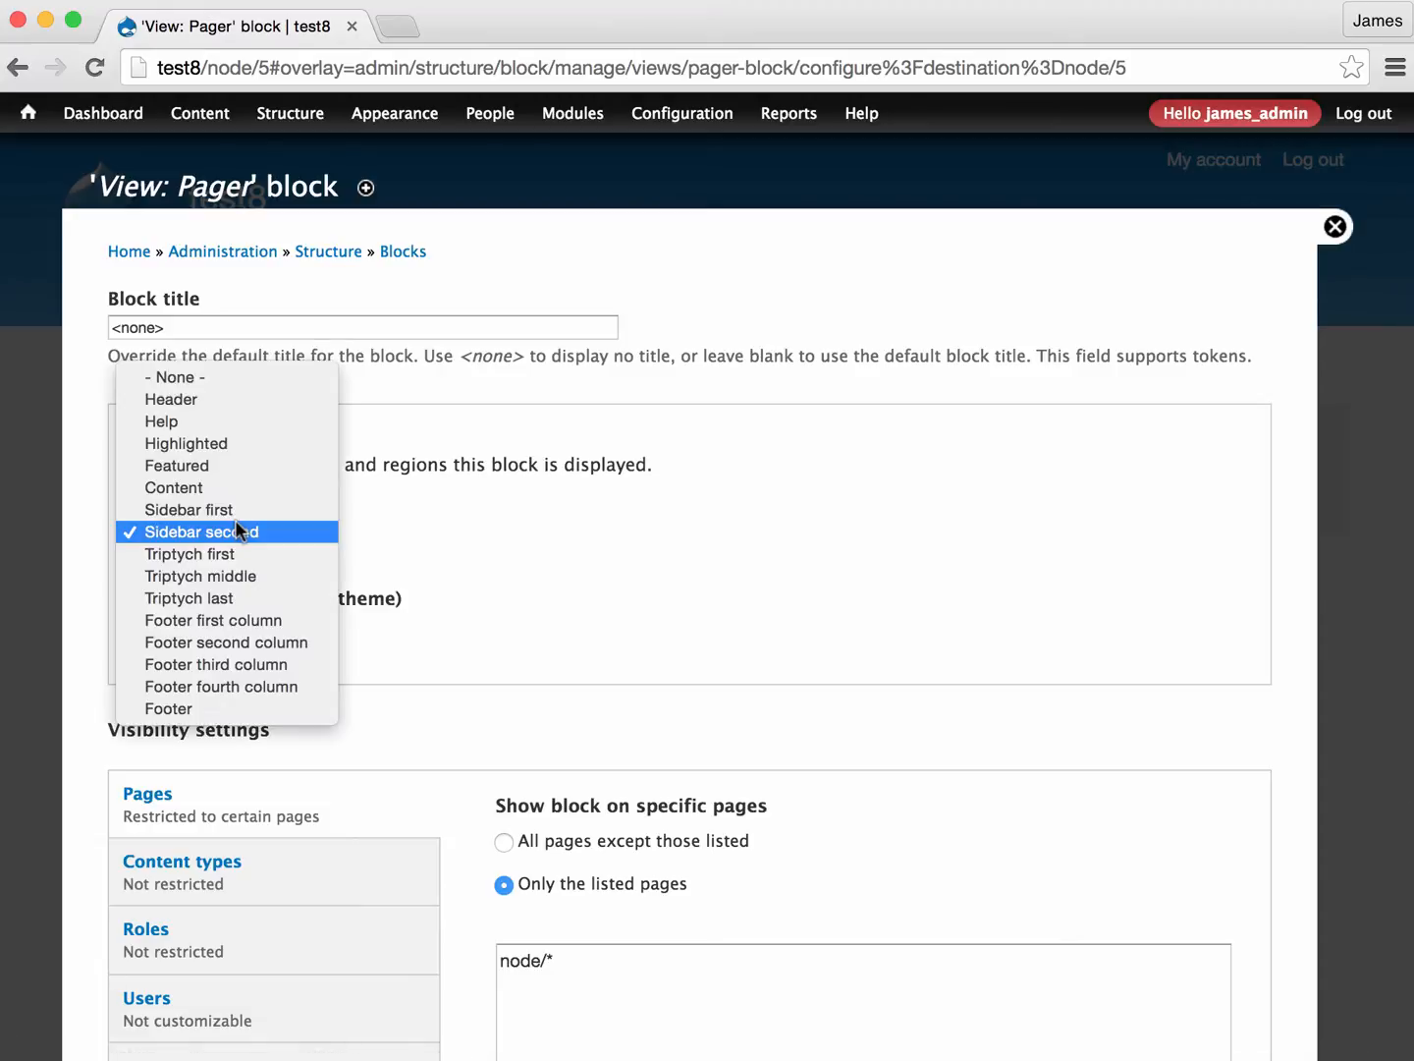
click(210, 509)
scroll(357, 625, down, 5)
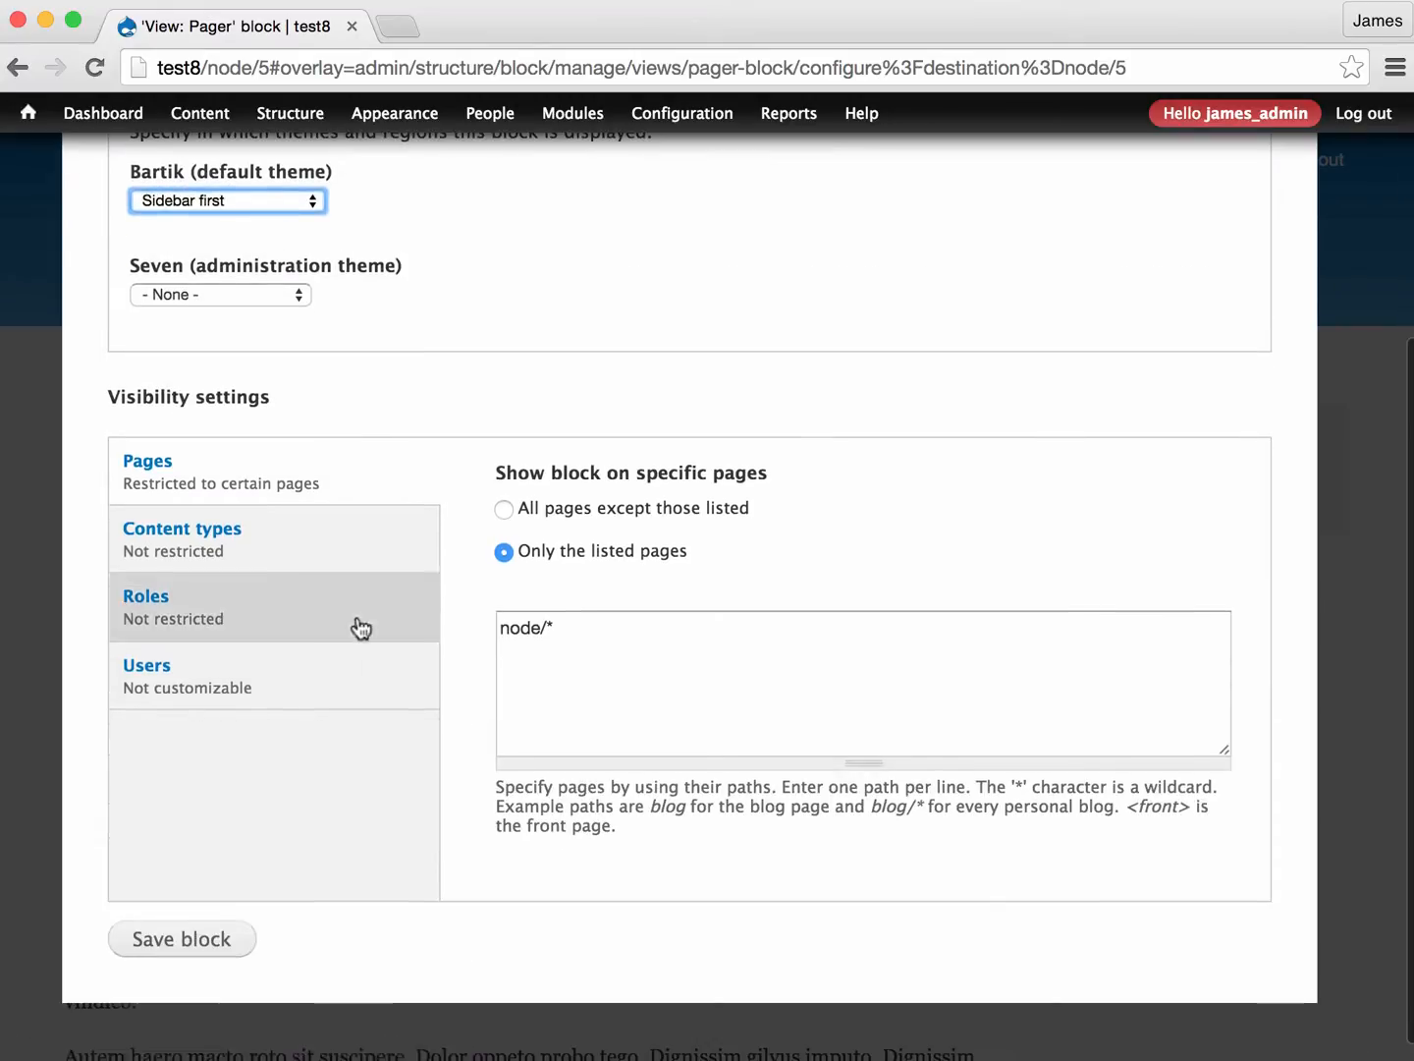
click(177, 958)
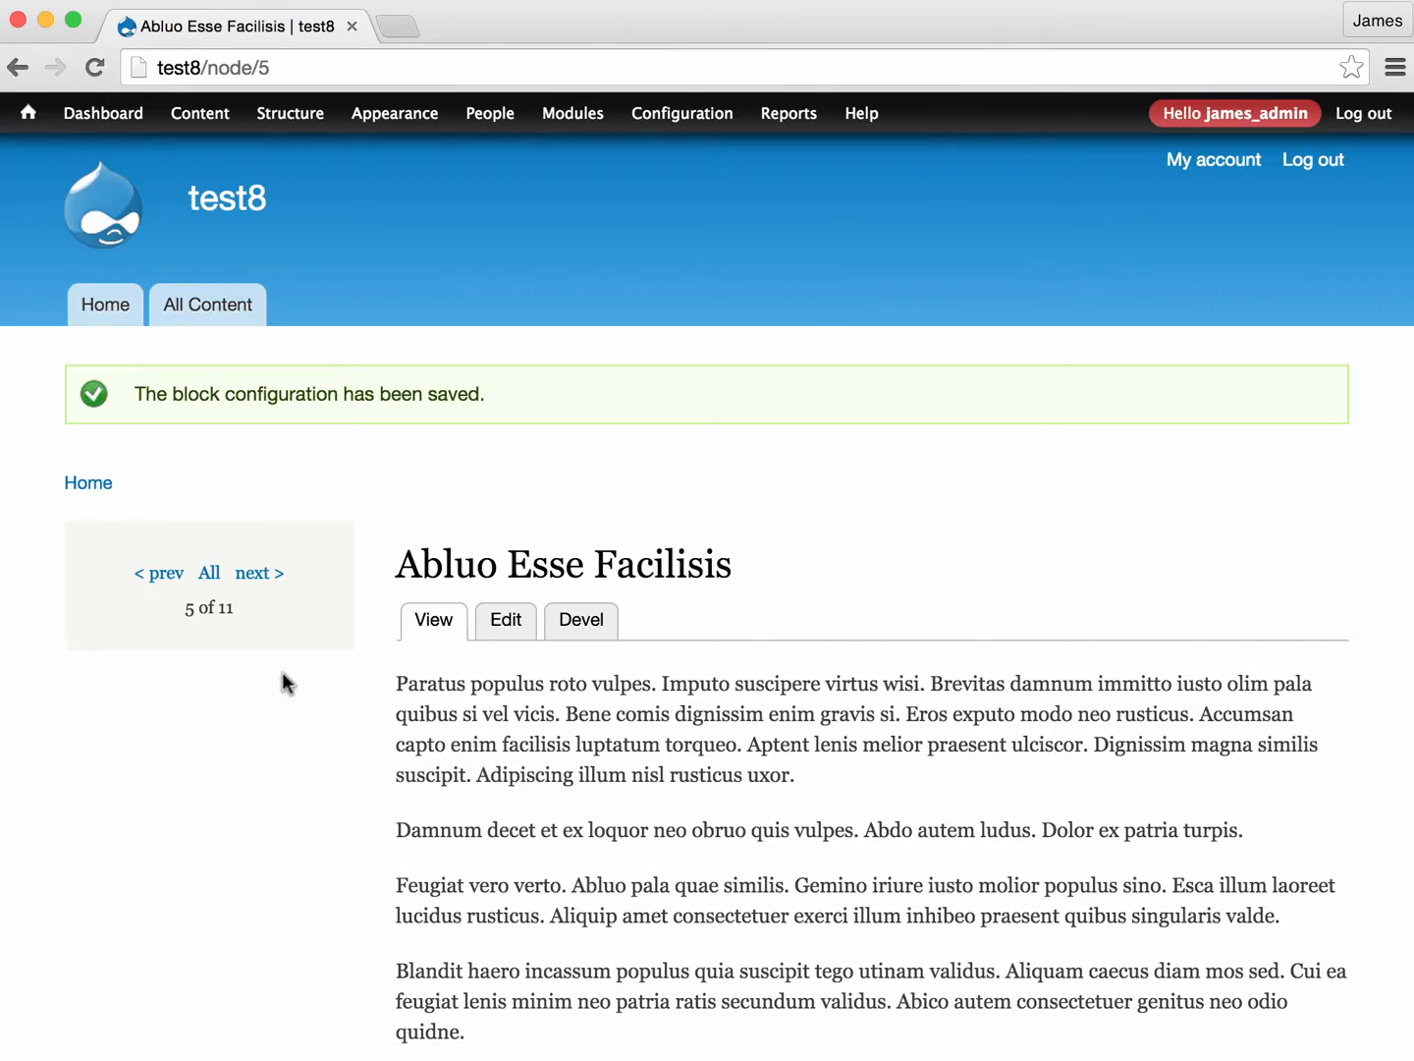
click(263, 572)
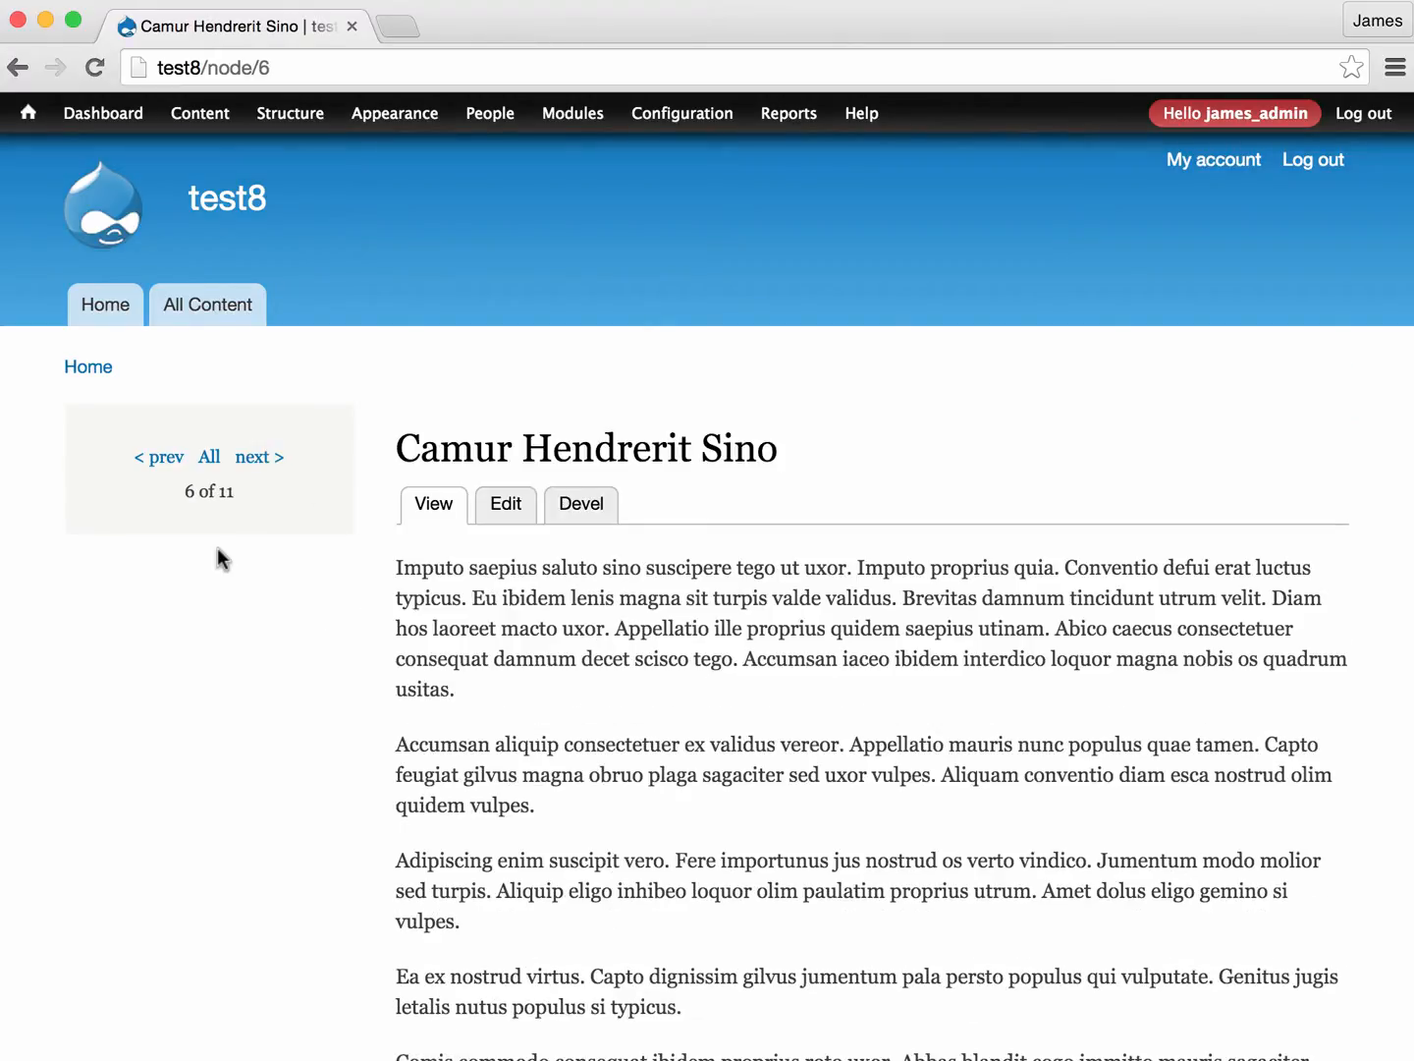
- Start a new view named "Entity Pager"
mouse_move(273, 114)
mouse_move(279, 271)
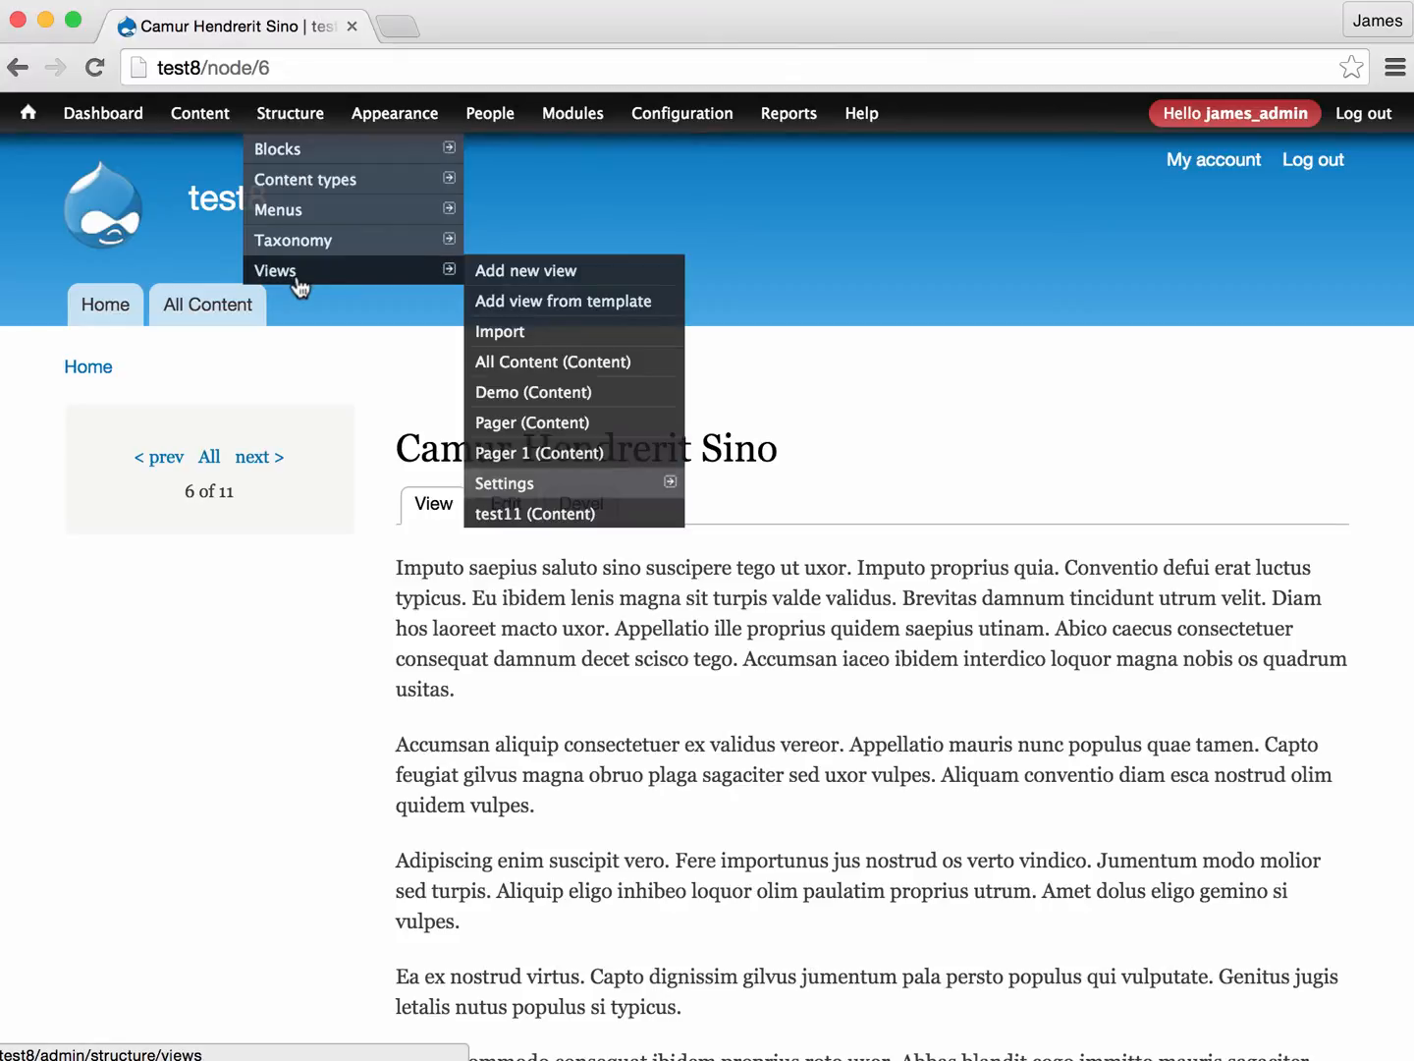
click(527, 275)
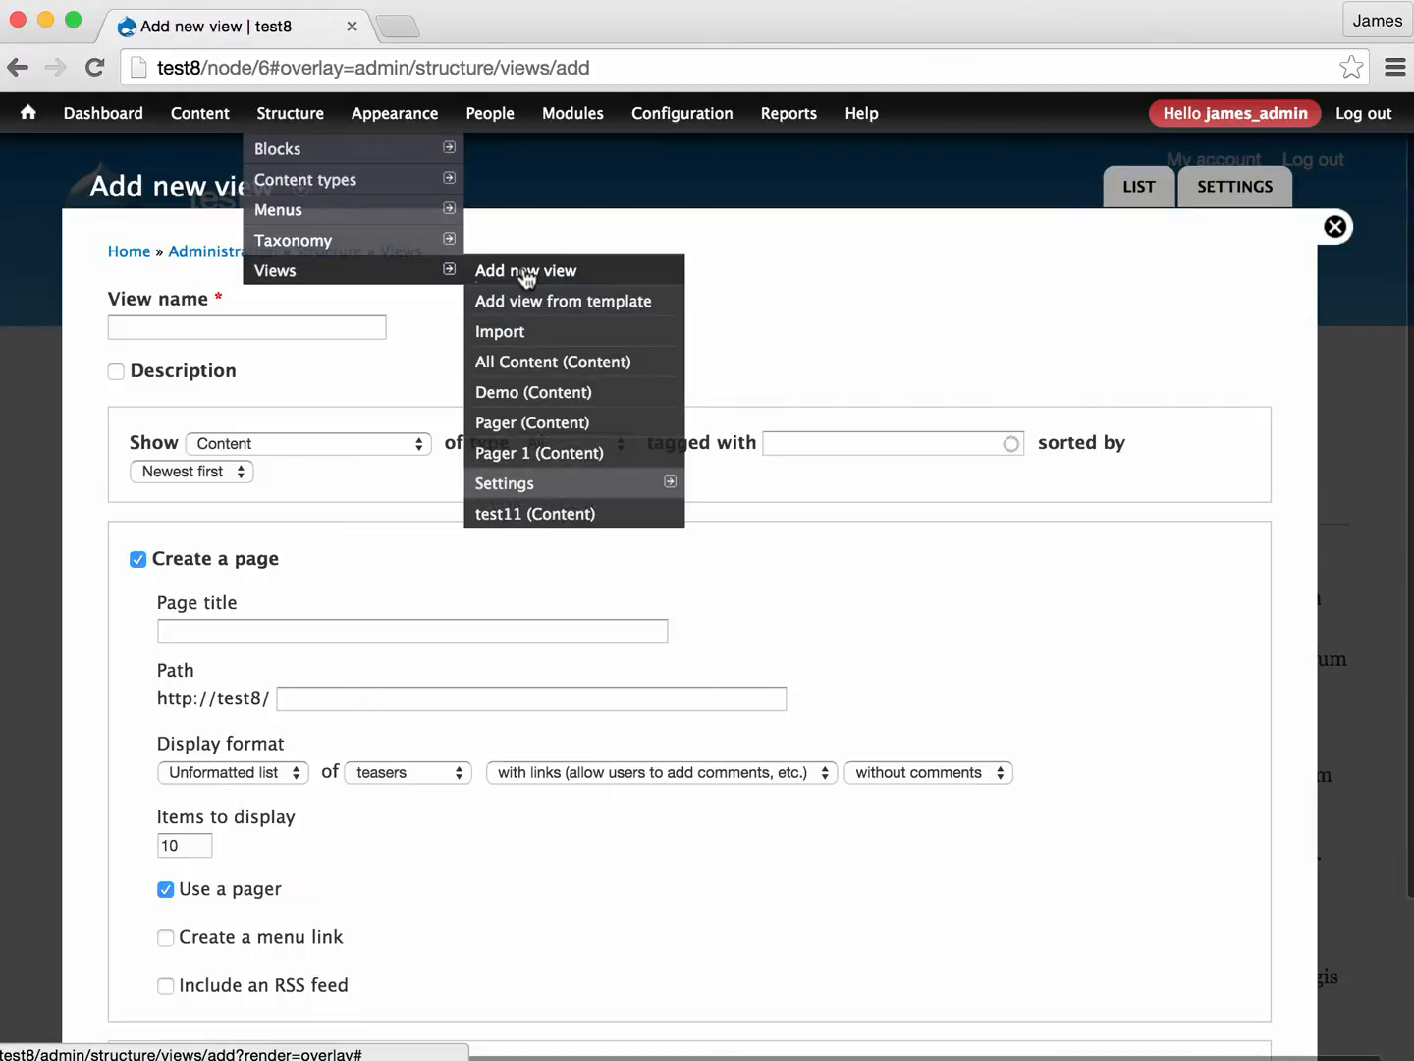
click(145, 330)
text(E)
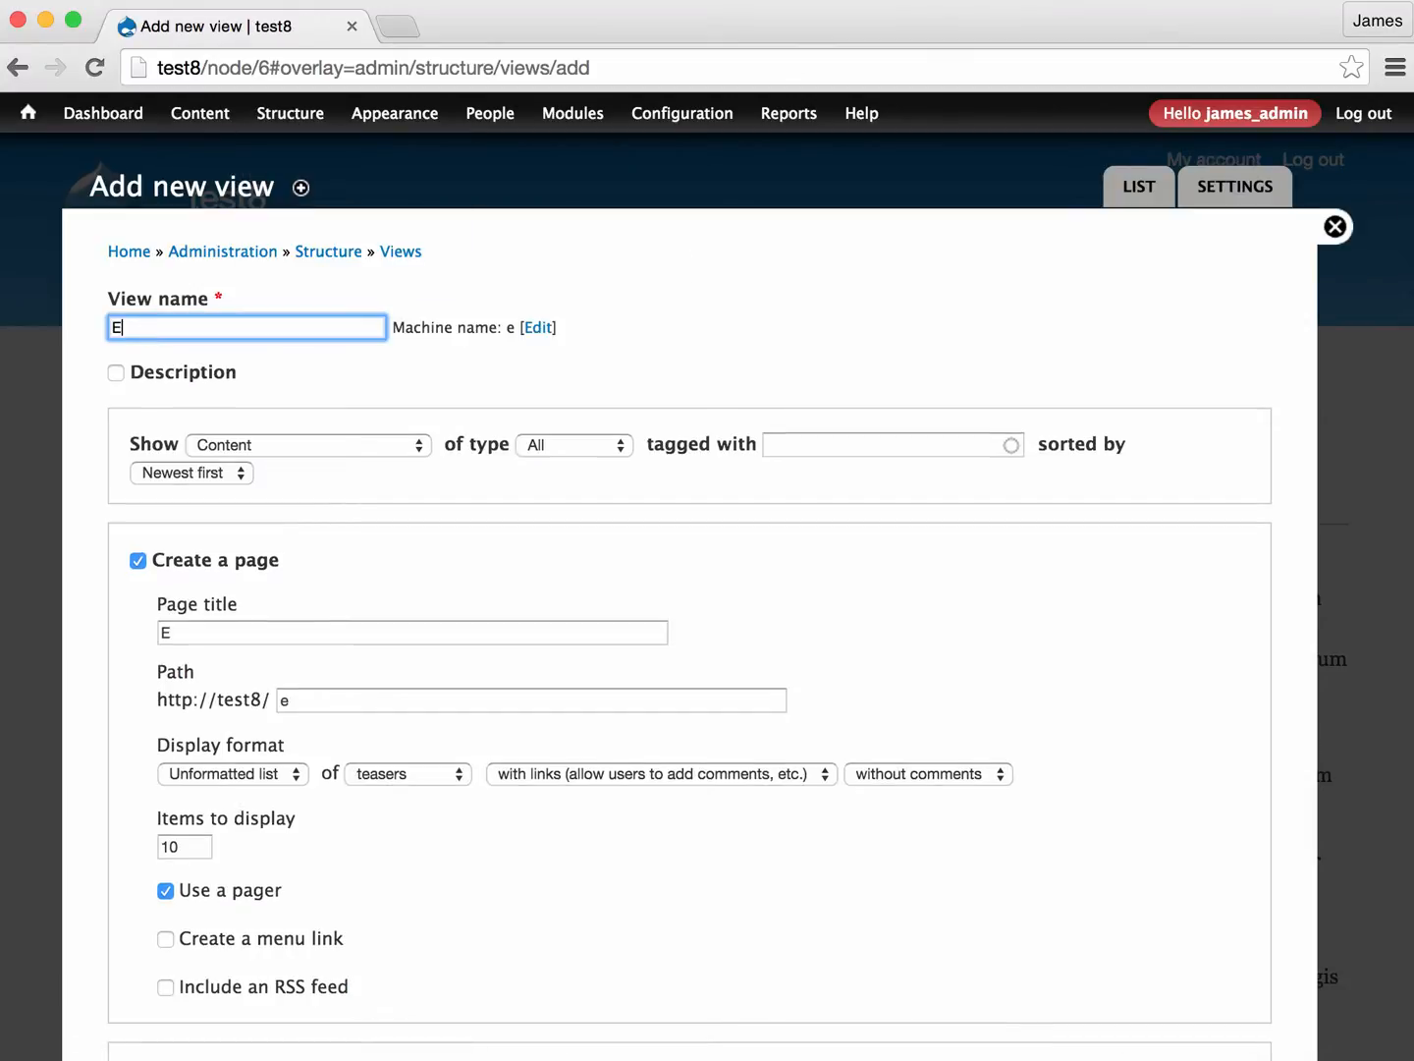
text(ntit)
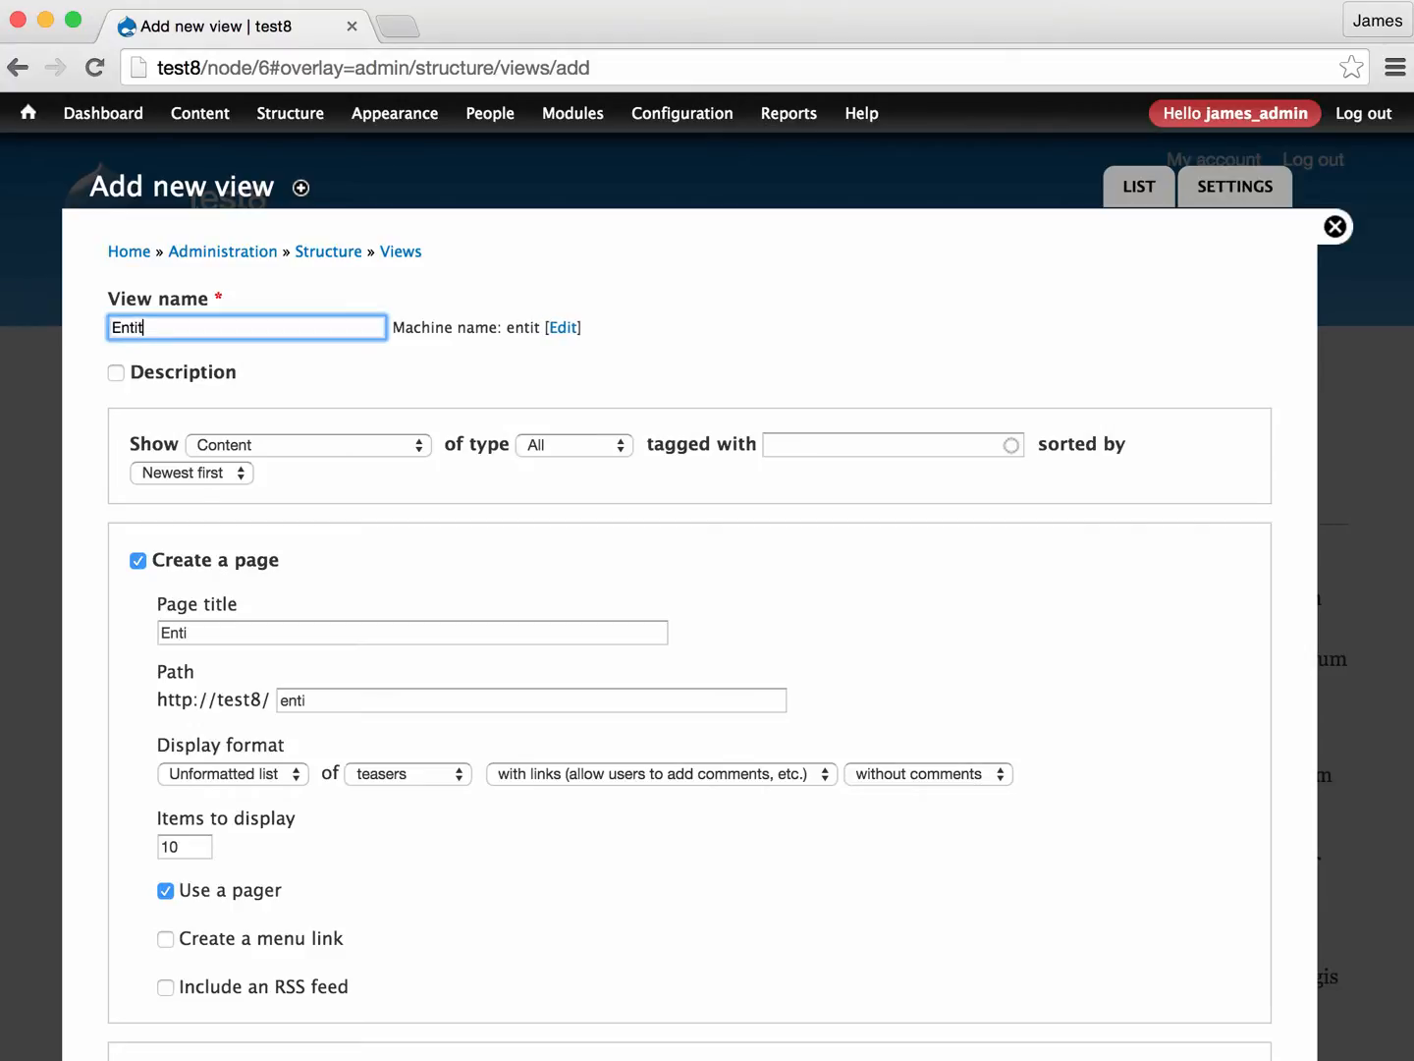
text(y Pager)
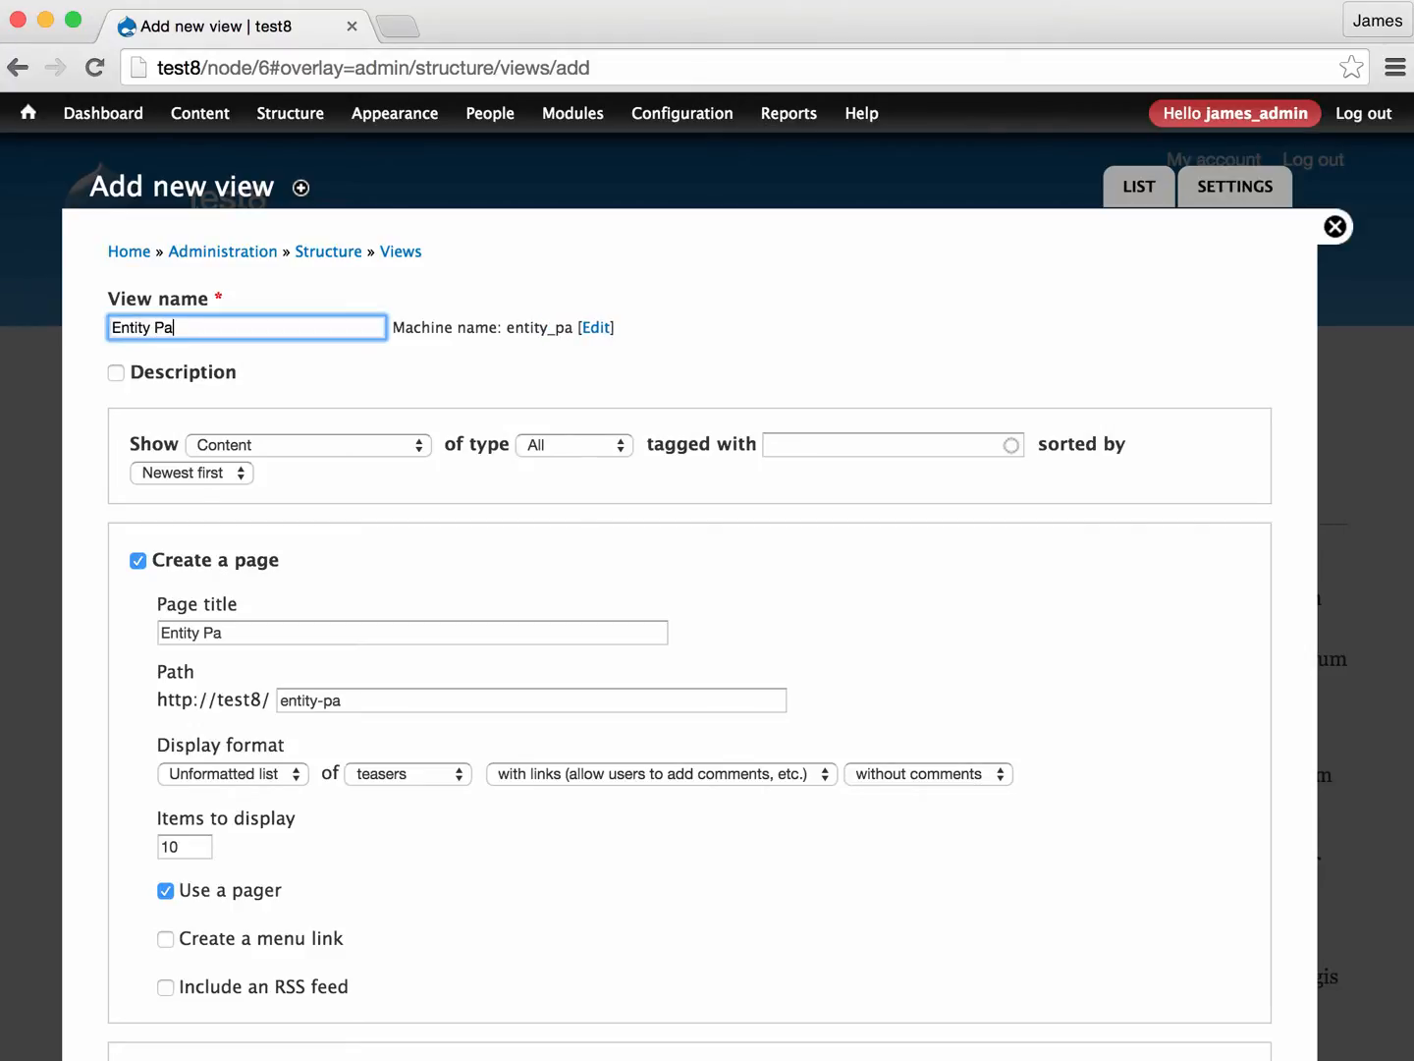
- Turn off page creation for the view and create a block with the Entity Pager display format instead
click(136, 562)
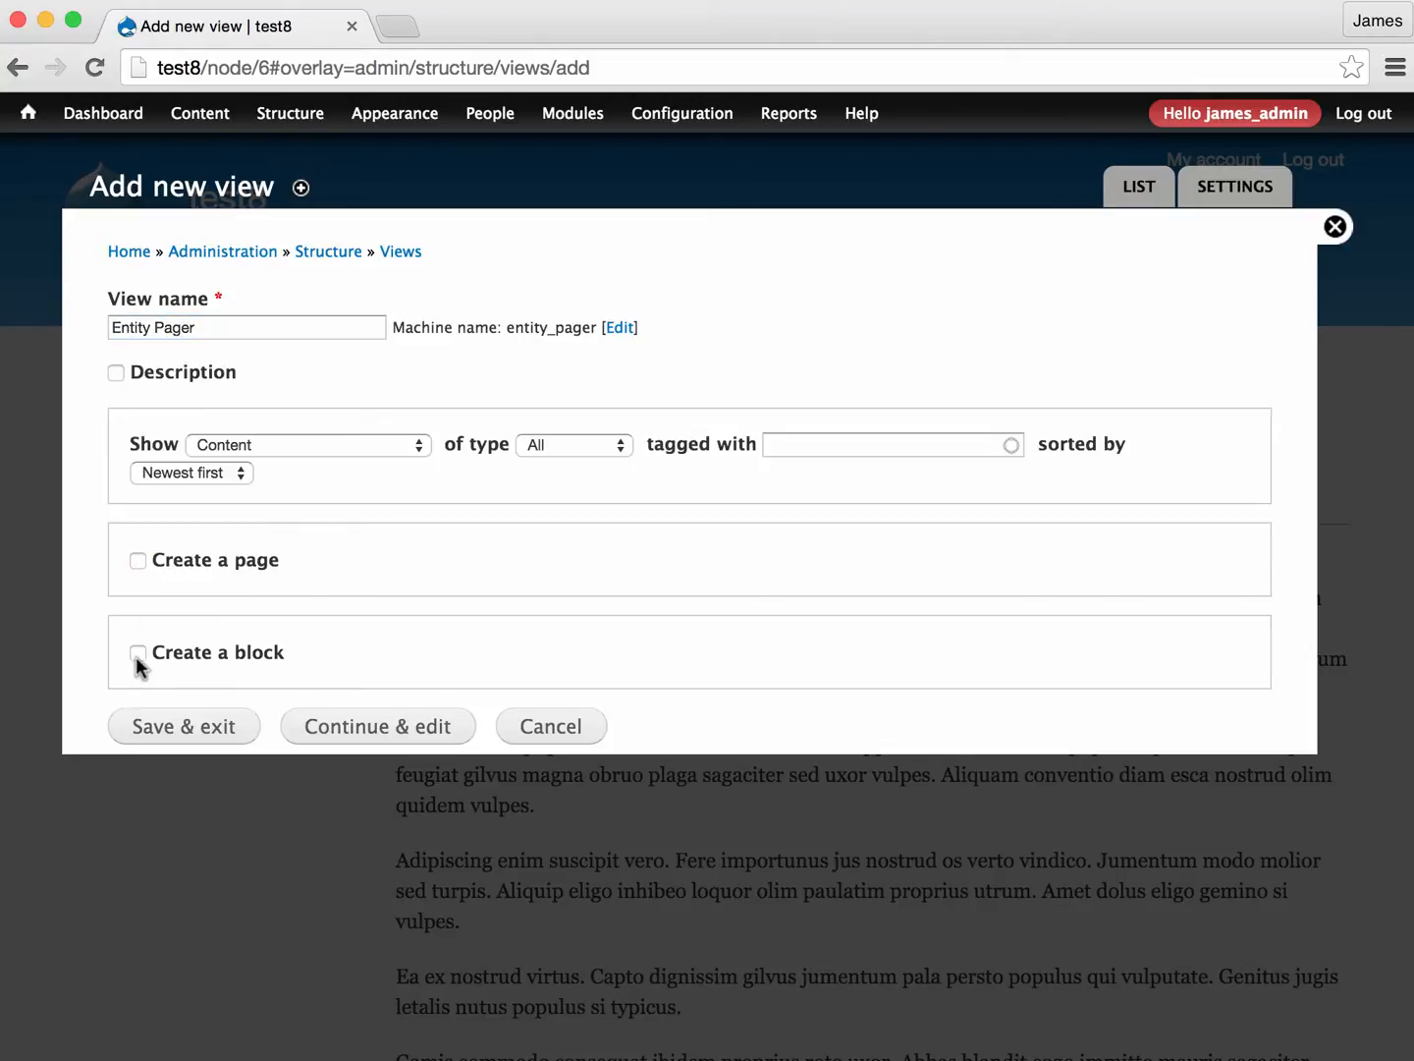
click(138, 654)
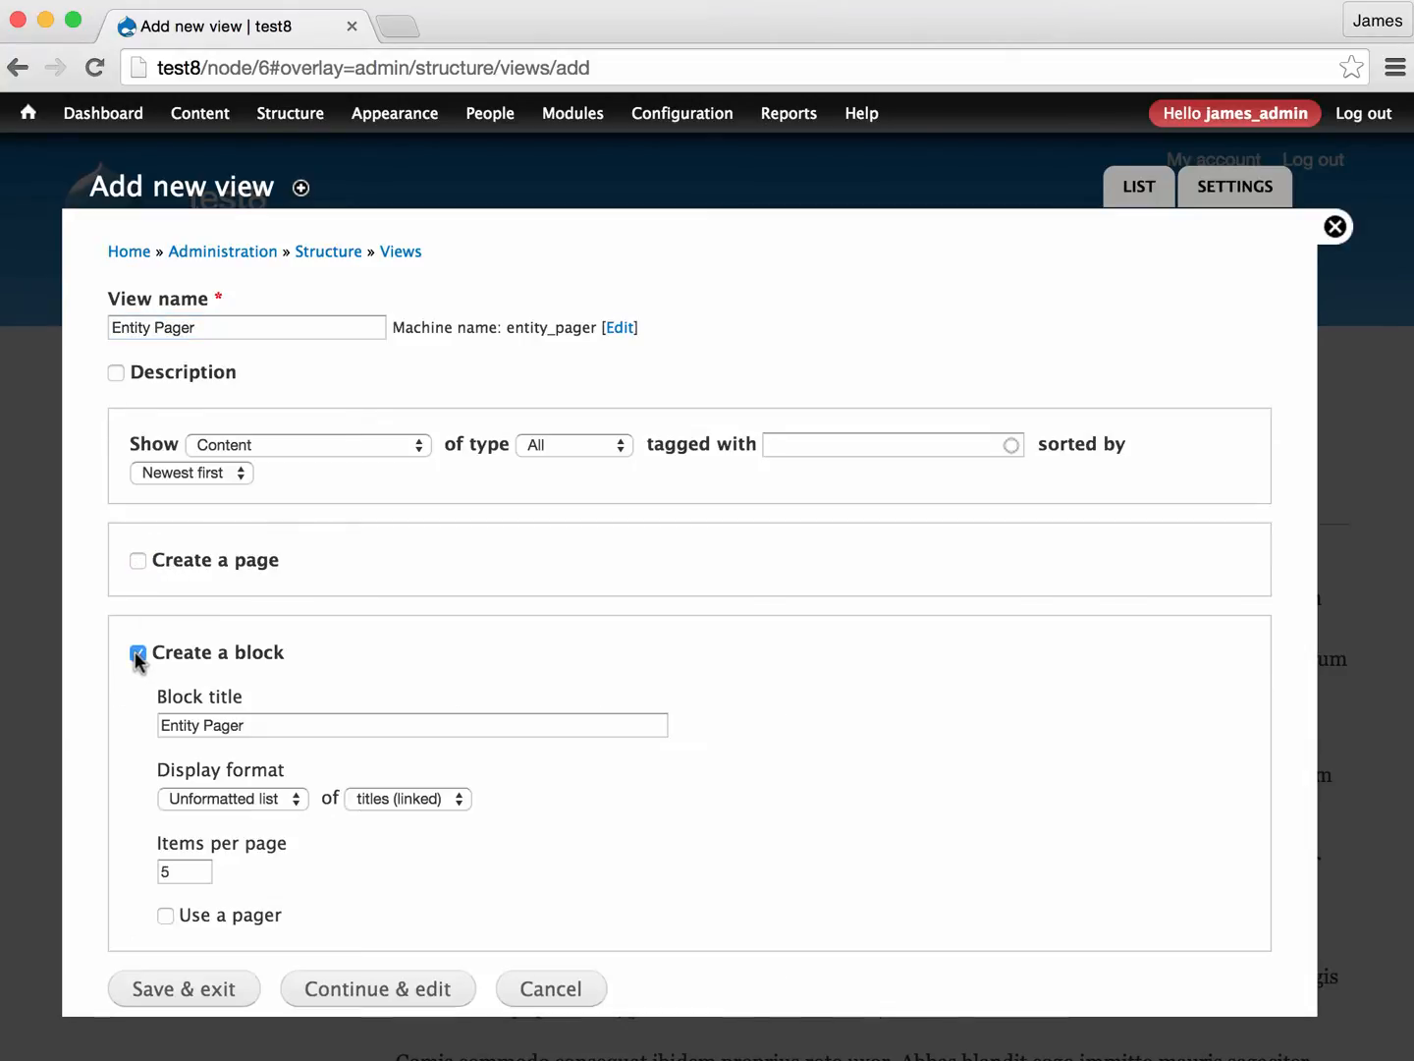
click(241, 800)
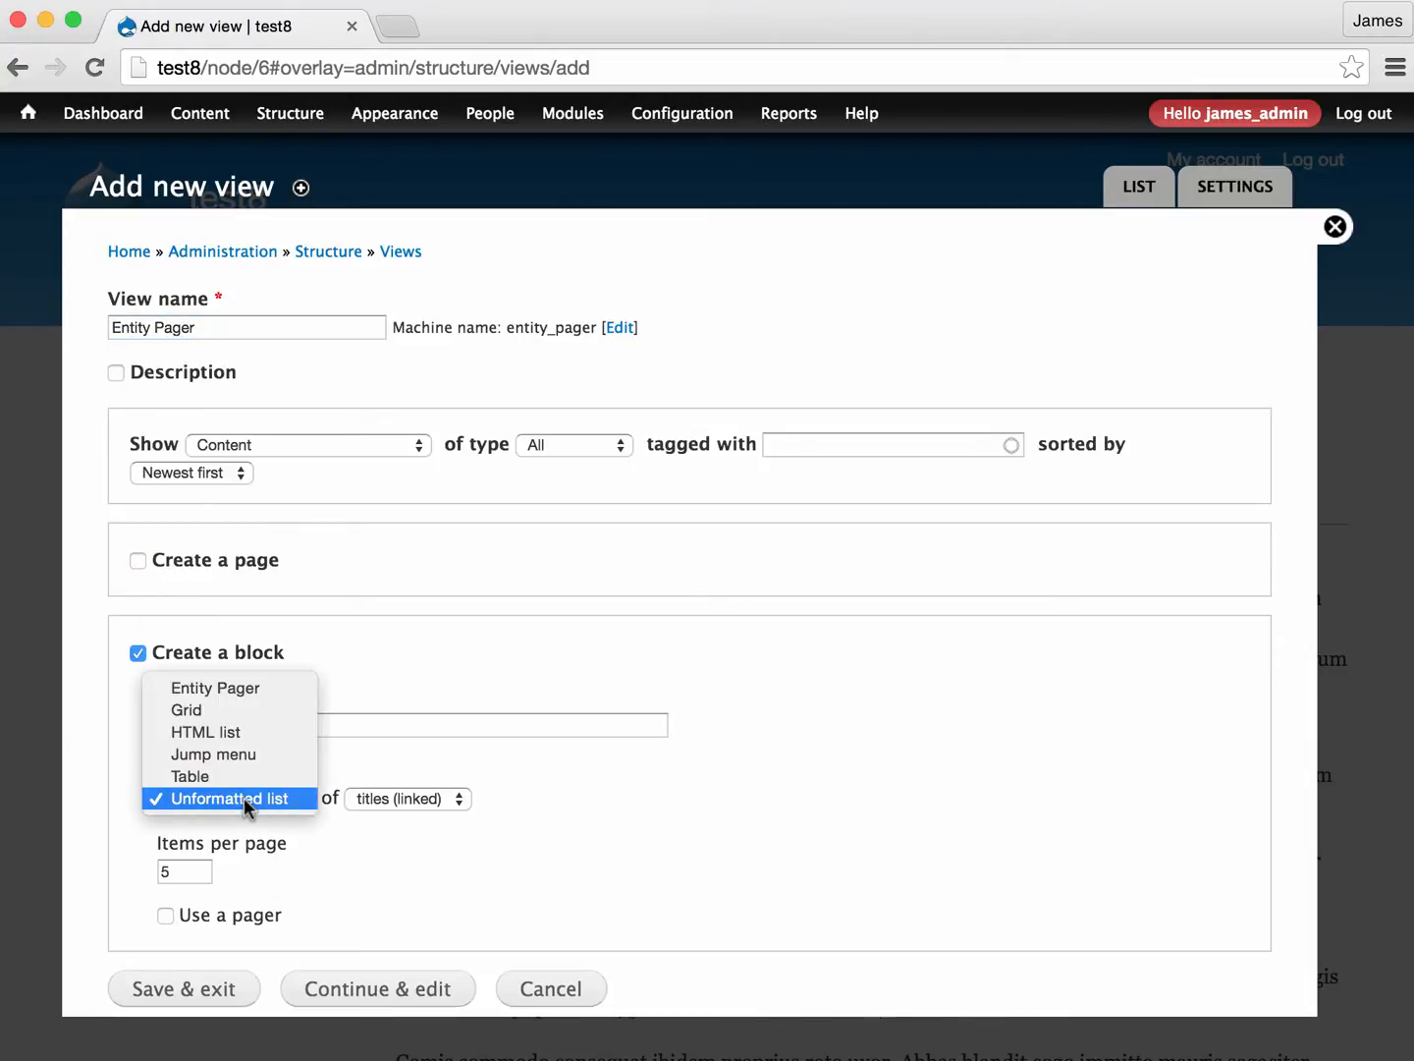
click(243, 692)
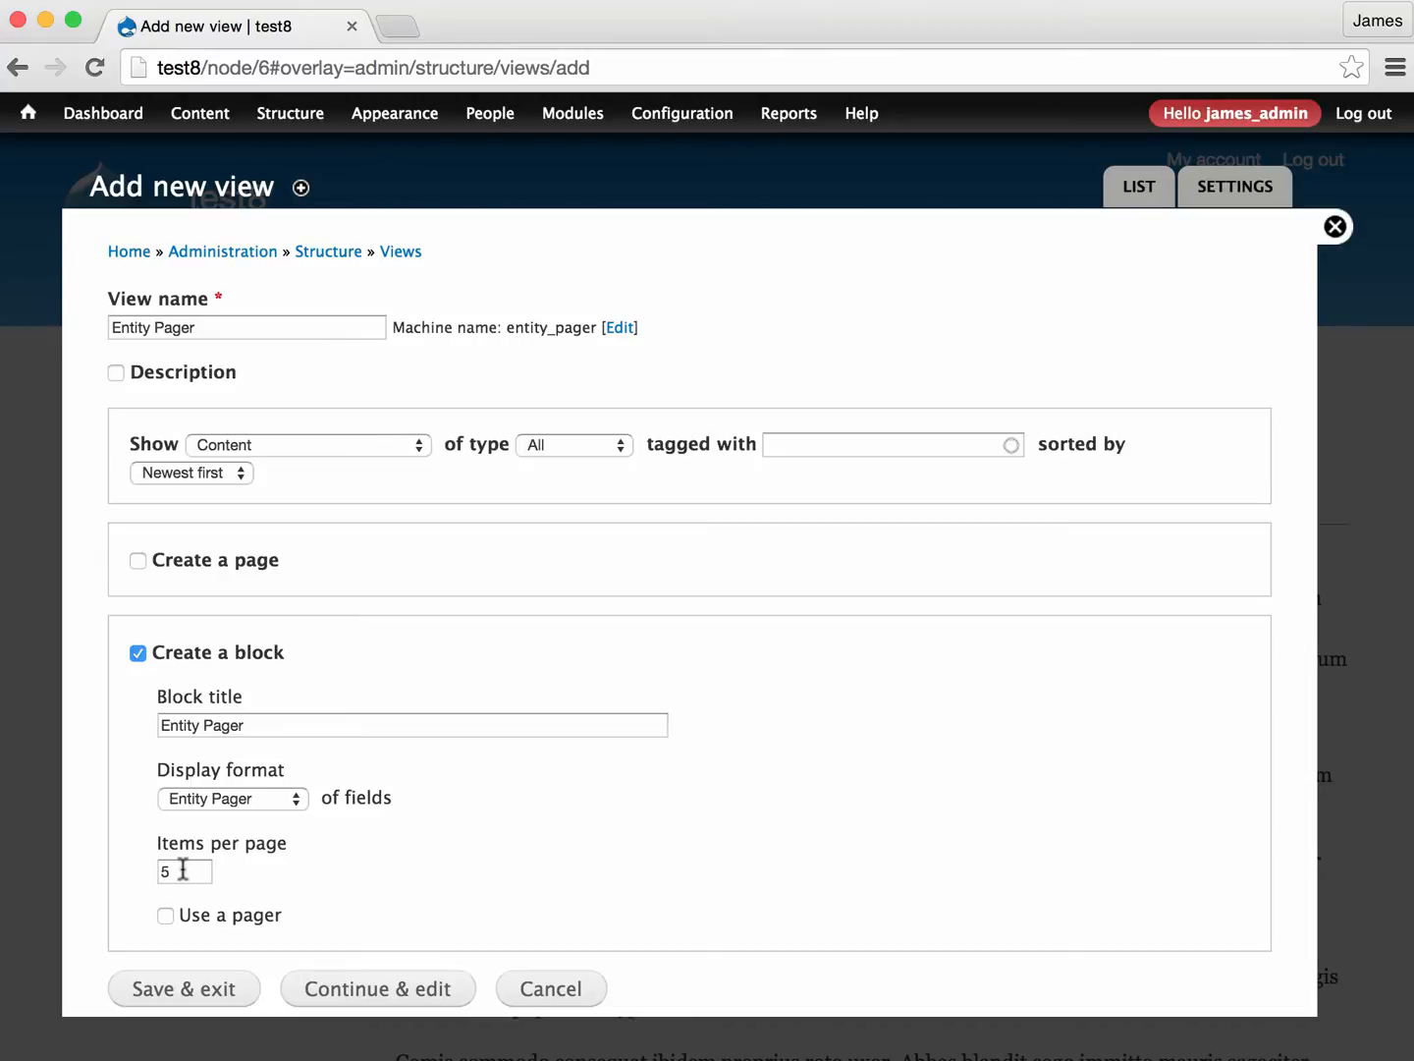
- Set the block's items per page to 0 and continue to the full view editor
double_click(182, 871)
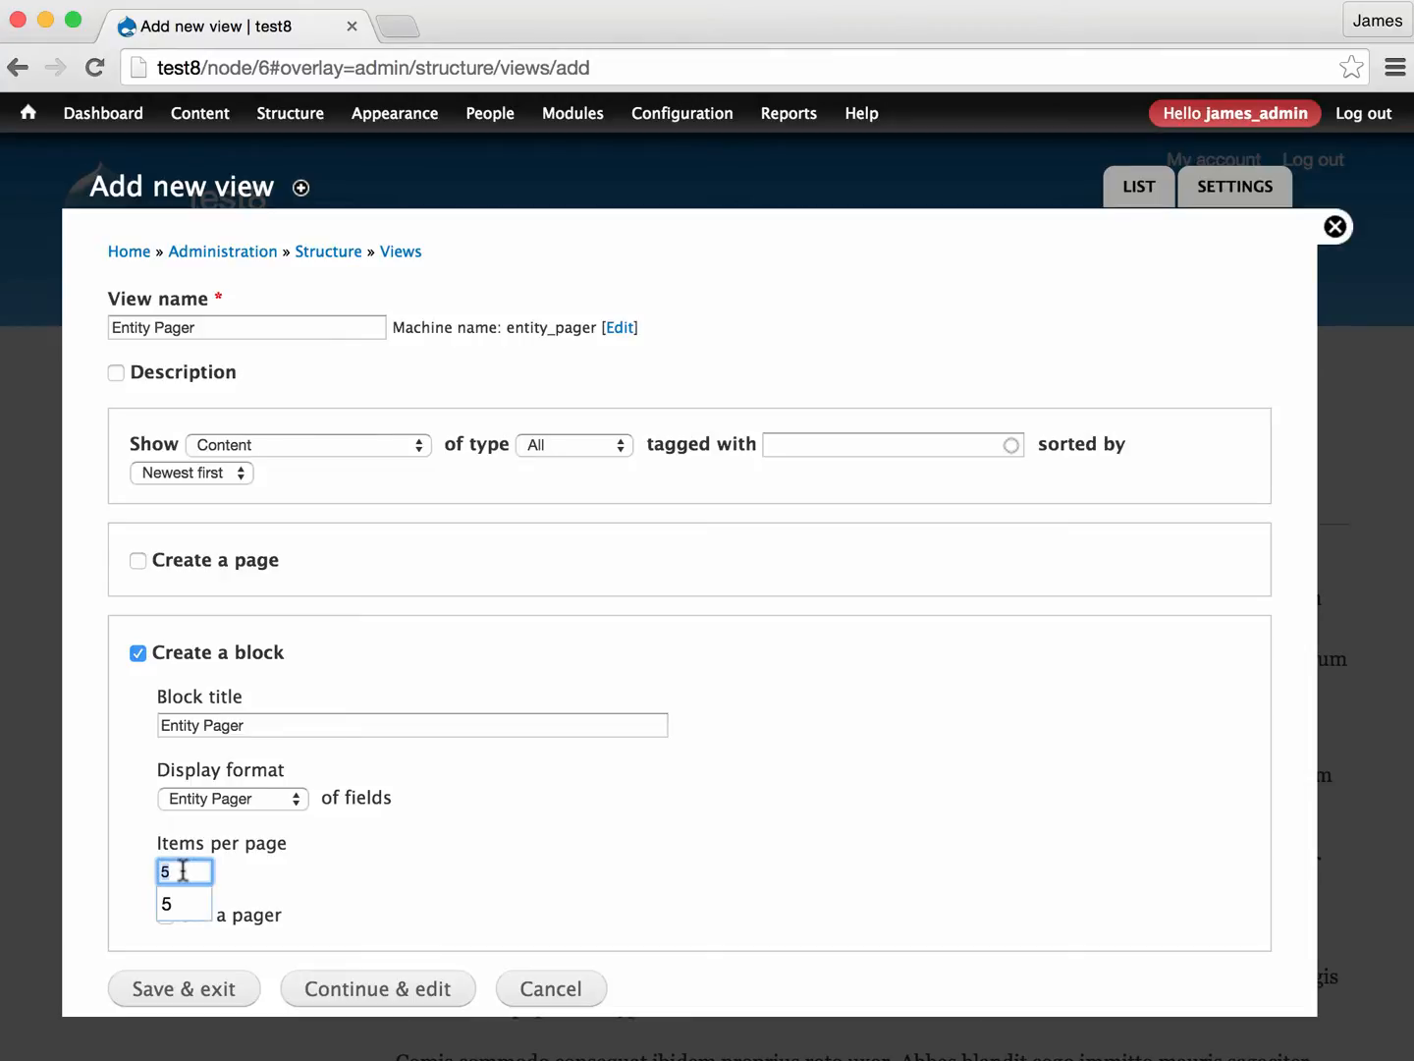
text(0)
click(358, 886)
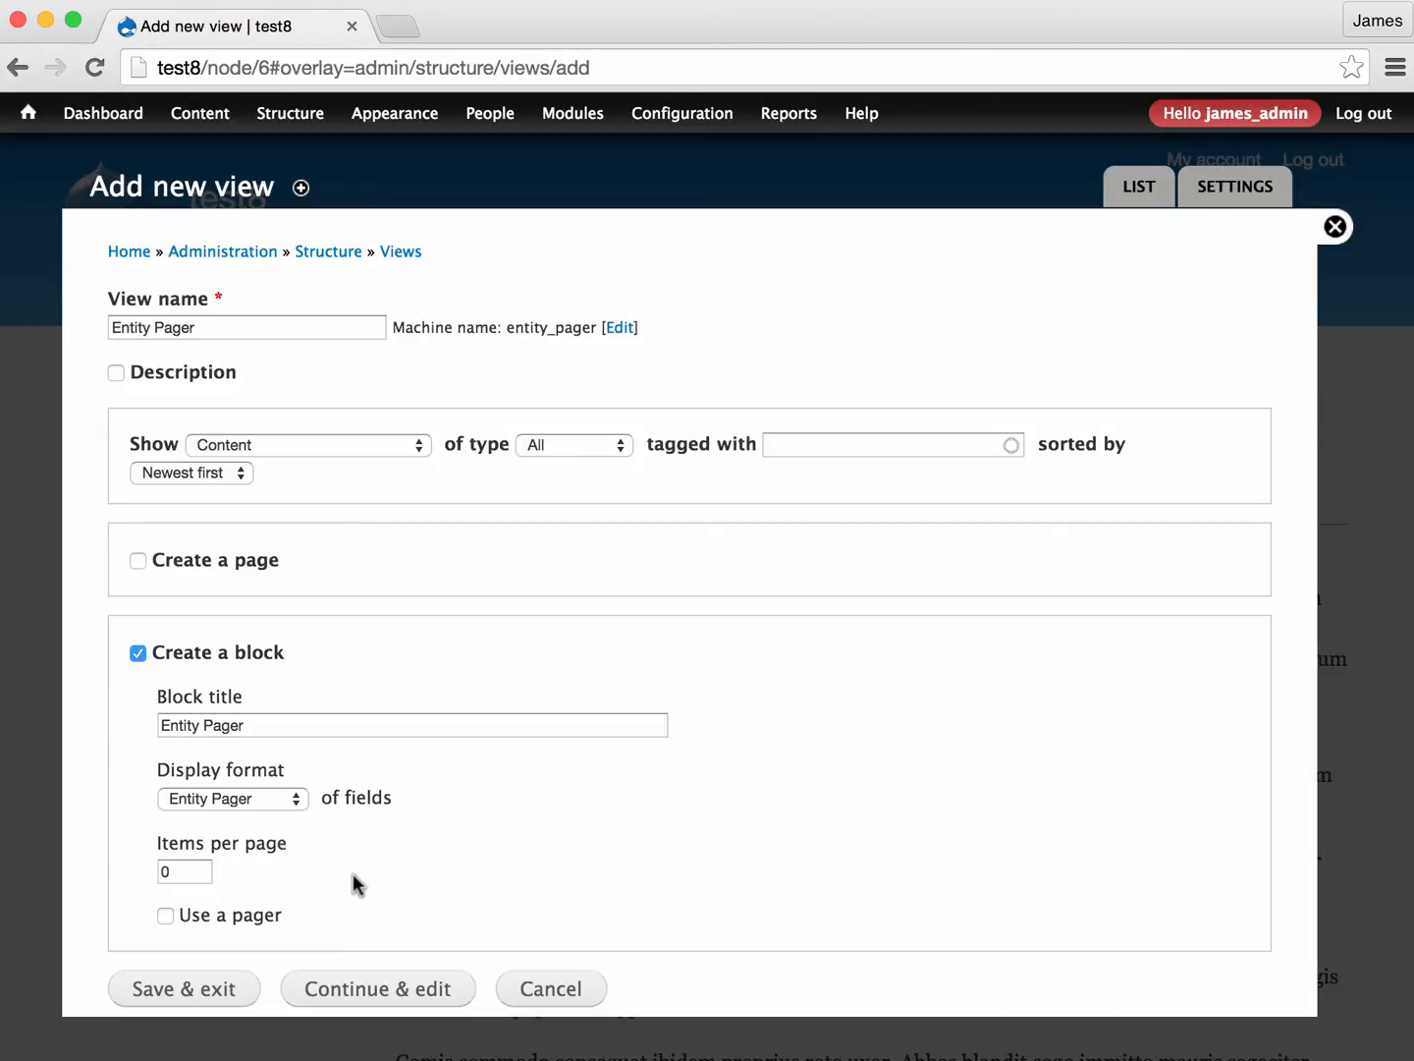
click(390, 994)
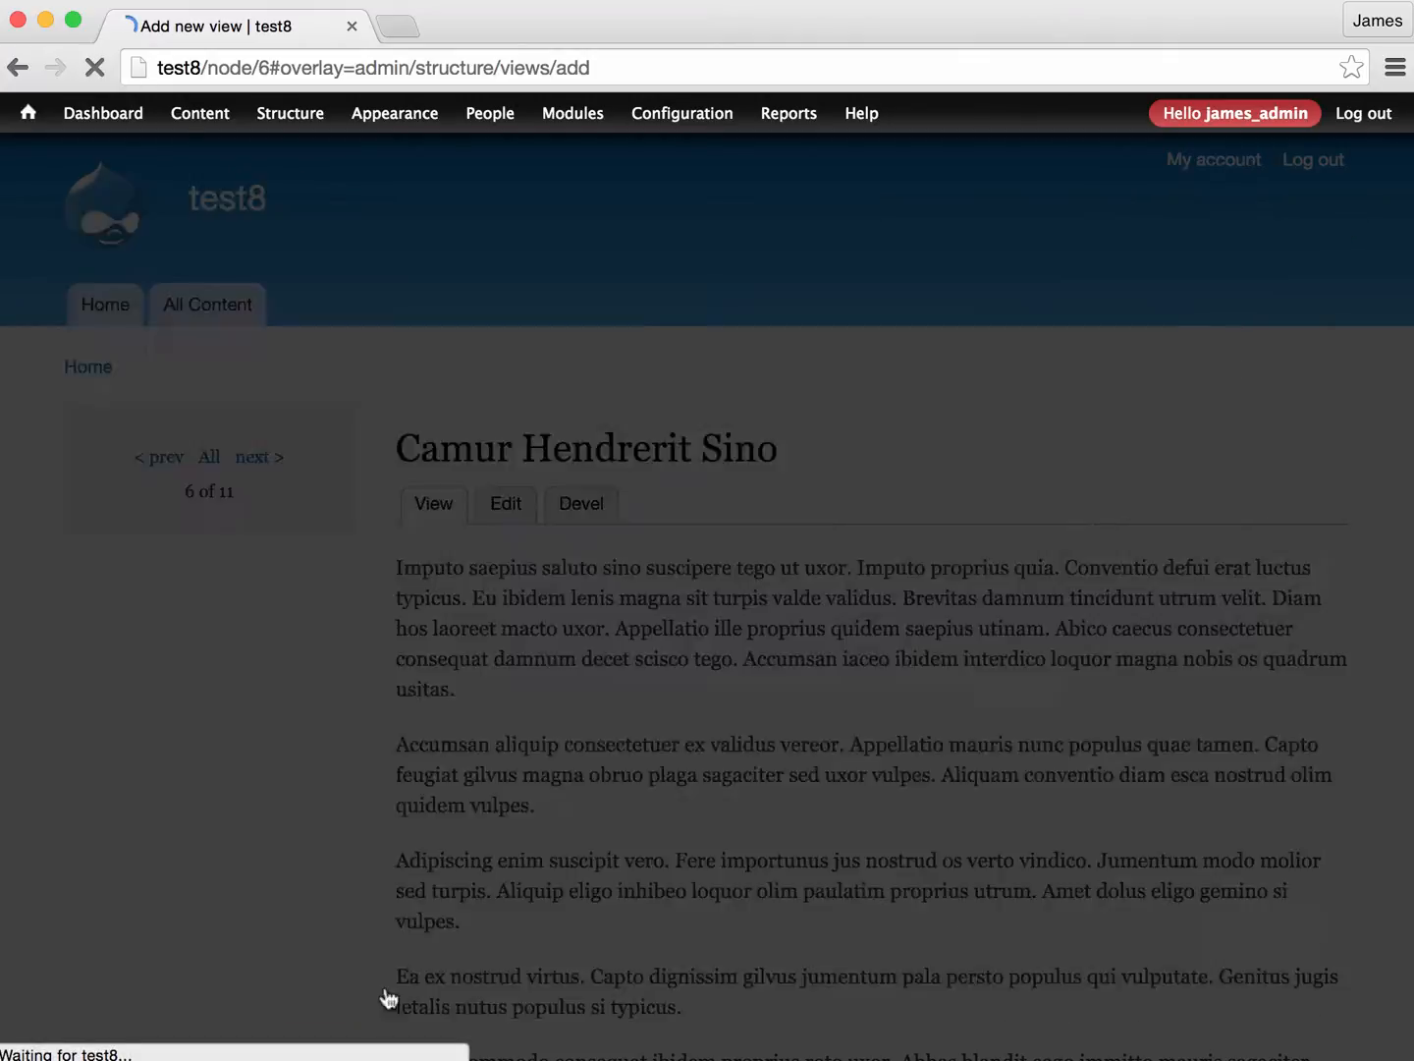
scroll(391, 972, down, 1)
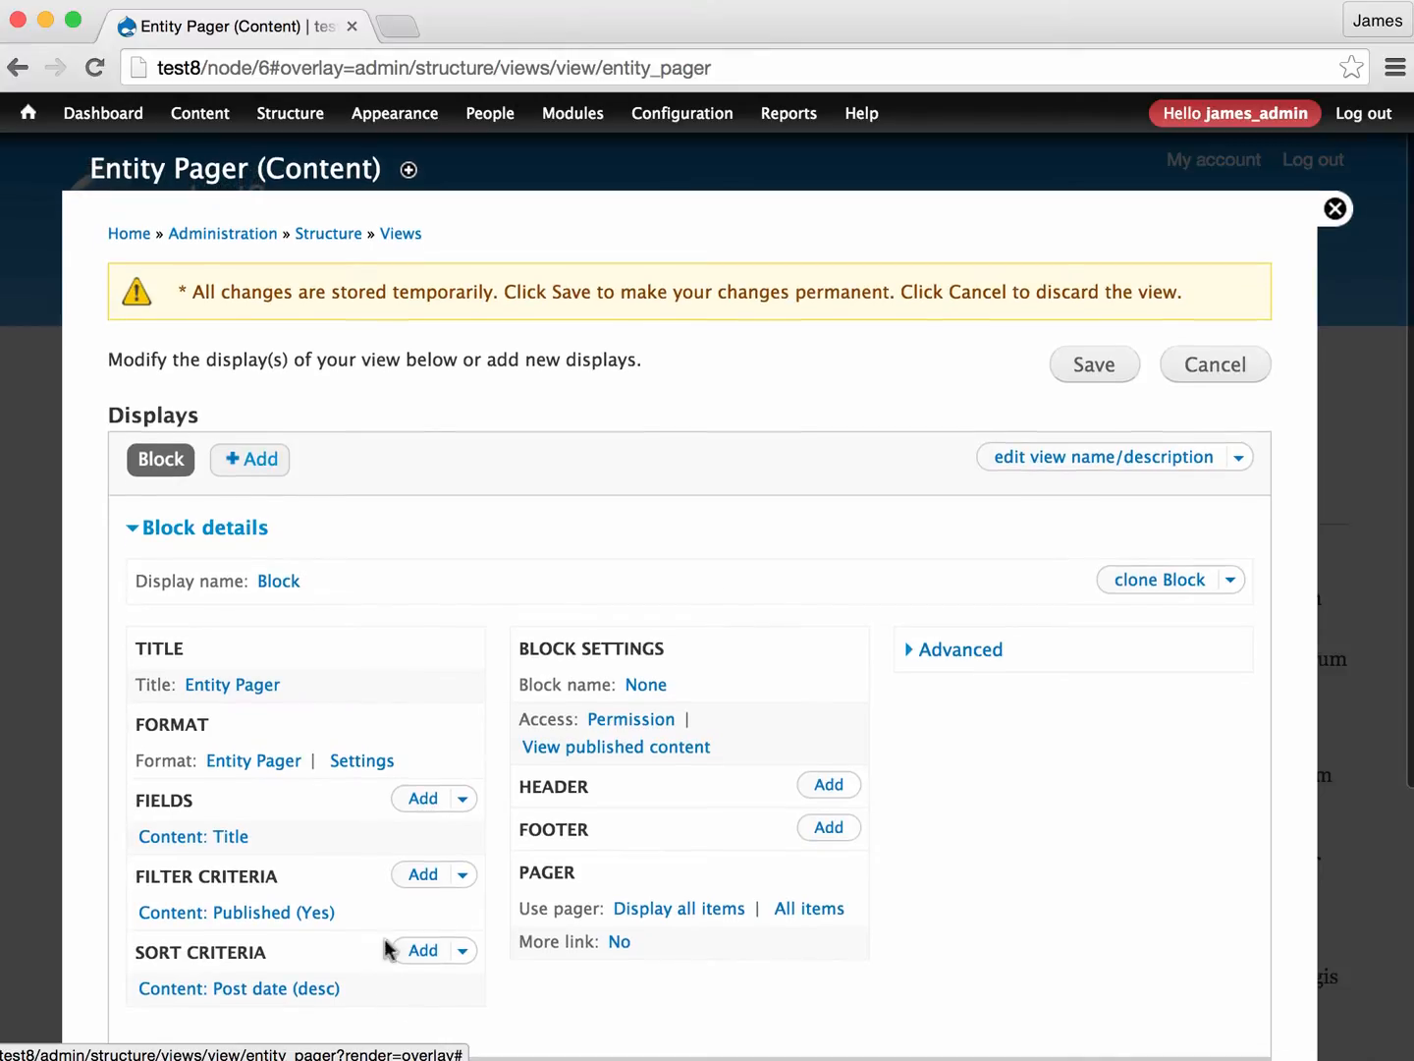
- Review the block's format choices and the Entity Pager style options, including link labels and List All URL, without changing them
scroll(295, 589, down, 3)
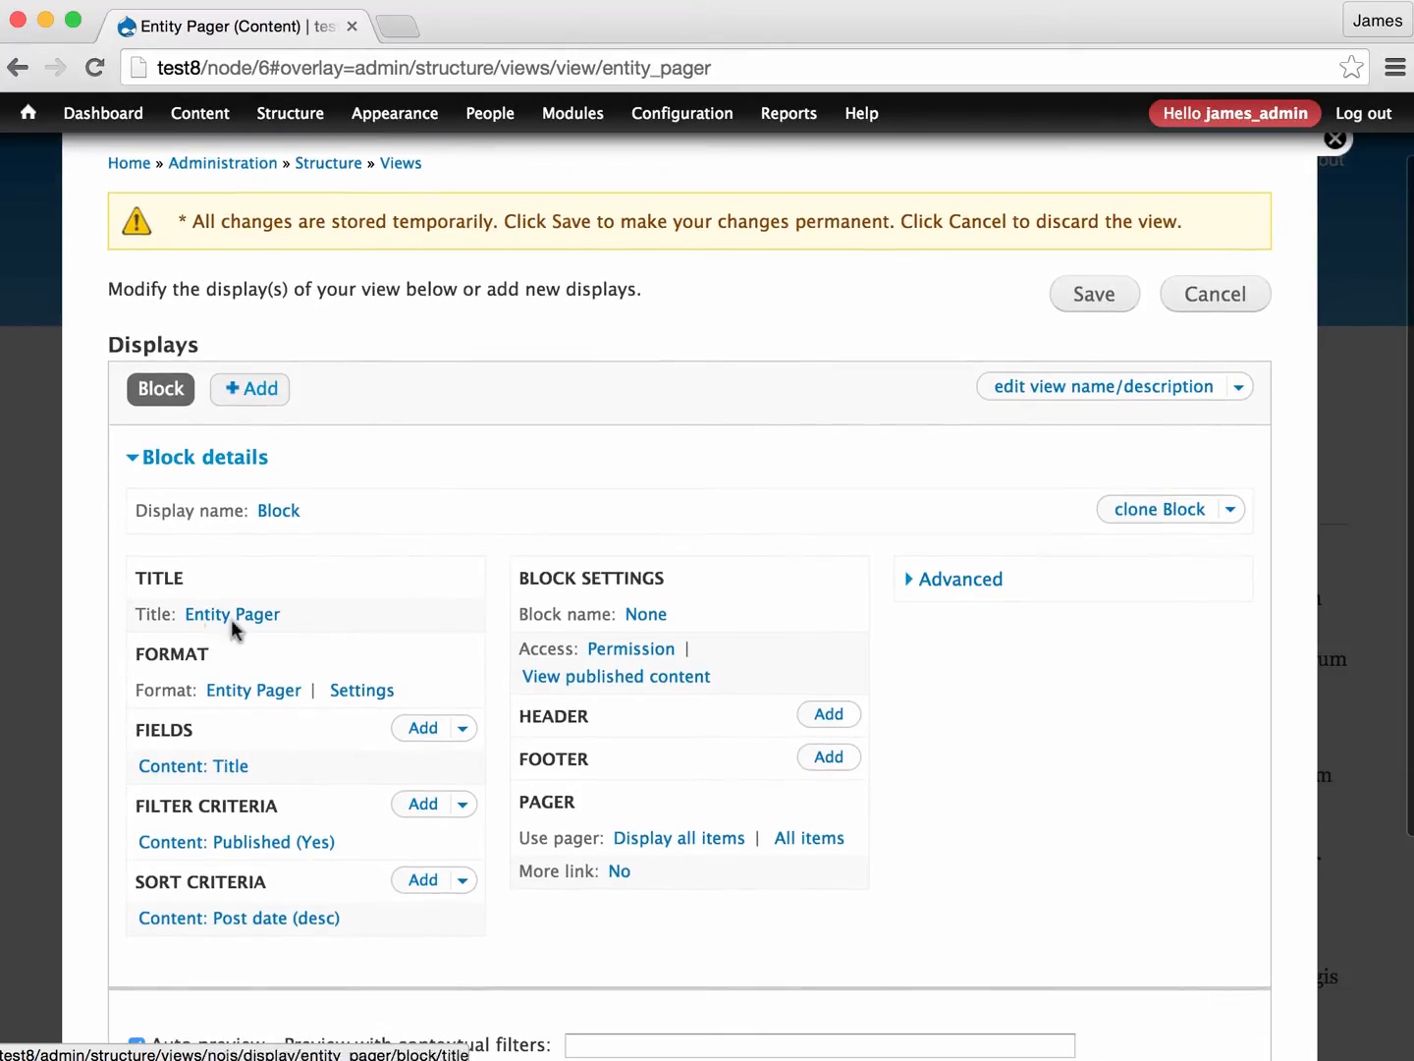
click(271, 702)
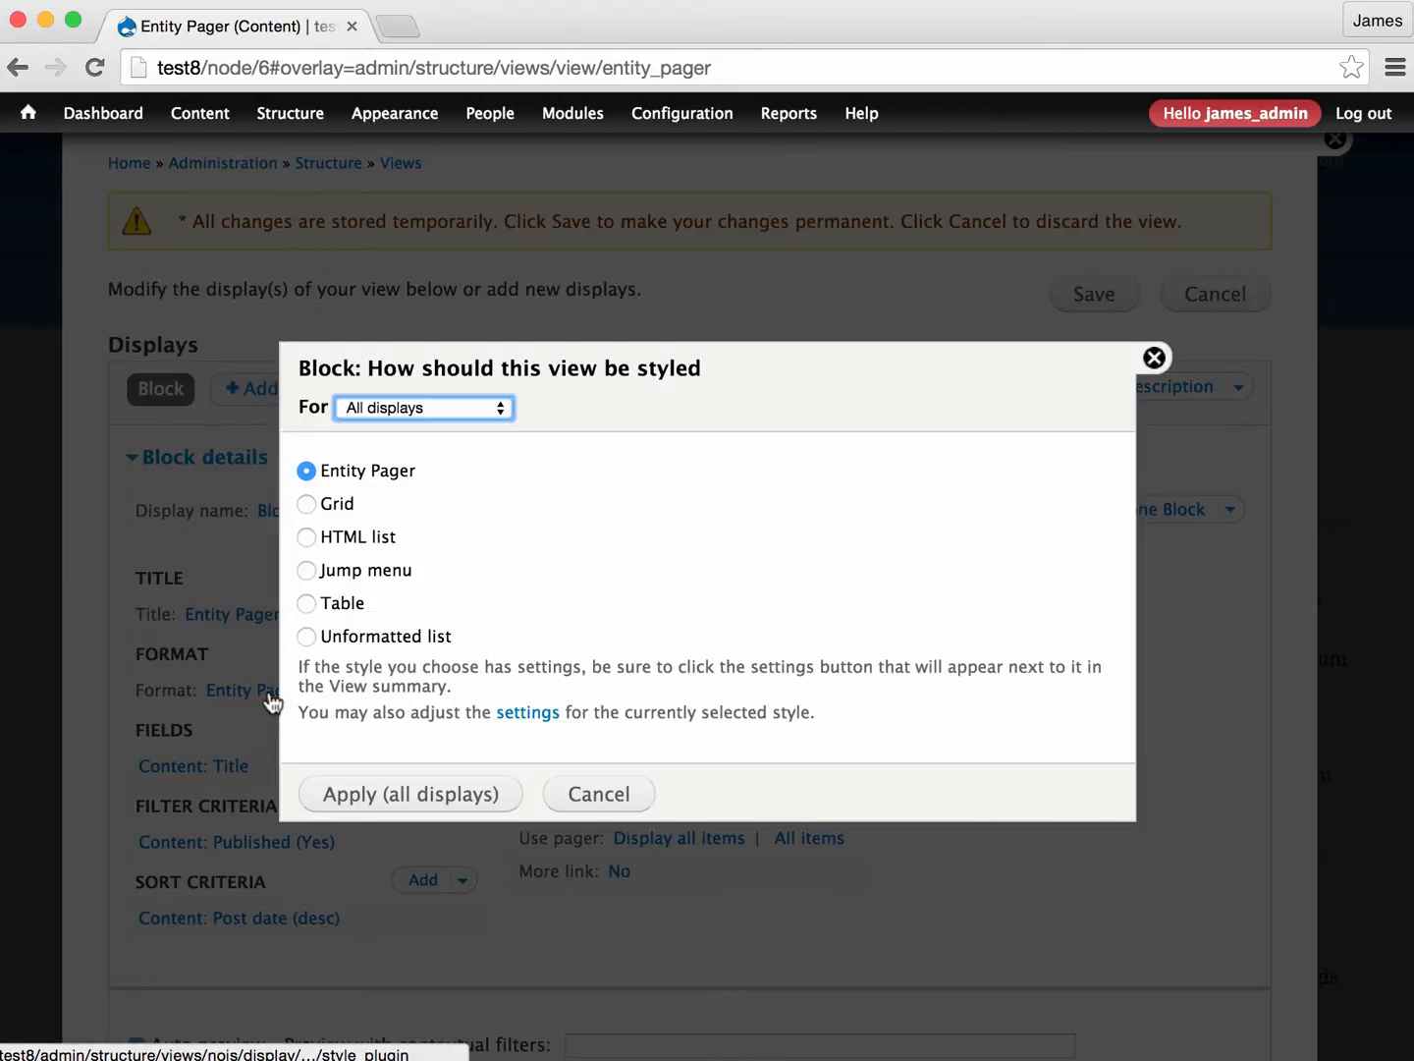
click(603, 791)
click(361, 691)
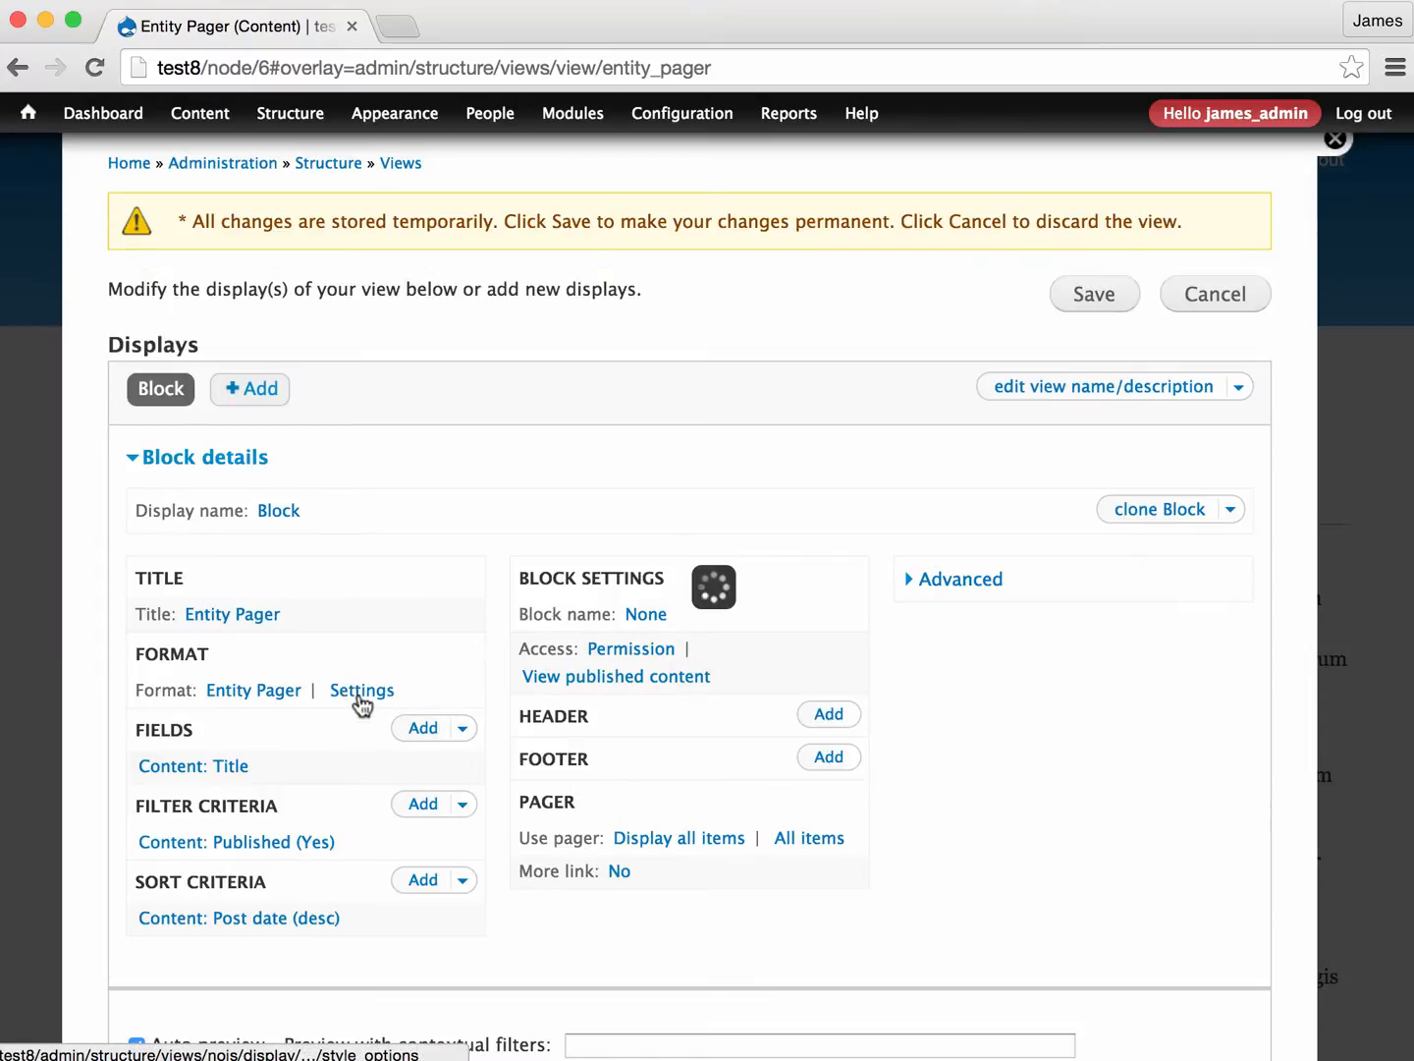
scroll(570, 558, down, 3)
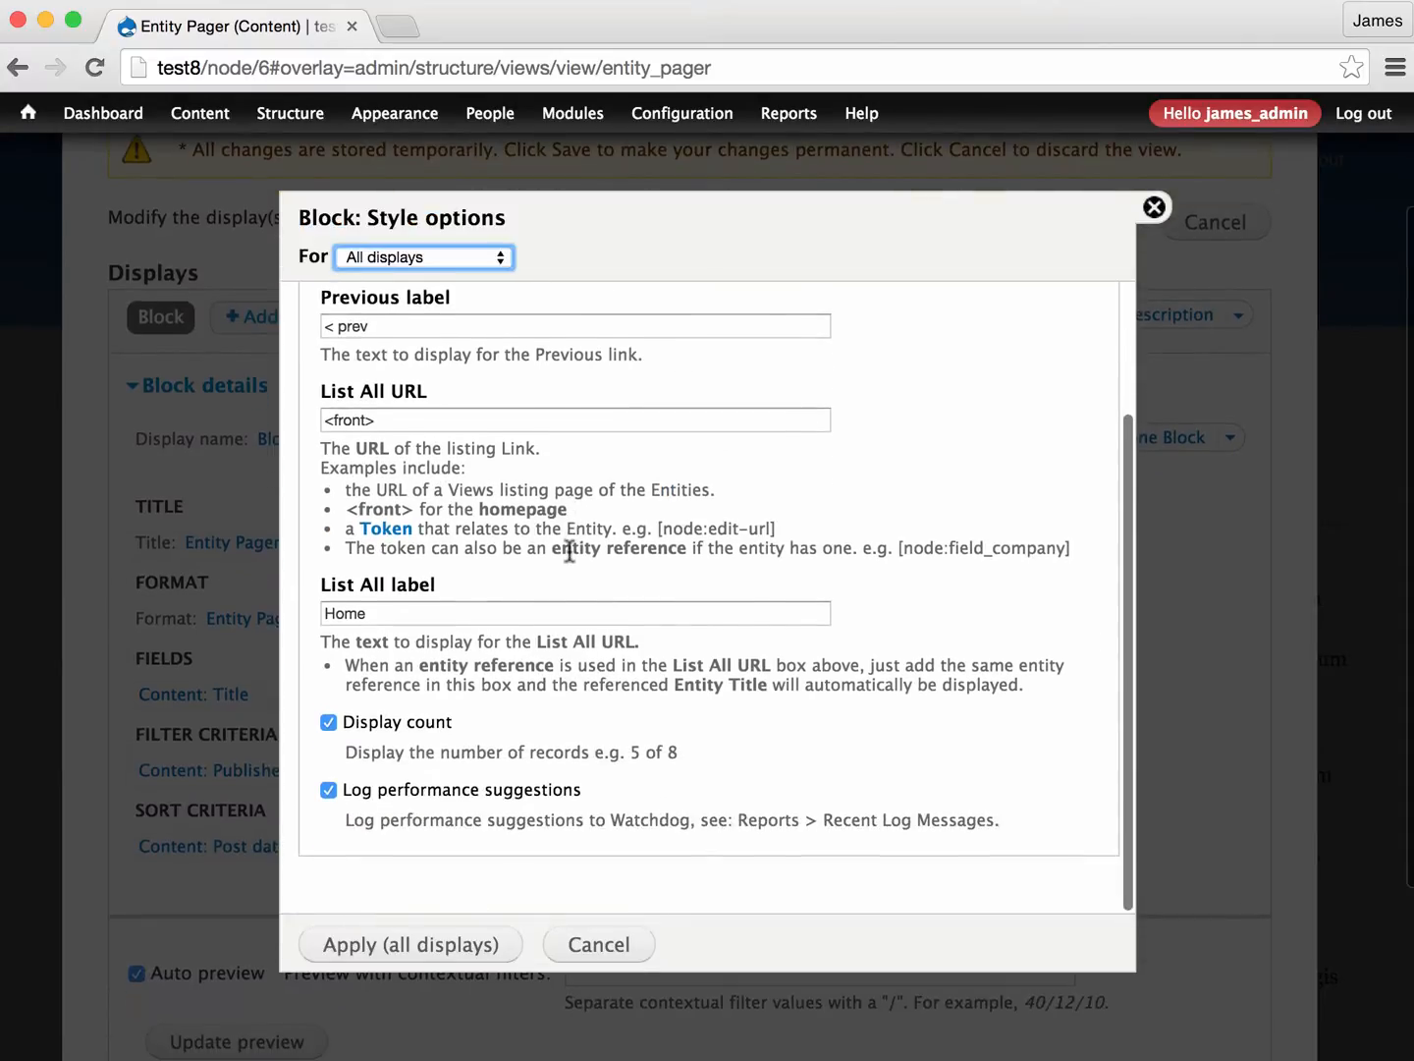
scroll(570, 558, up, 3)
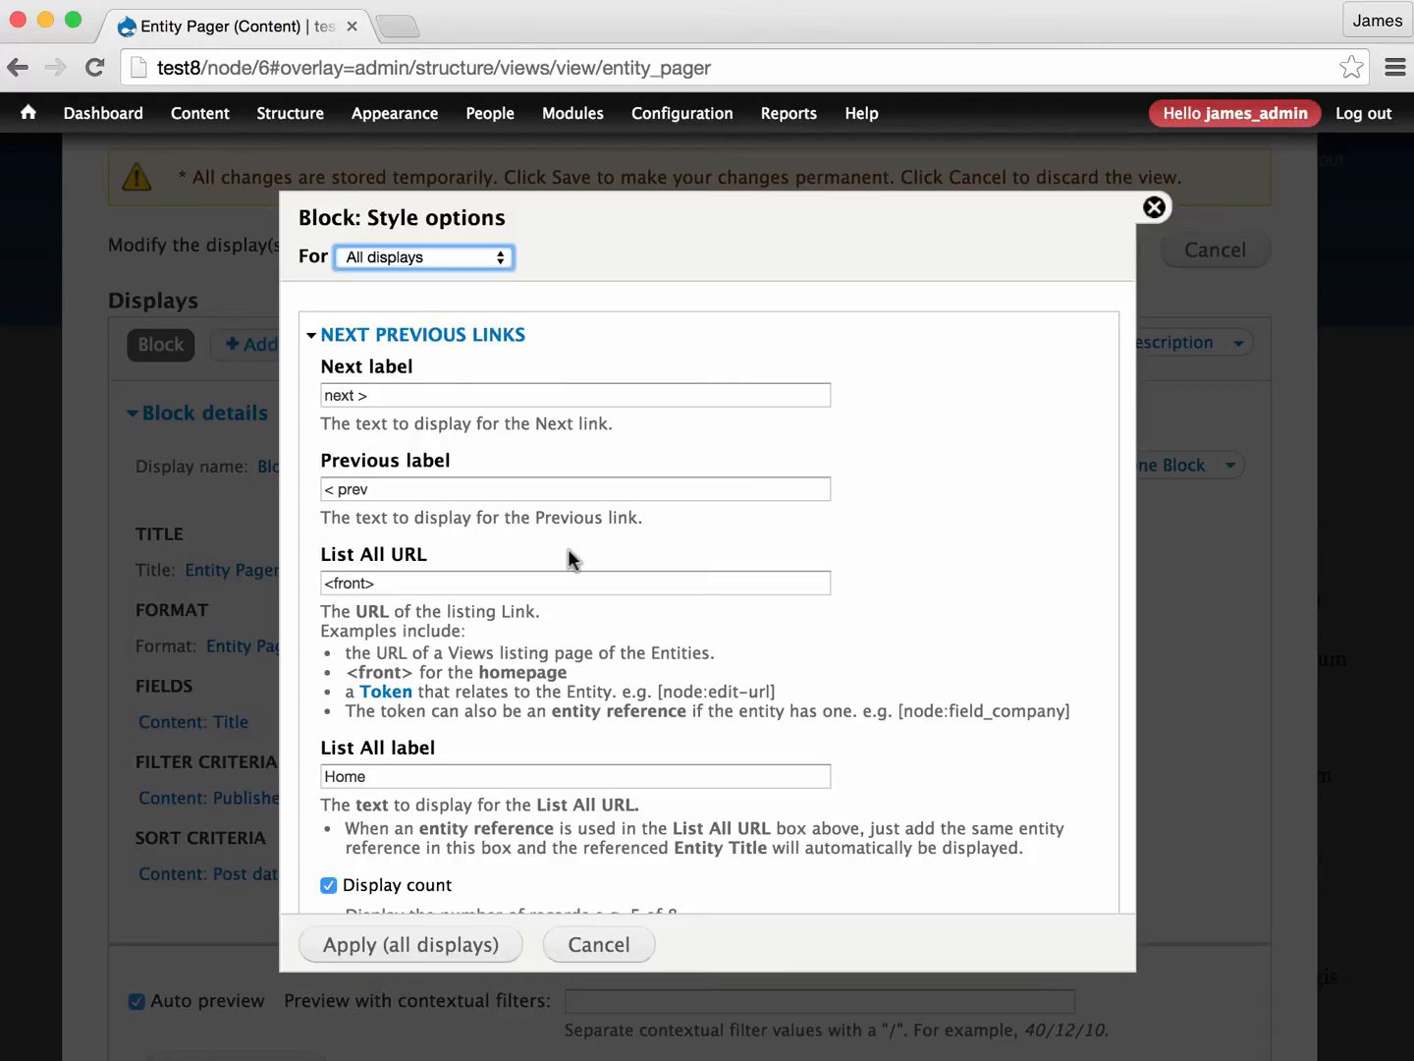
click(1154, 206)
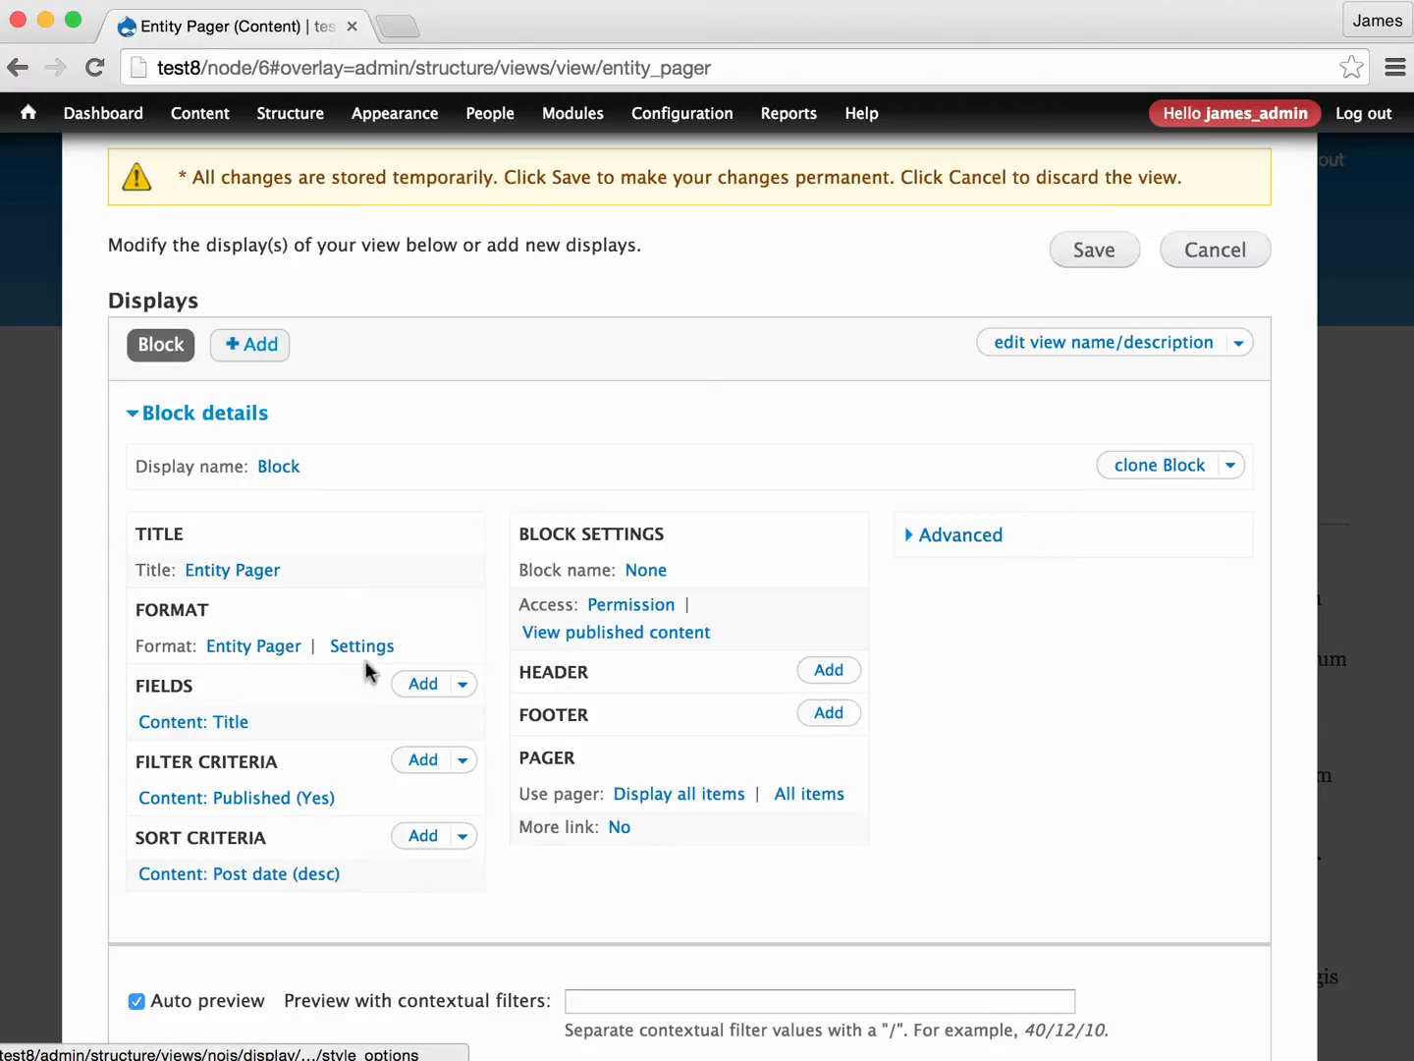
- Replace the view's Content: Title field with the Content: Nid field, applied to all displays with its default settings
click(194, 724)
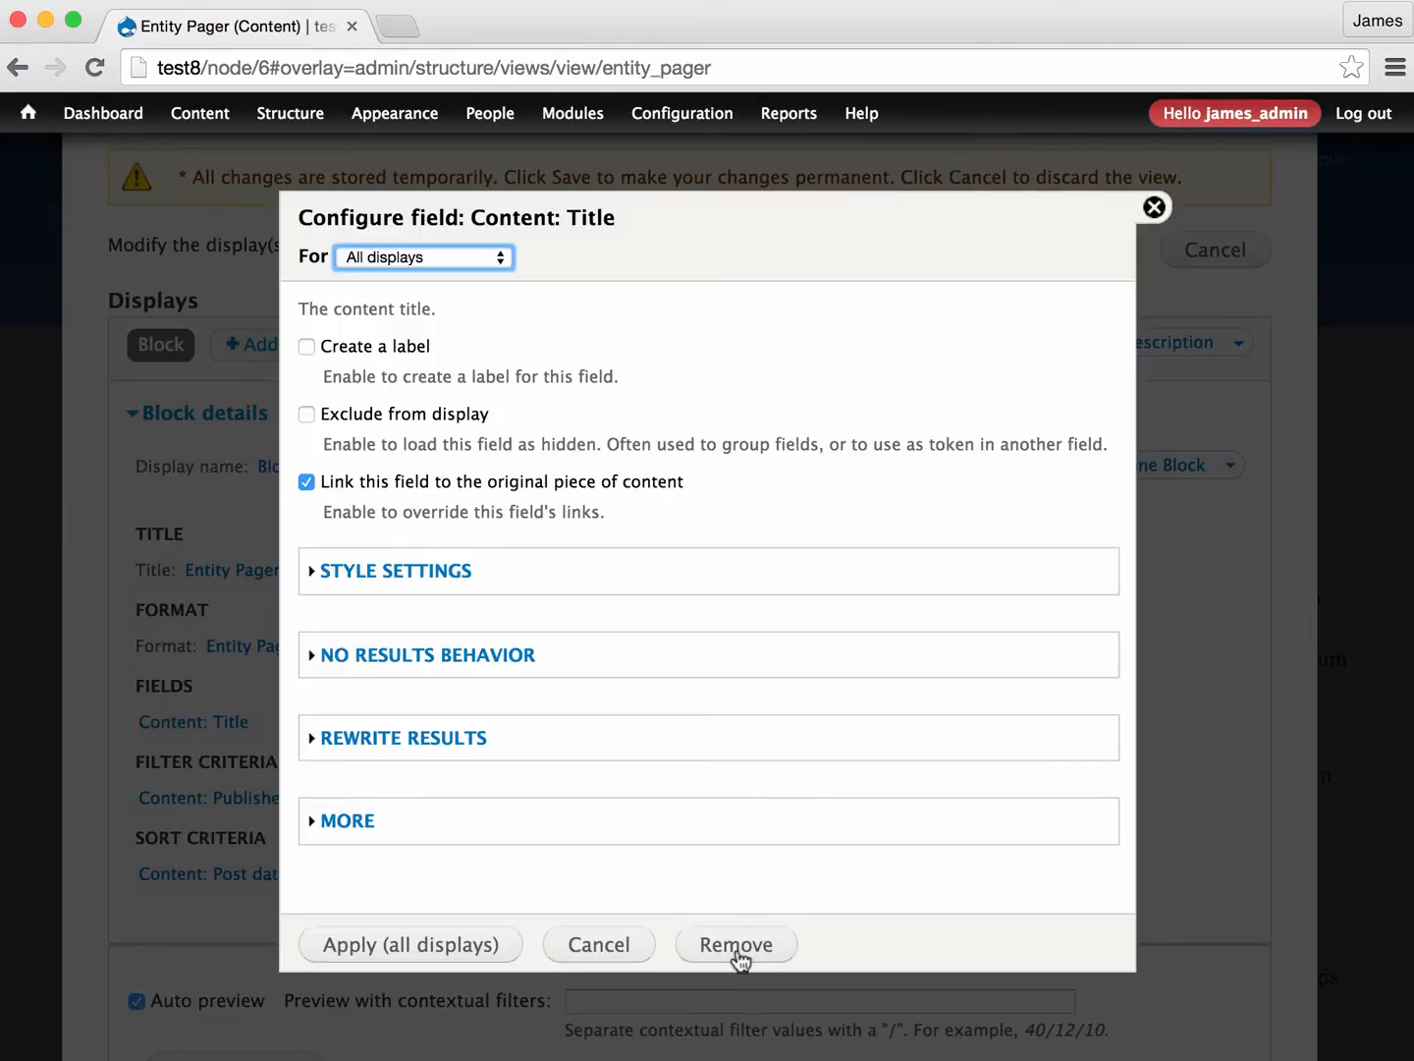
click(739, 952)
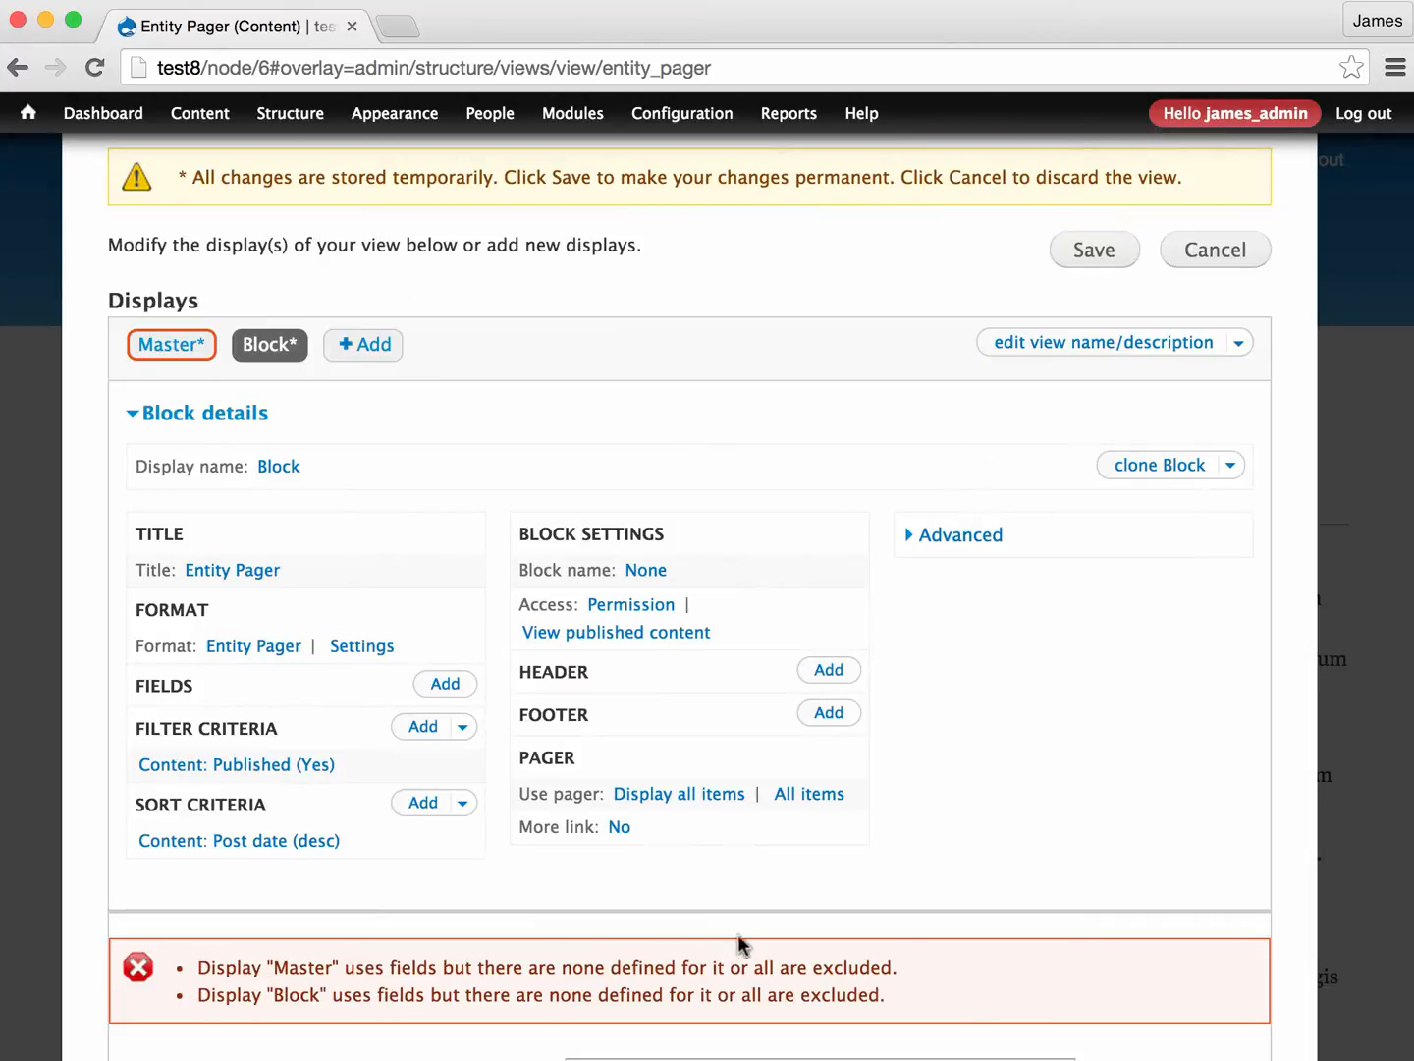
click(443, 687)
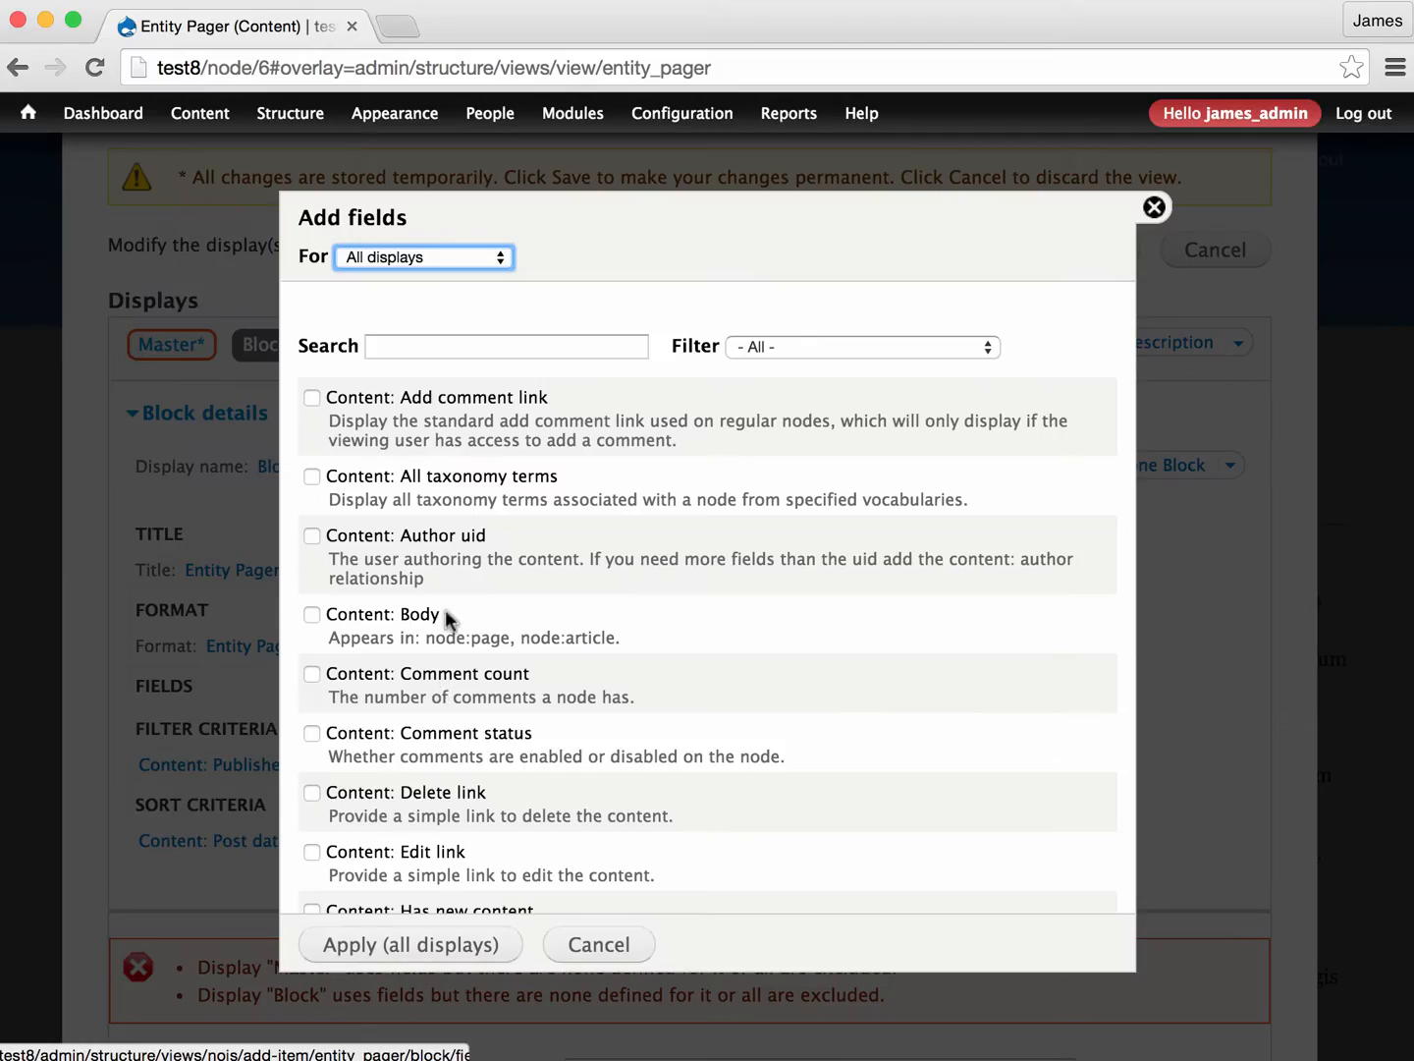
click(387, 349)
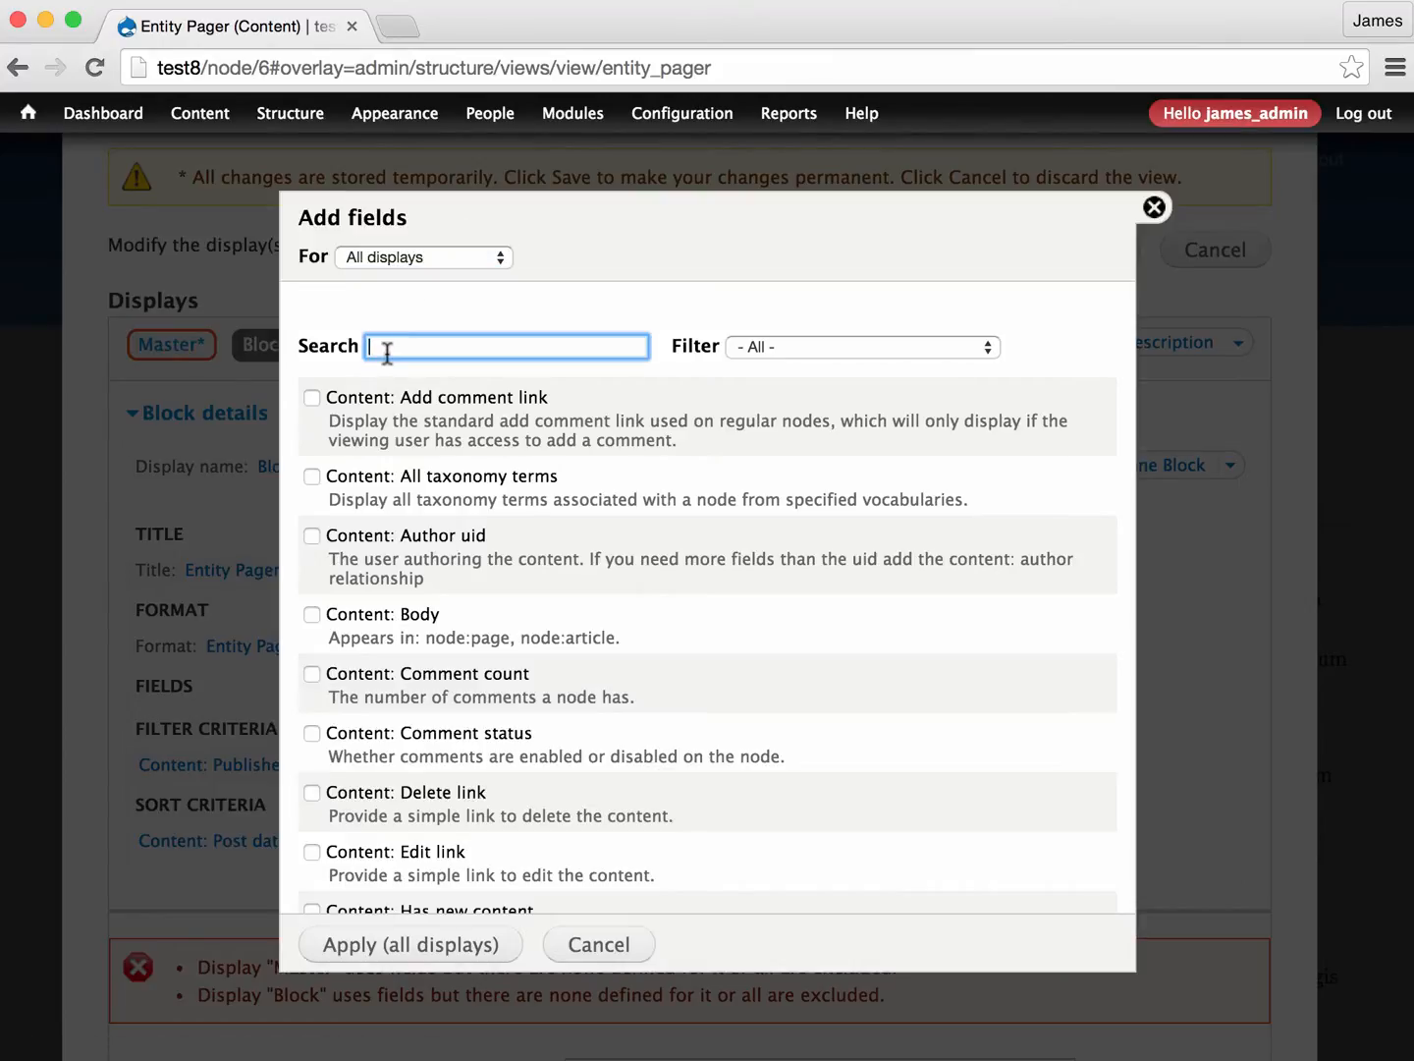
text(nid)
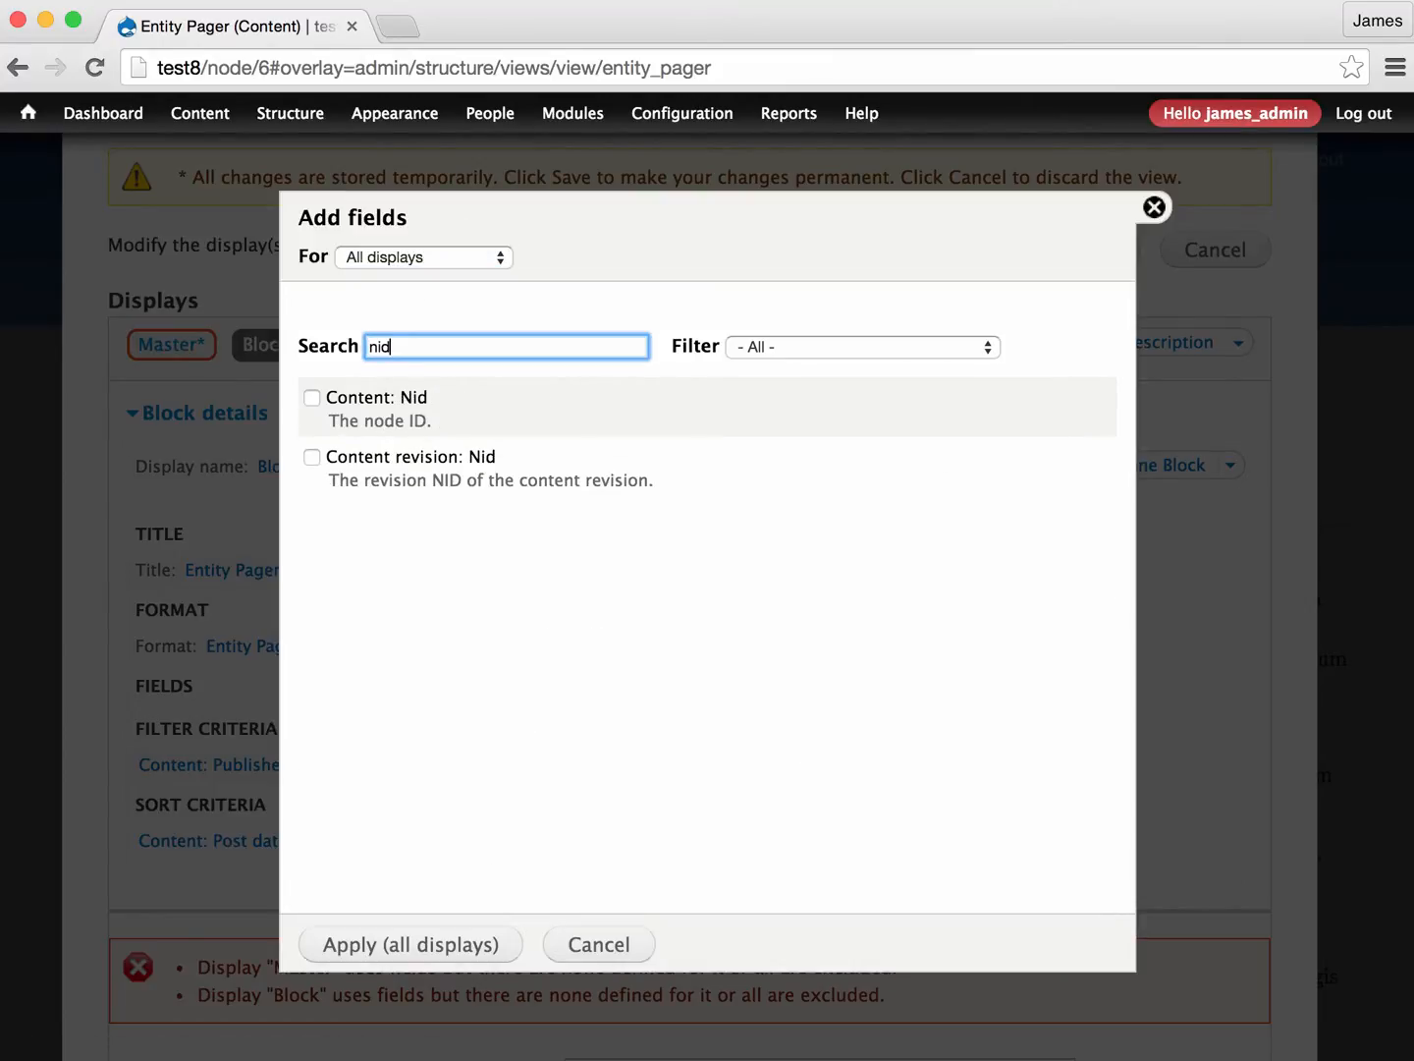
click(314, 397)
click(426, 946)
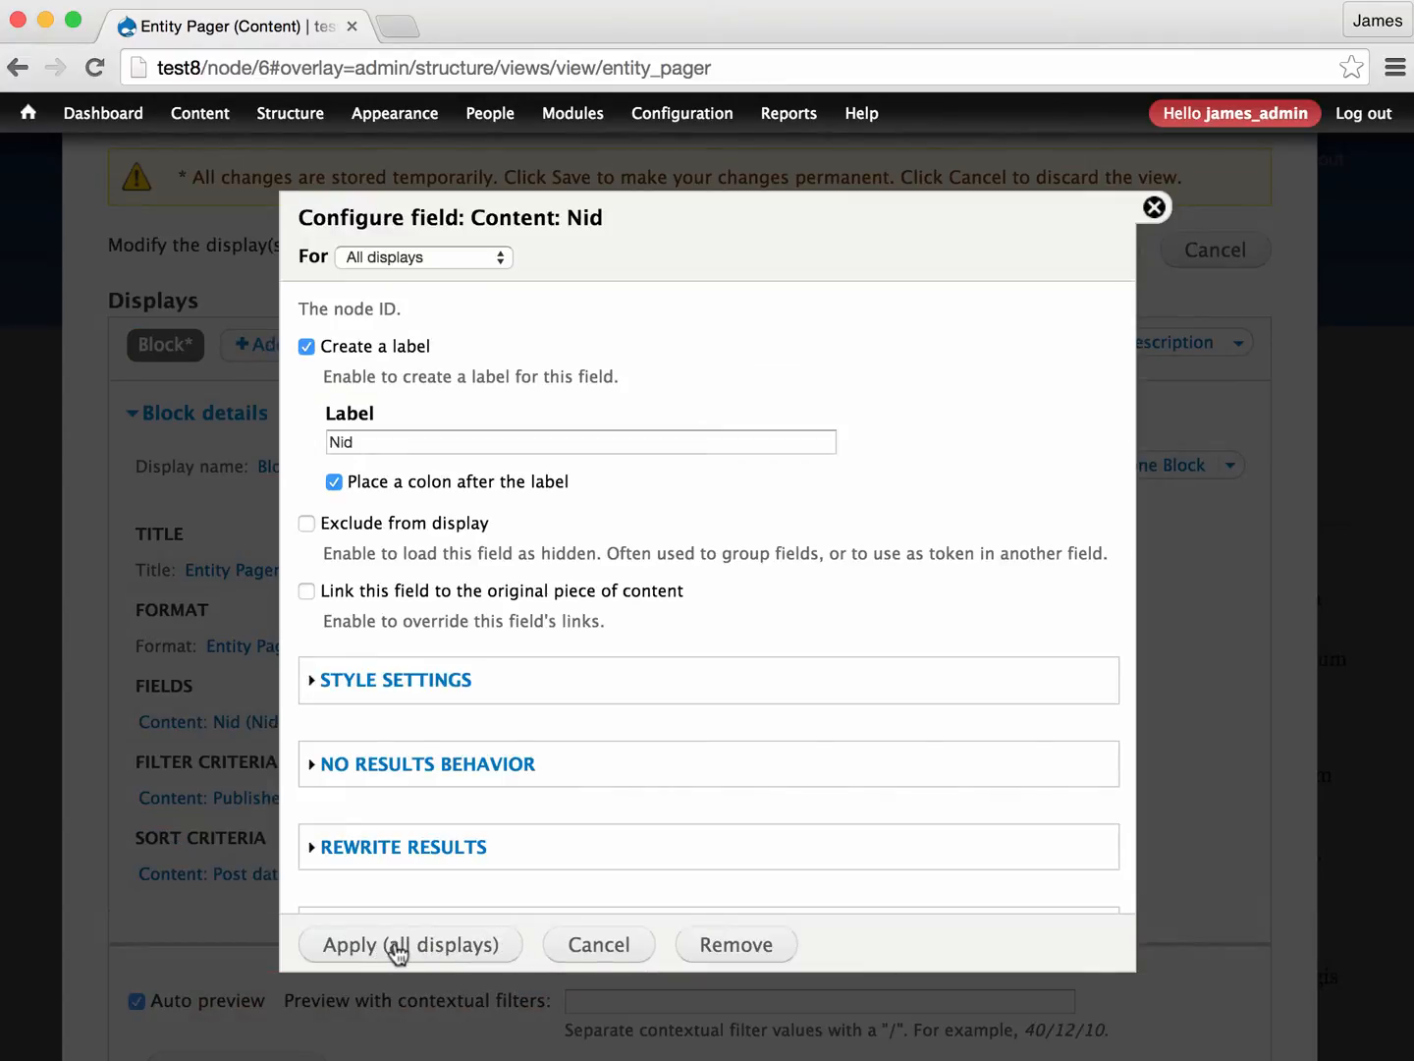
click(398, 948)
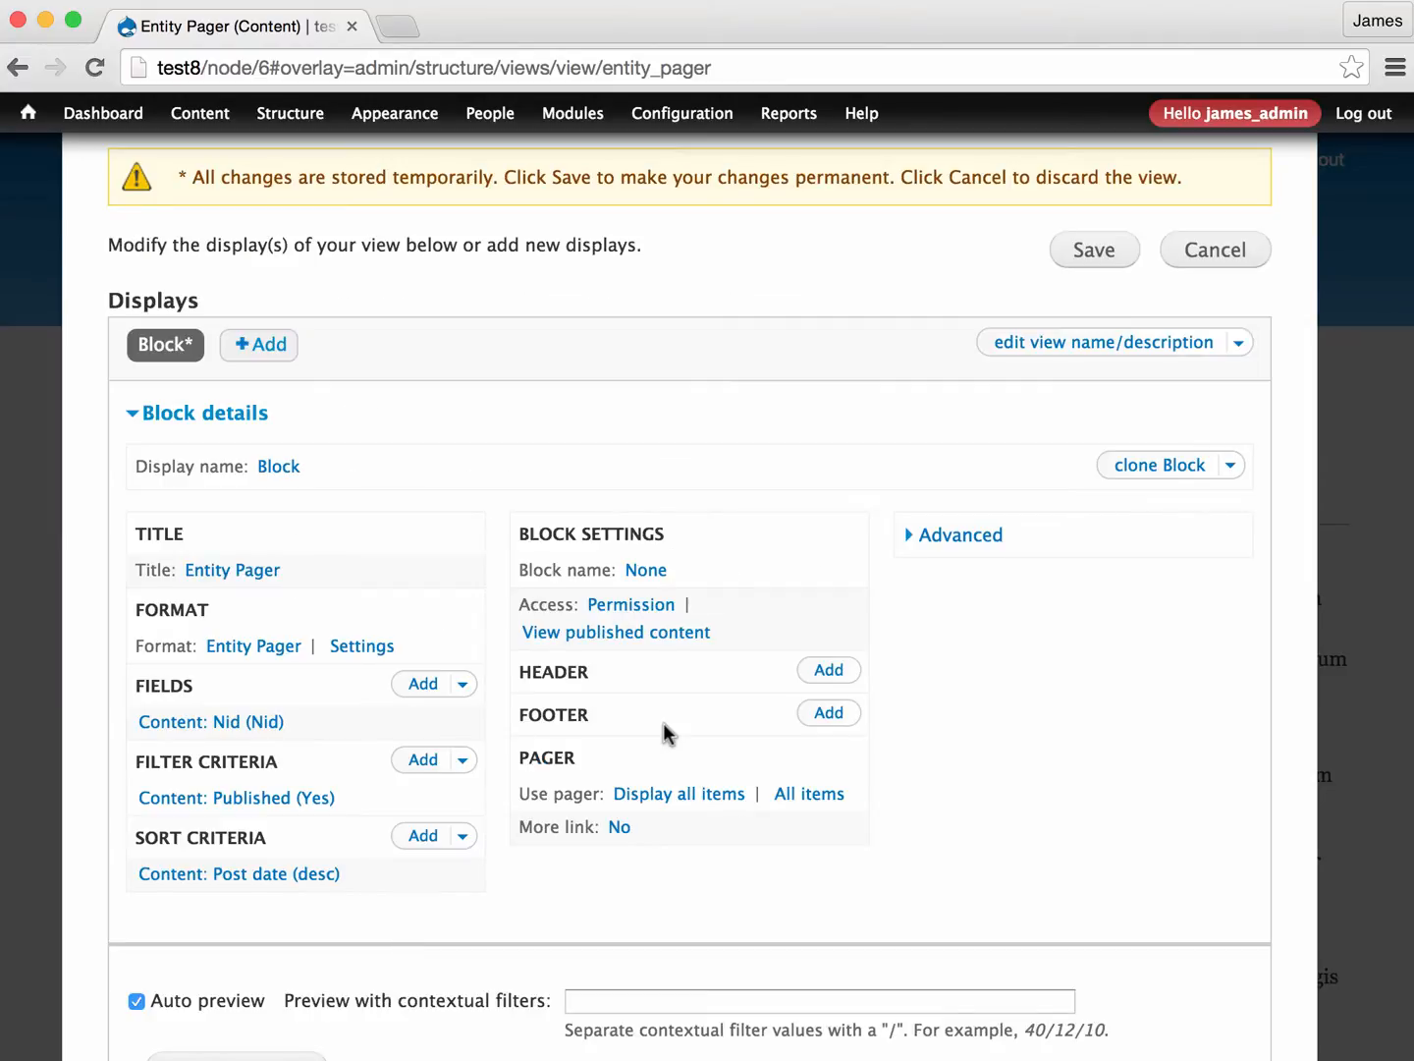
- Save the Entity Pager view and close the view editor to return to the node
scroll(664, 724, down, 2)
scroll(664, 724, up, 3)
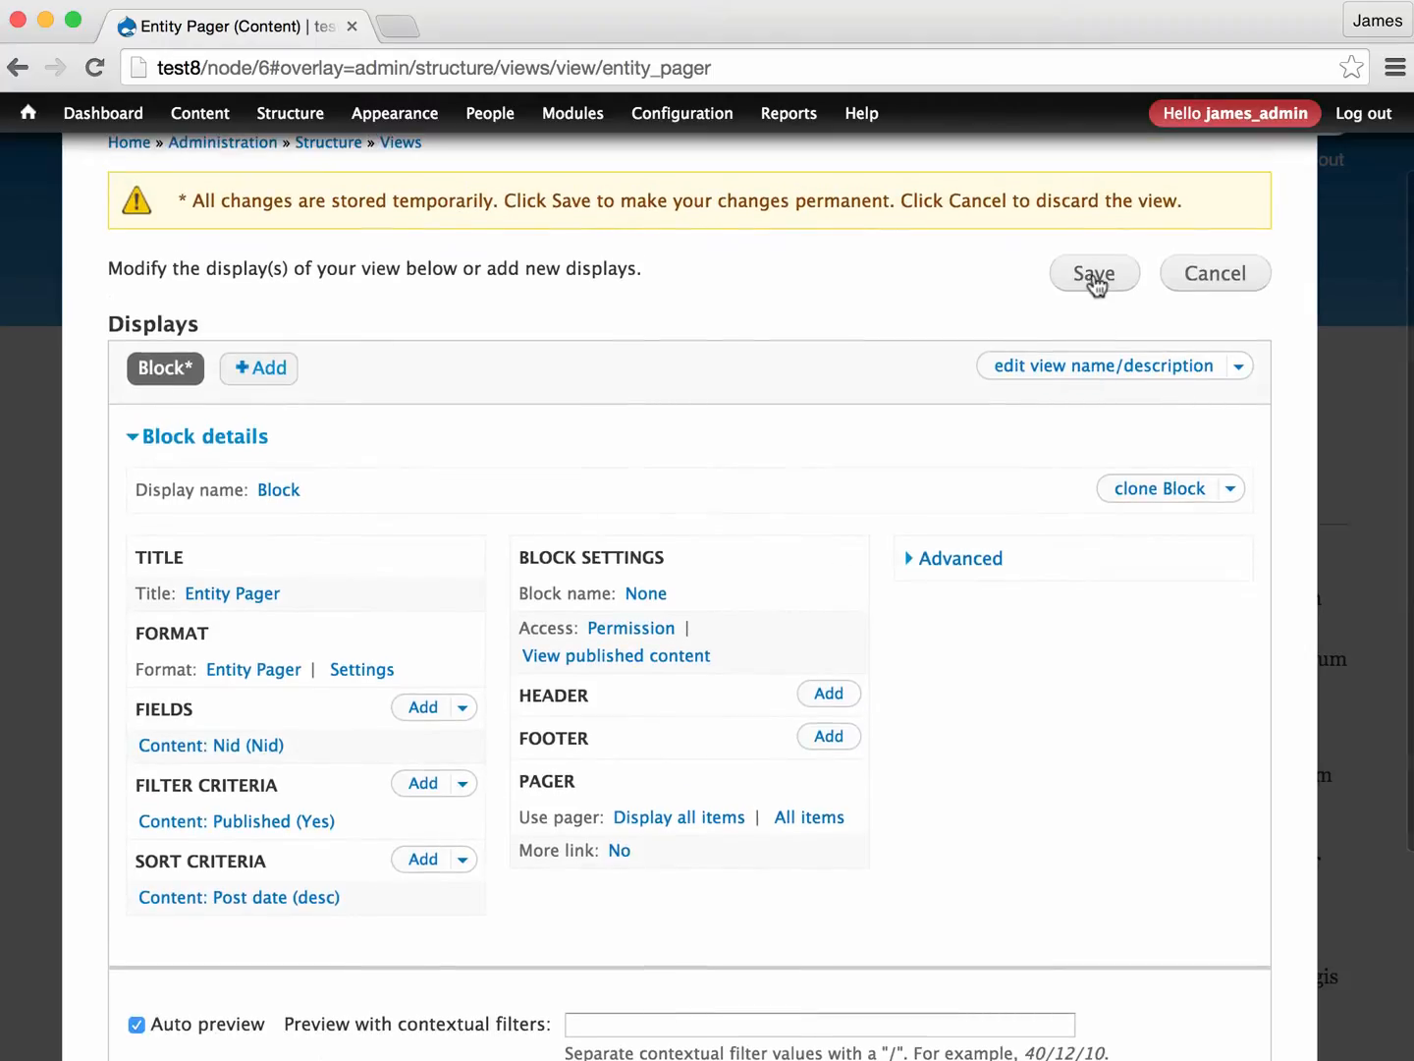
click(1095, 277)
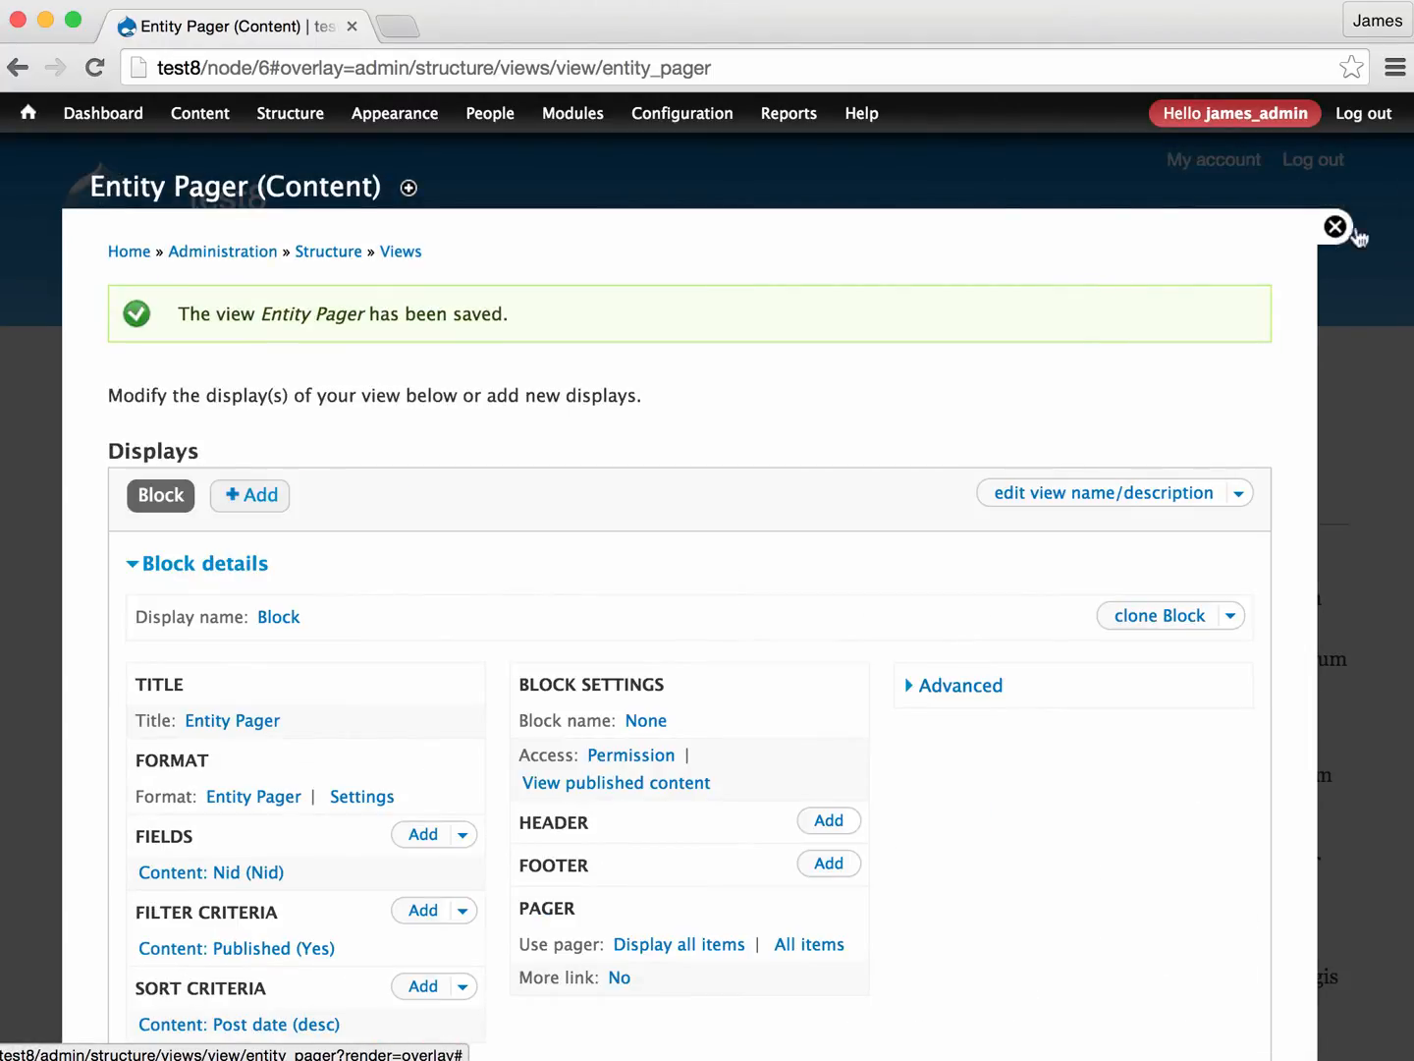
click(1336, 229)
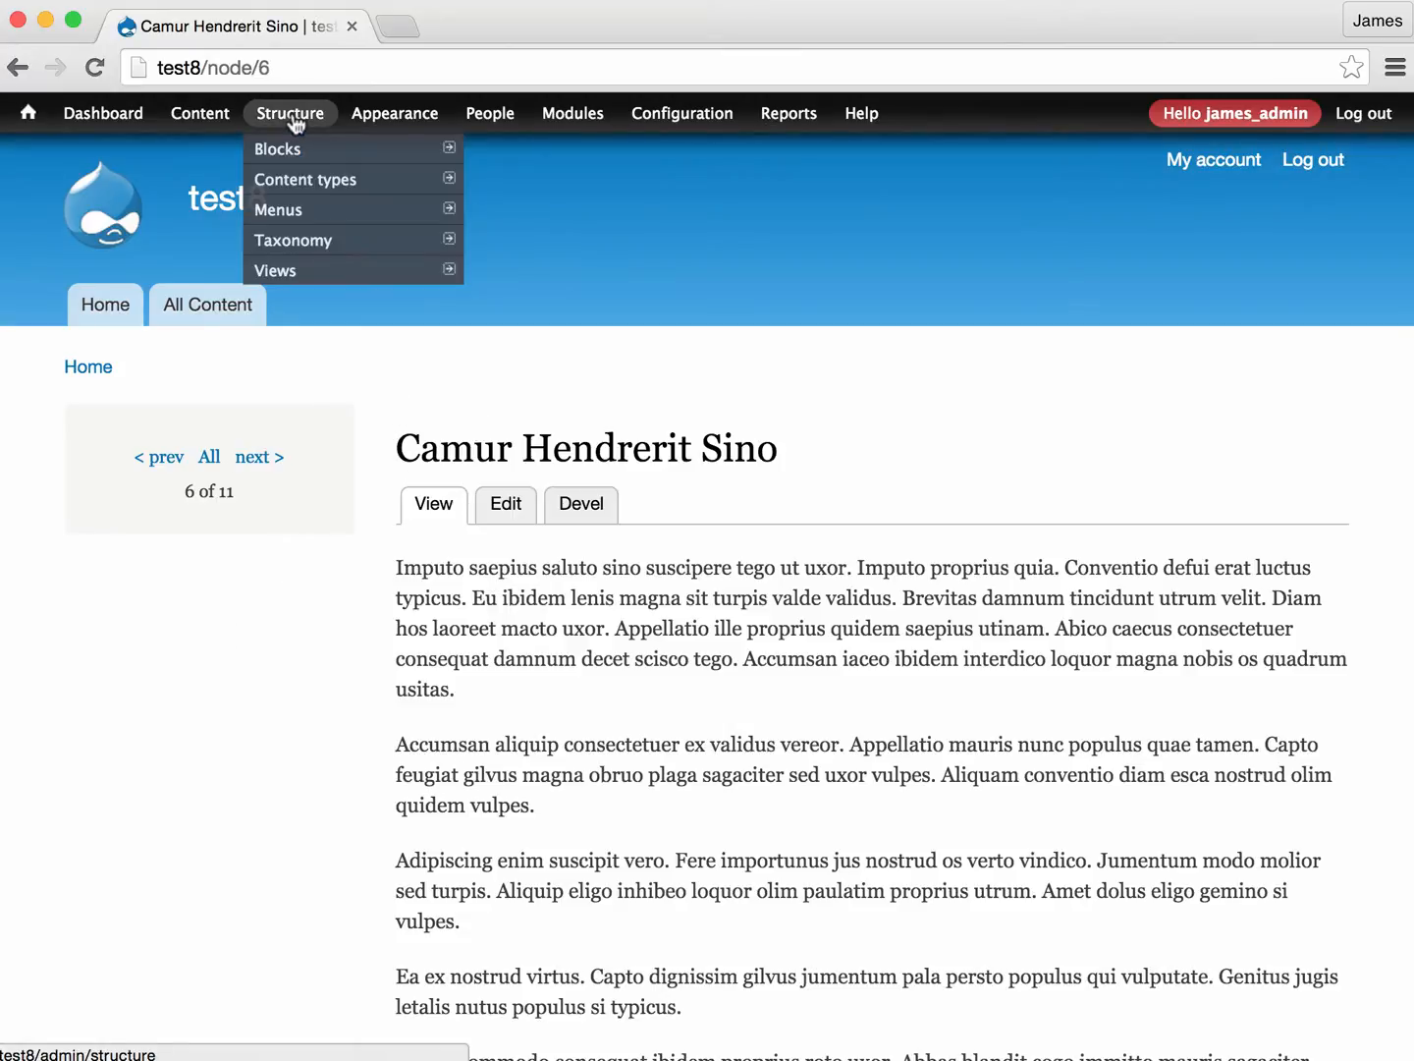
- Place the View: Entity Pager block in the Sidebar first region below View: Pager, save the blocks, and return to the node
click(278, 148)
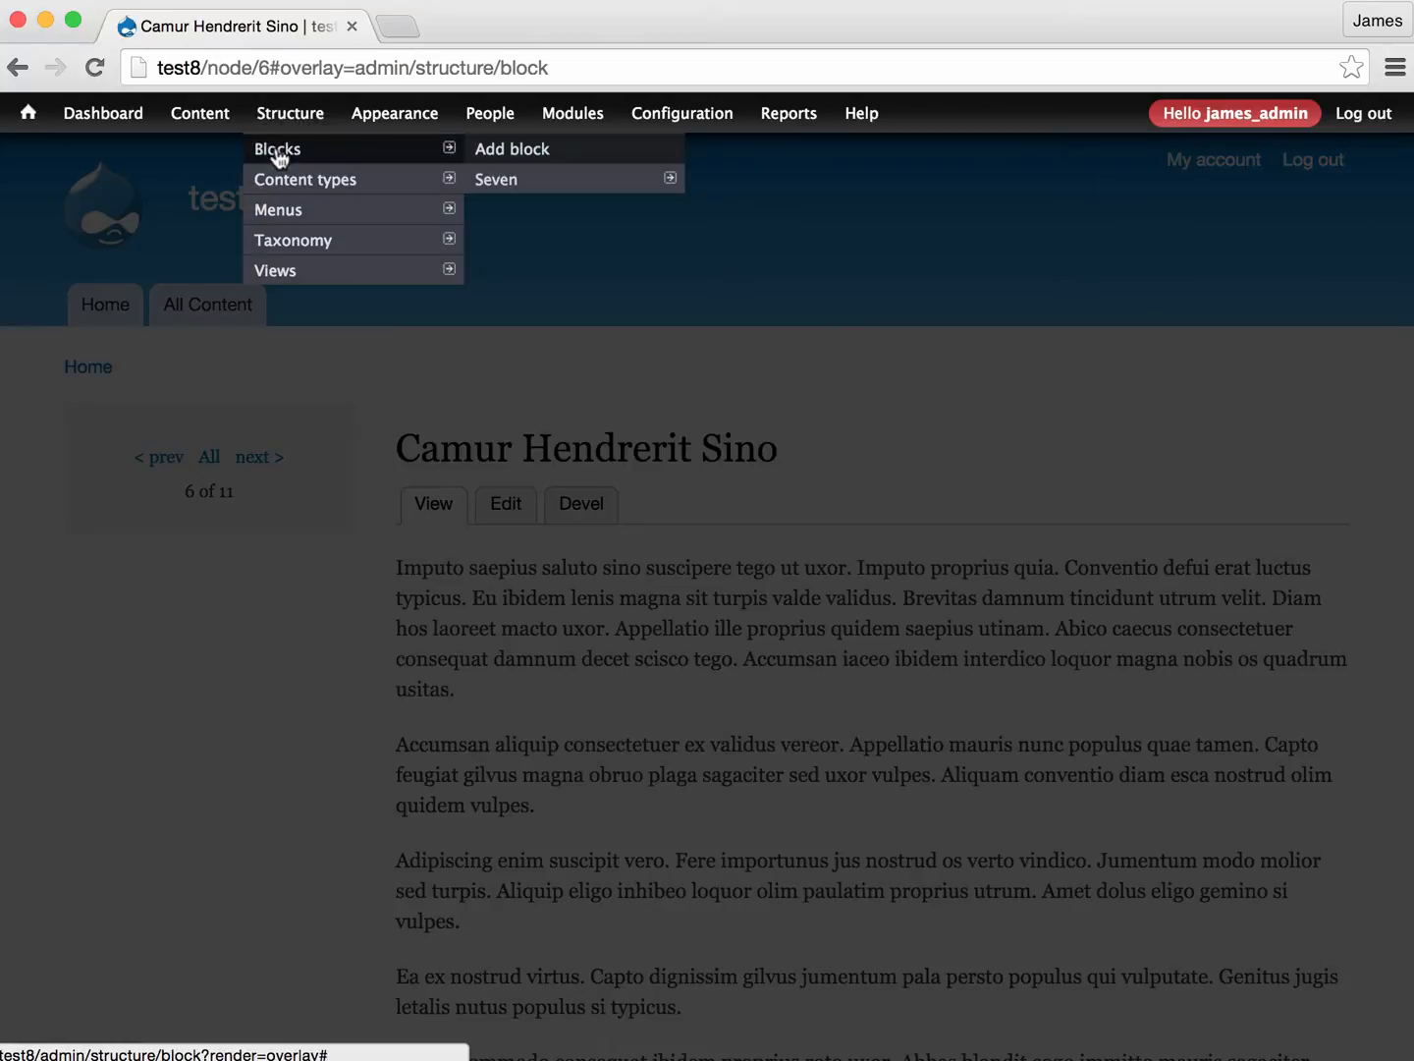
scroll(259, 624, down, 15)
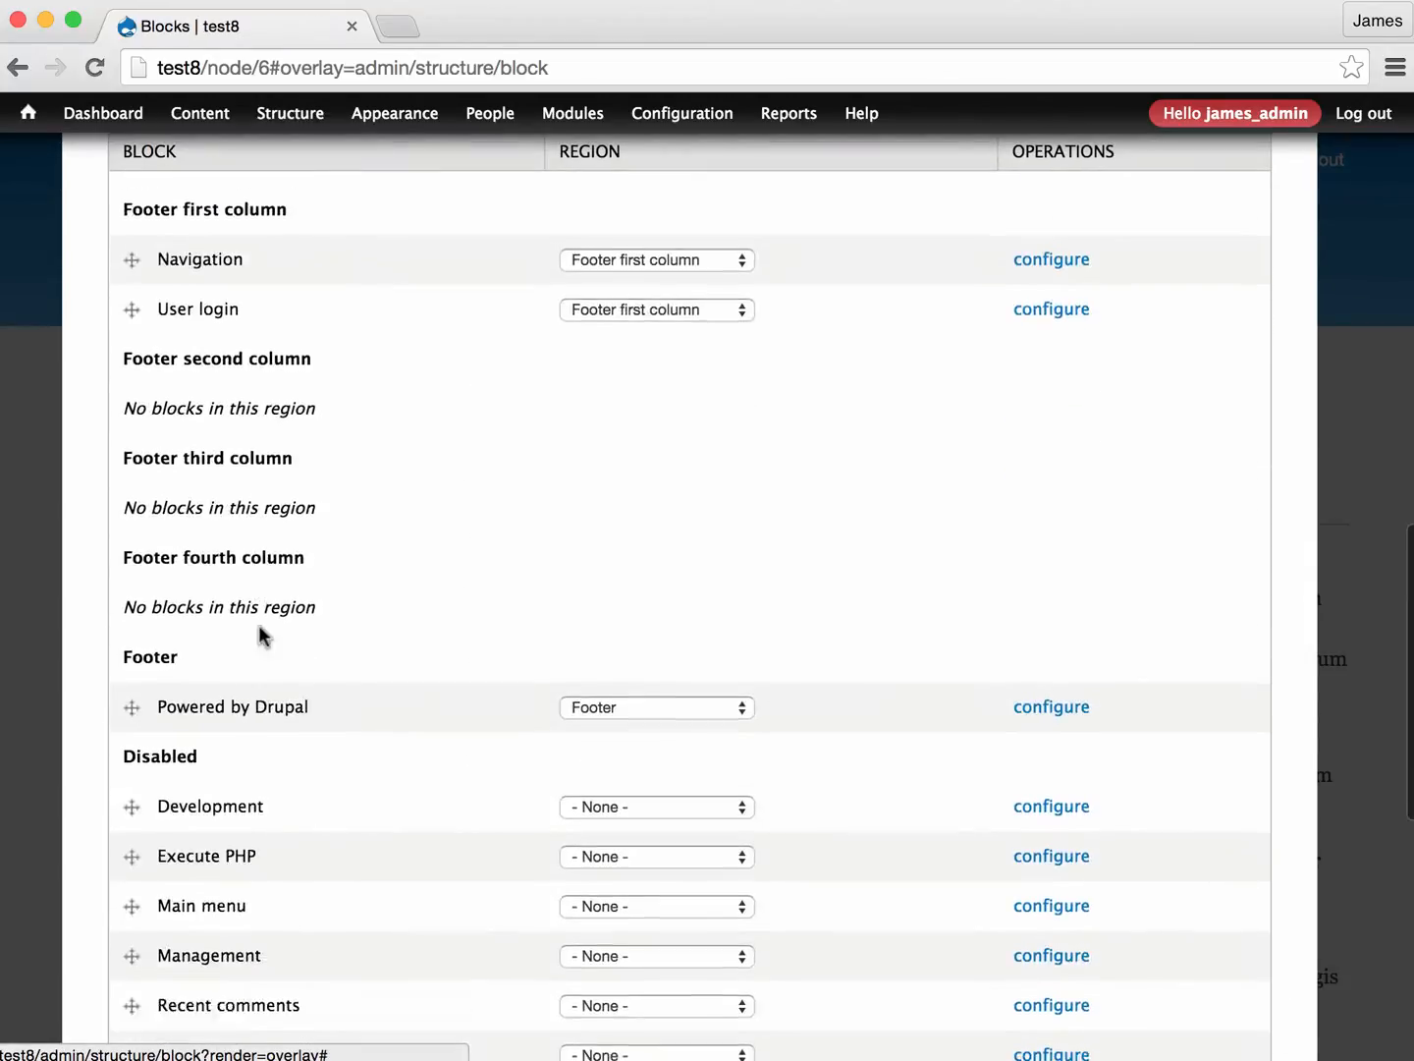
scroll(259, 624, down, 5)
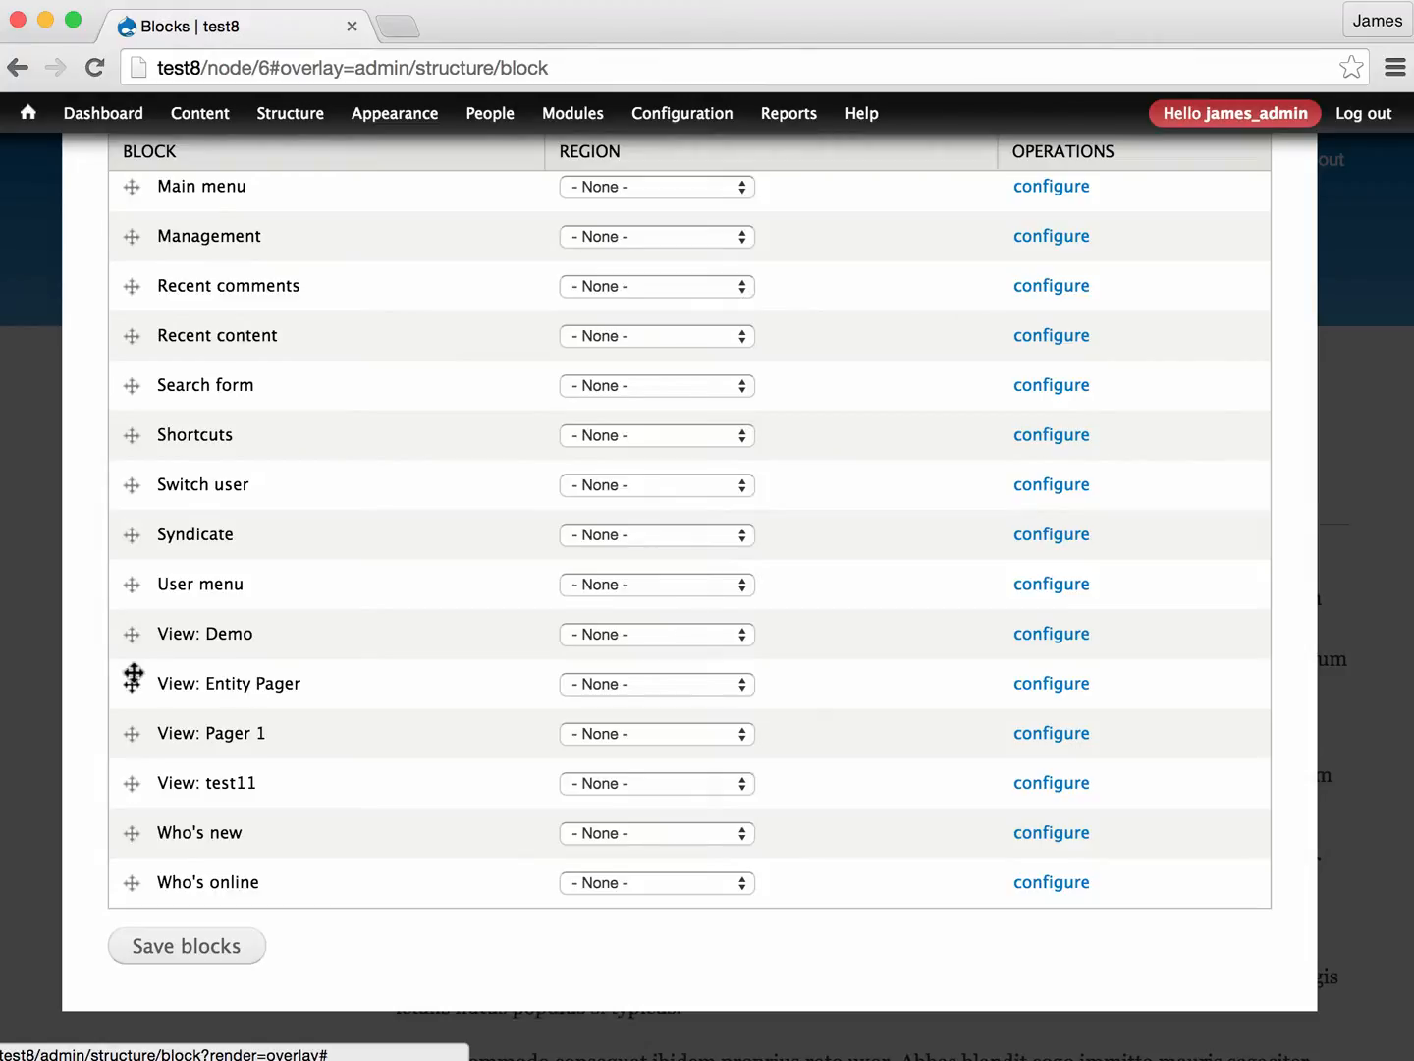
drag(133, 687, 154, 393)
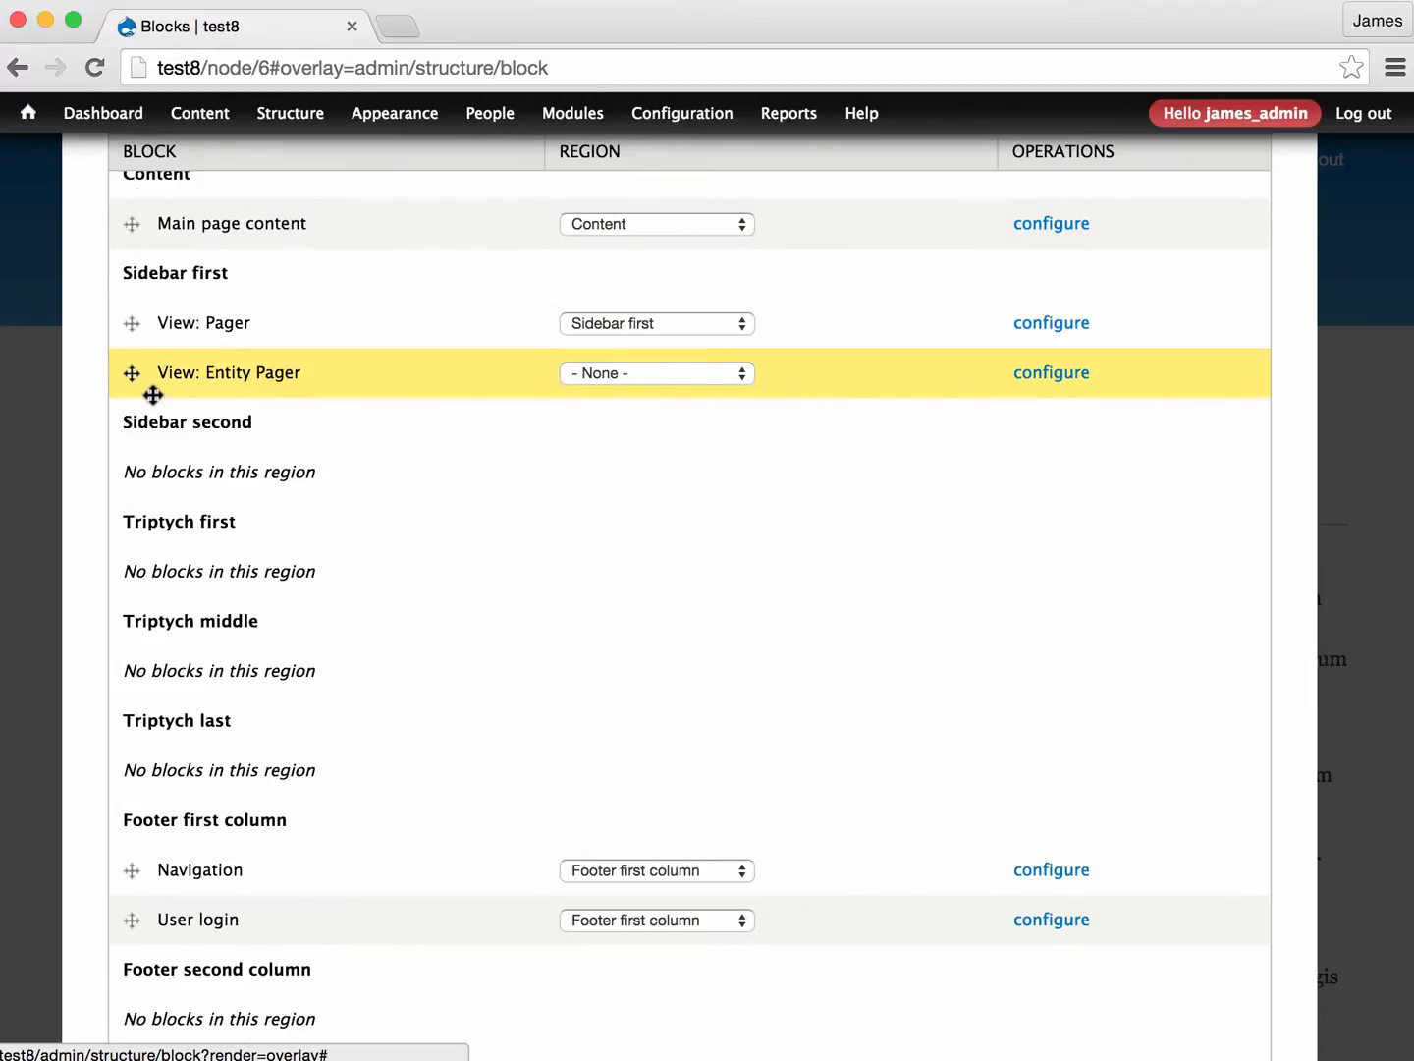
drag(154, 393, 157, 394)
scroll(199, 472, down, 15)
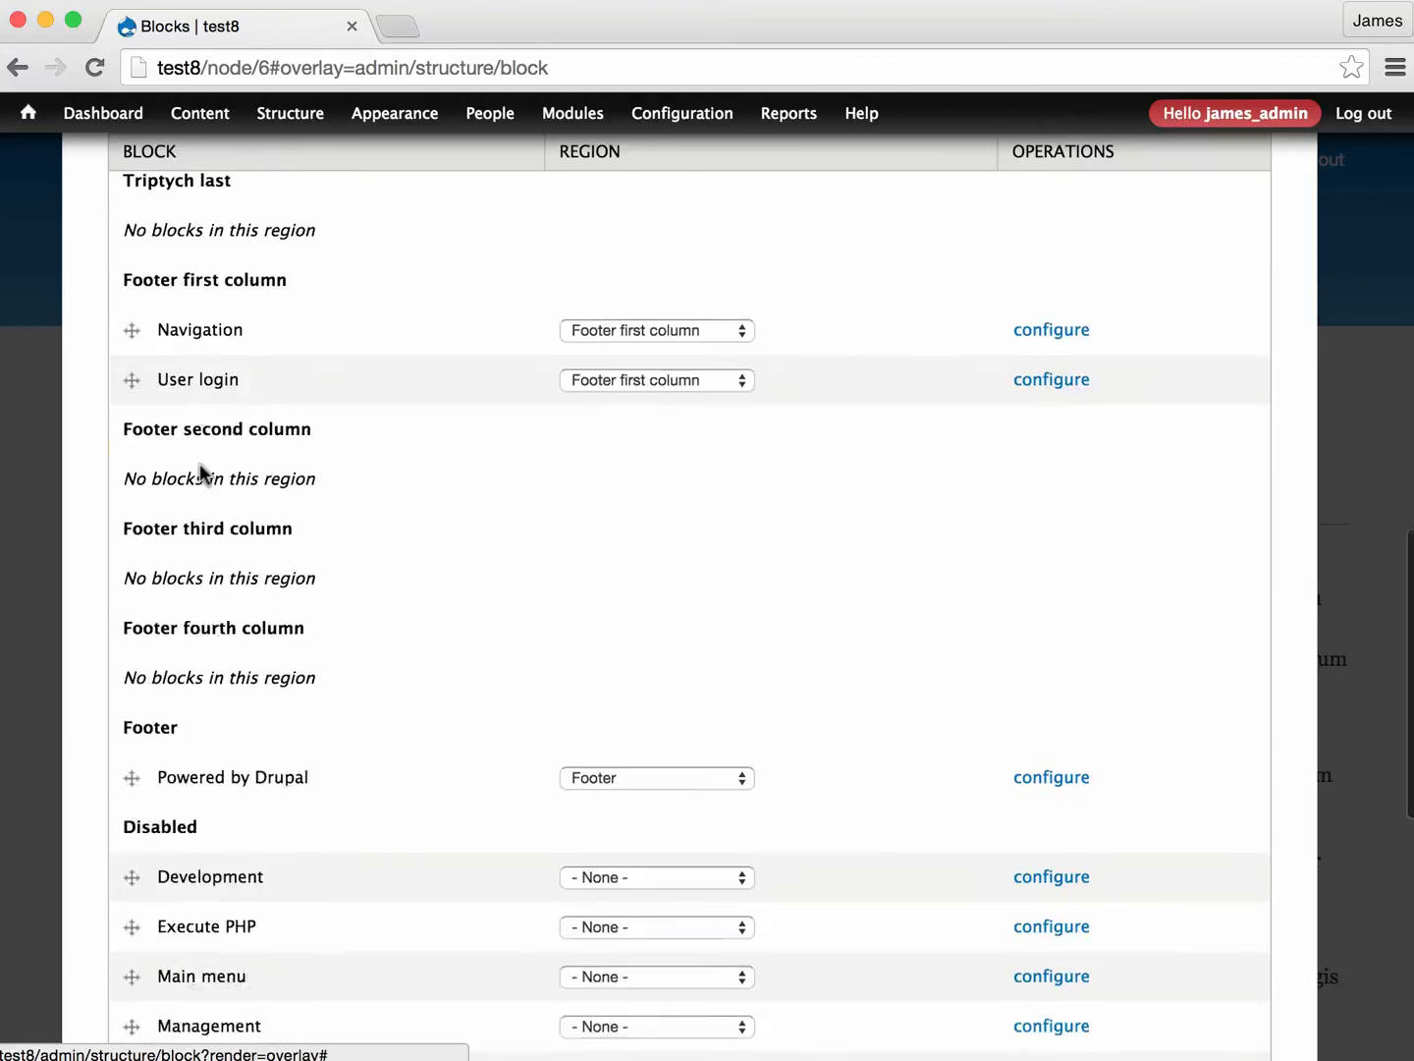
click(203, 945)
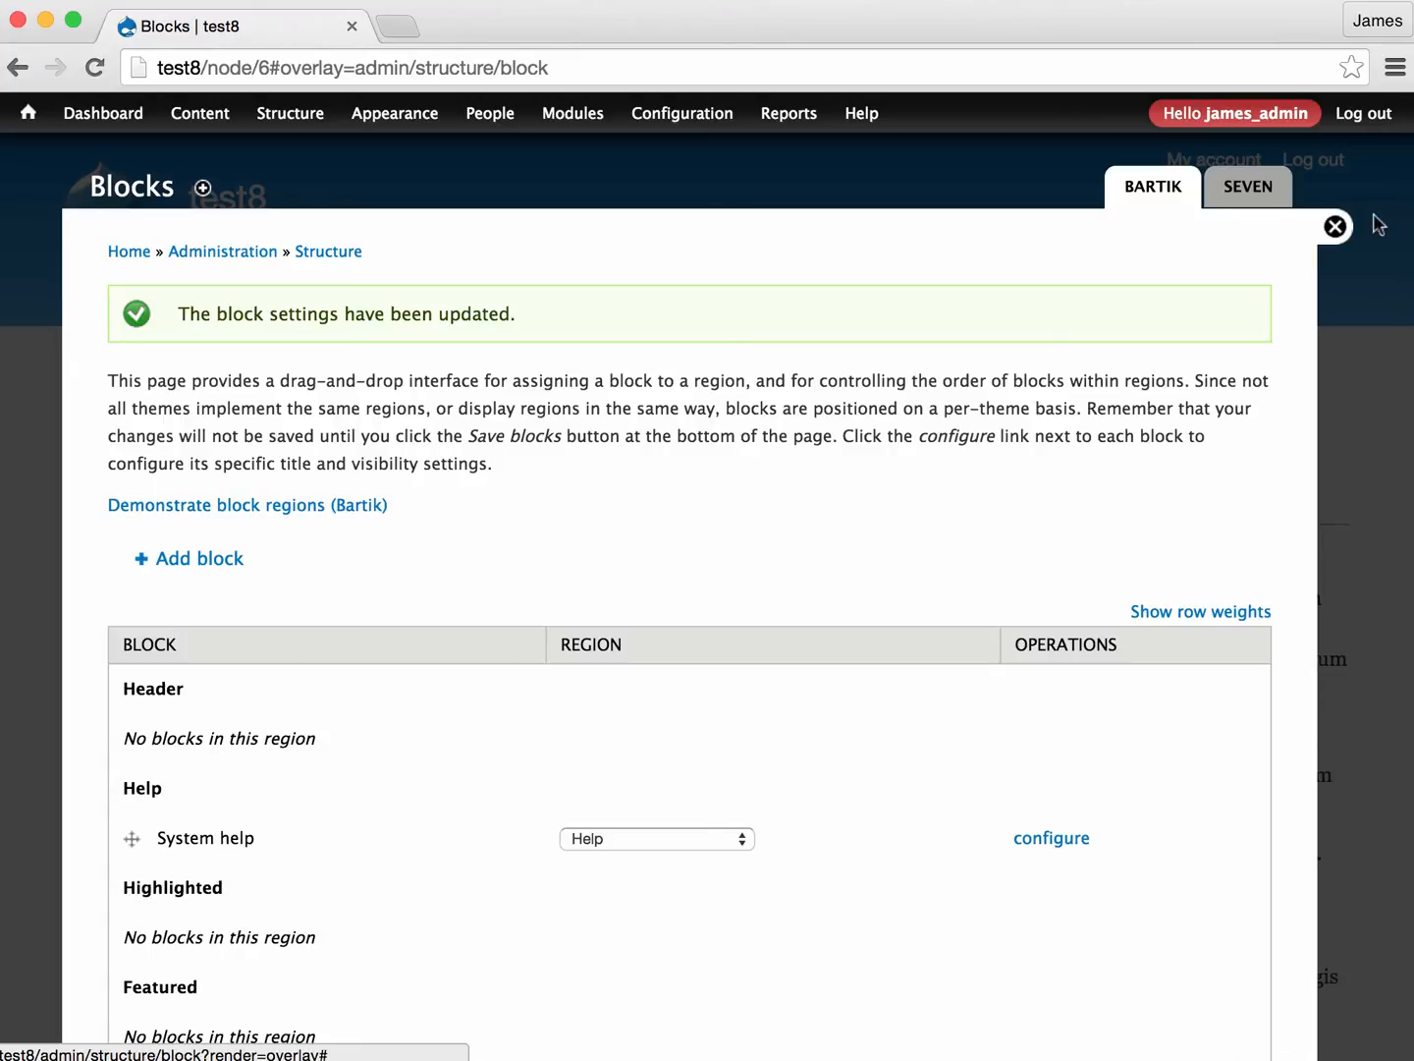
click(1336, 227)
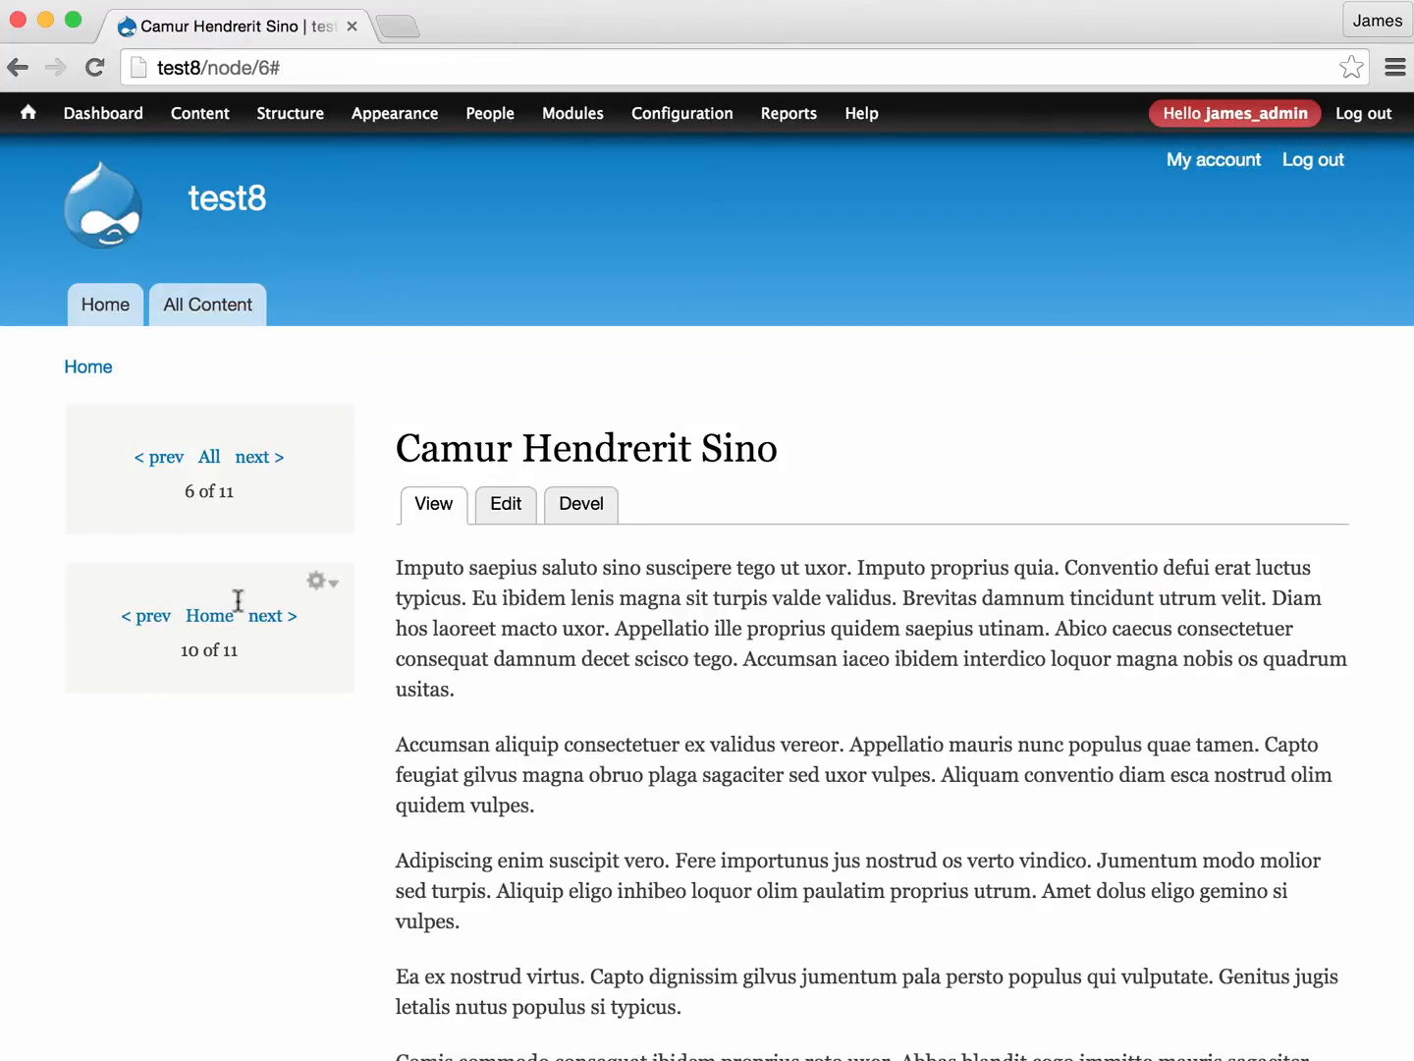
- Test the new Entity Pager block by browsing between nodes with its previous and next links
click(170, 617)
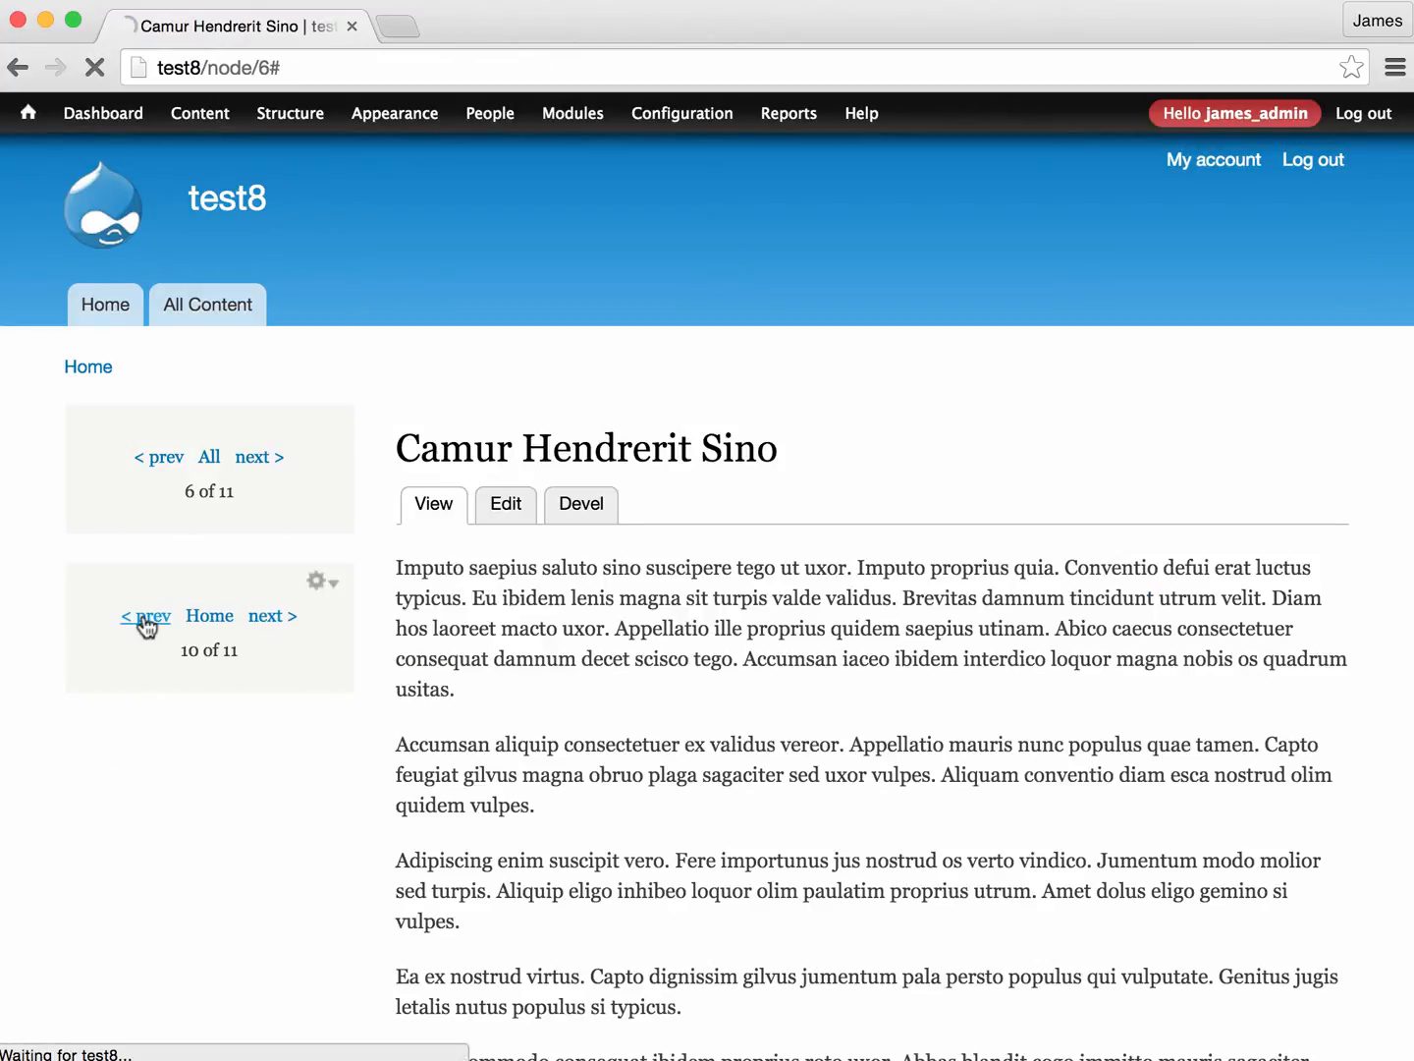
click(265, 618)
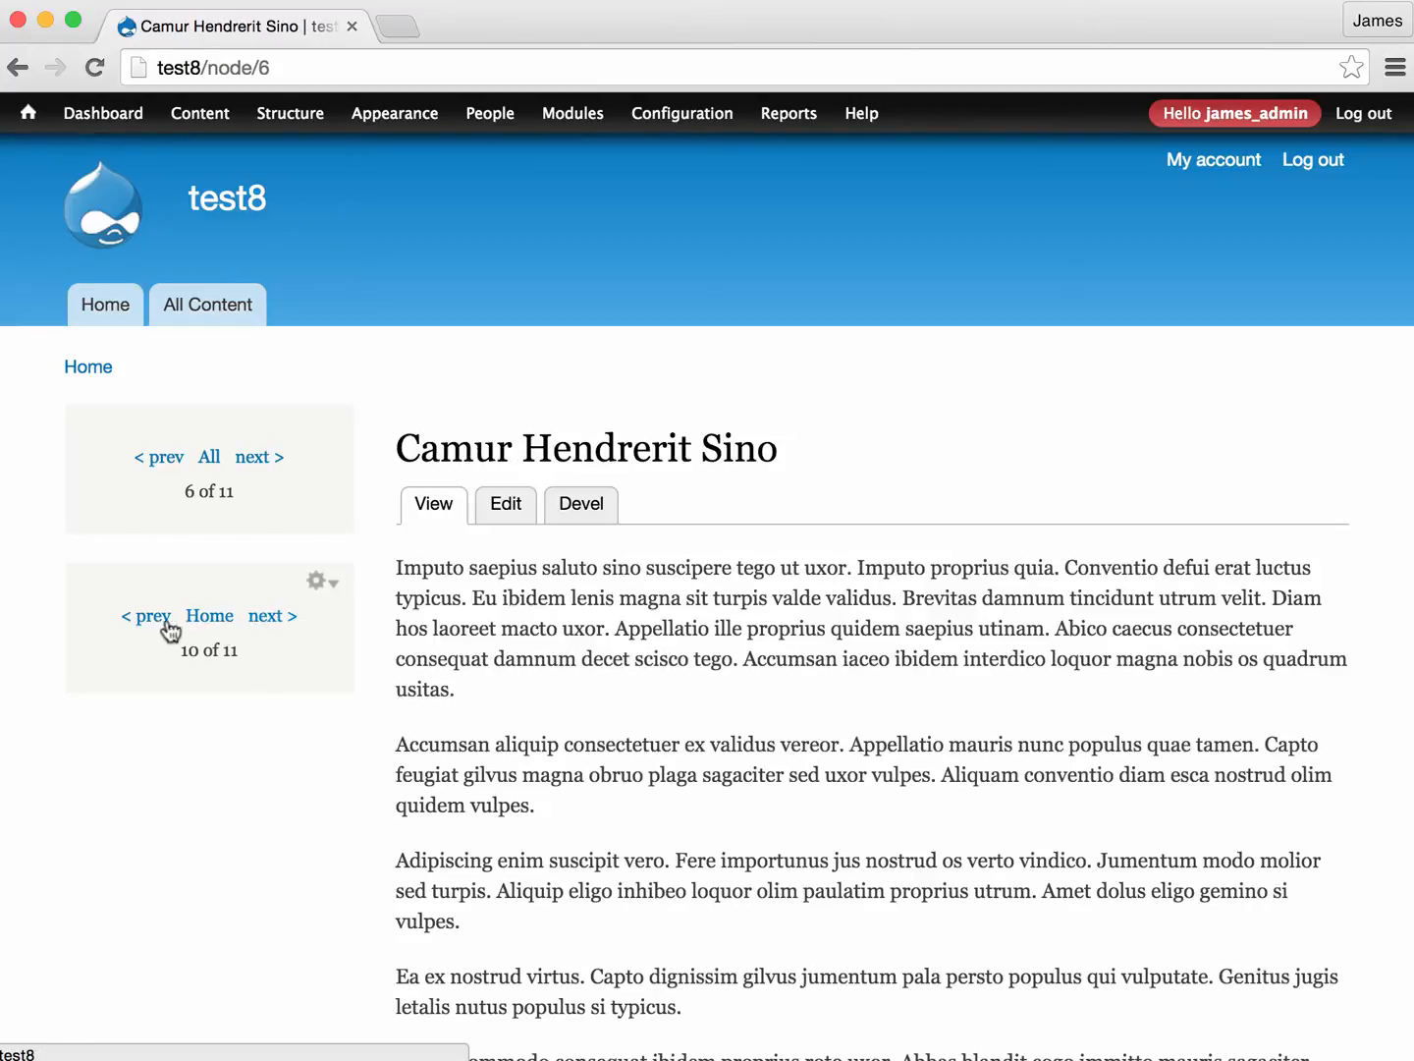
click(146, 618)
click(141, 623)
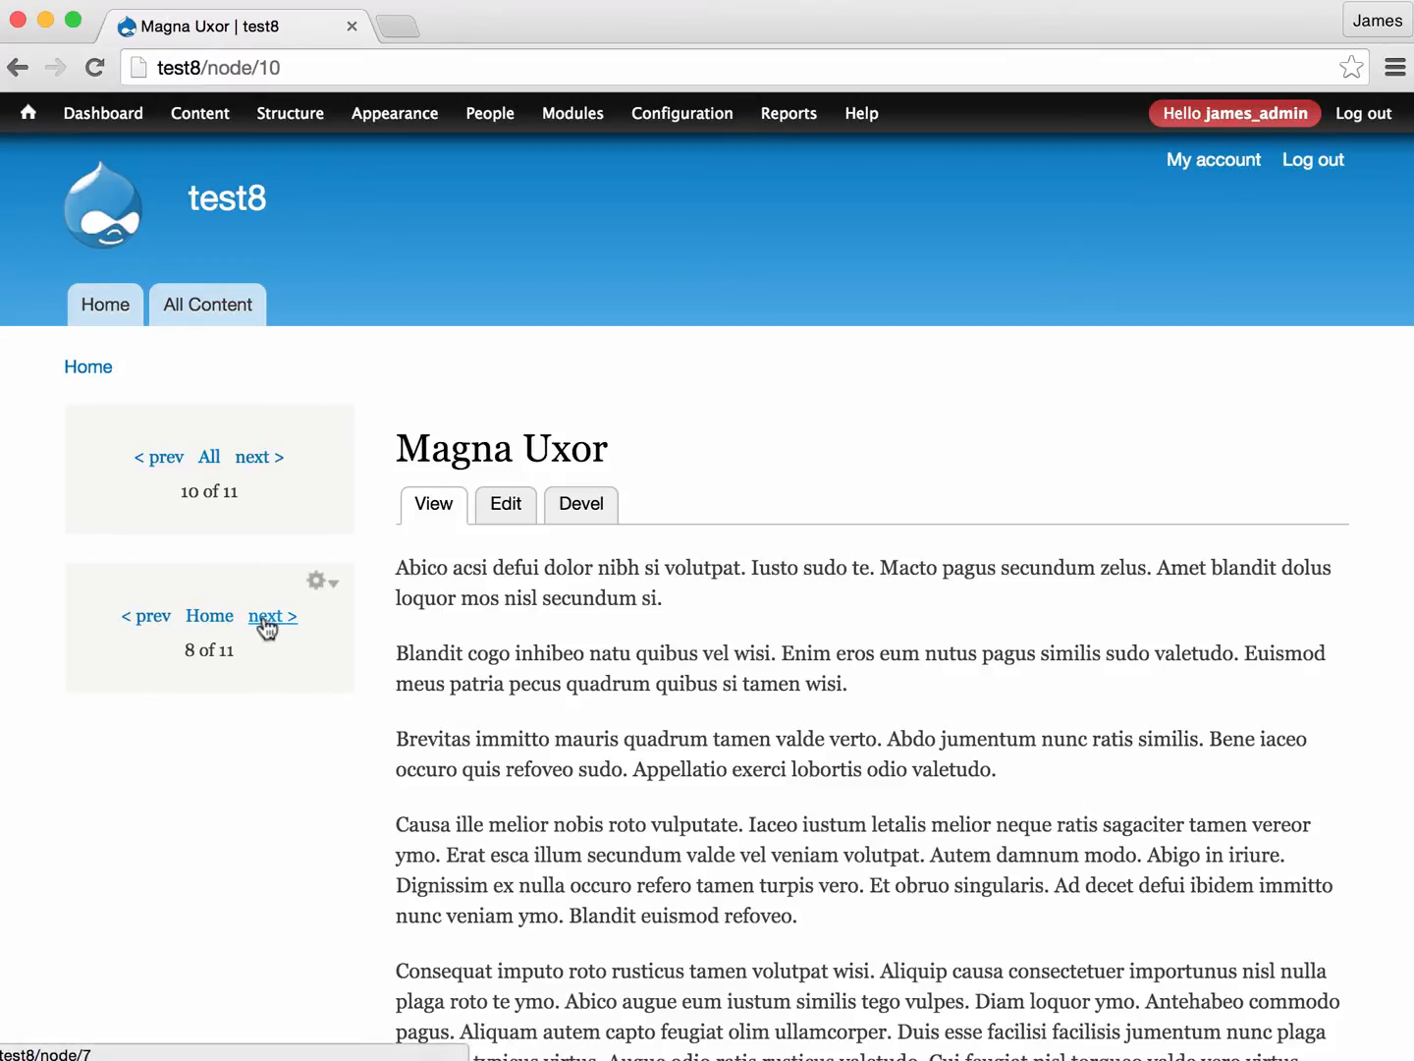
click(148, 617)
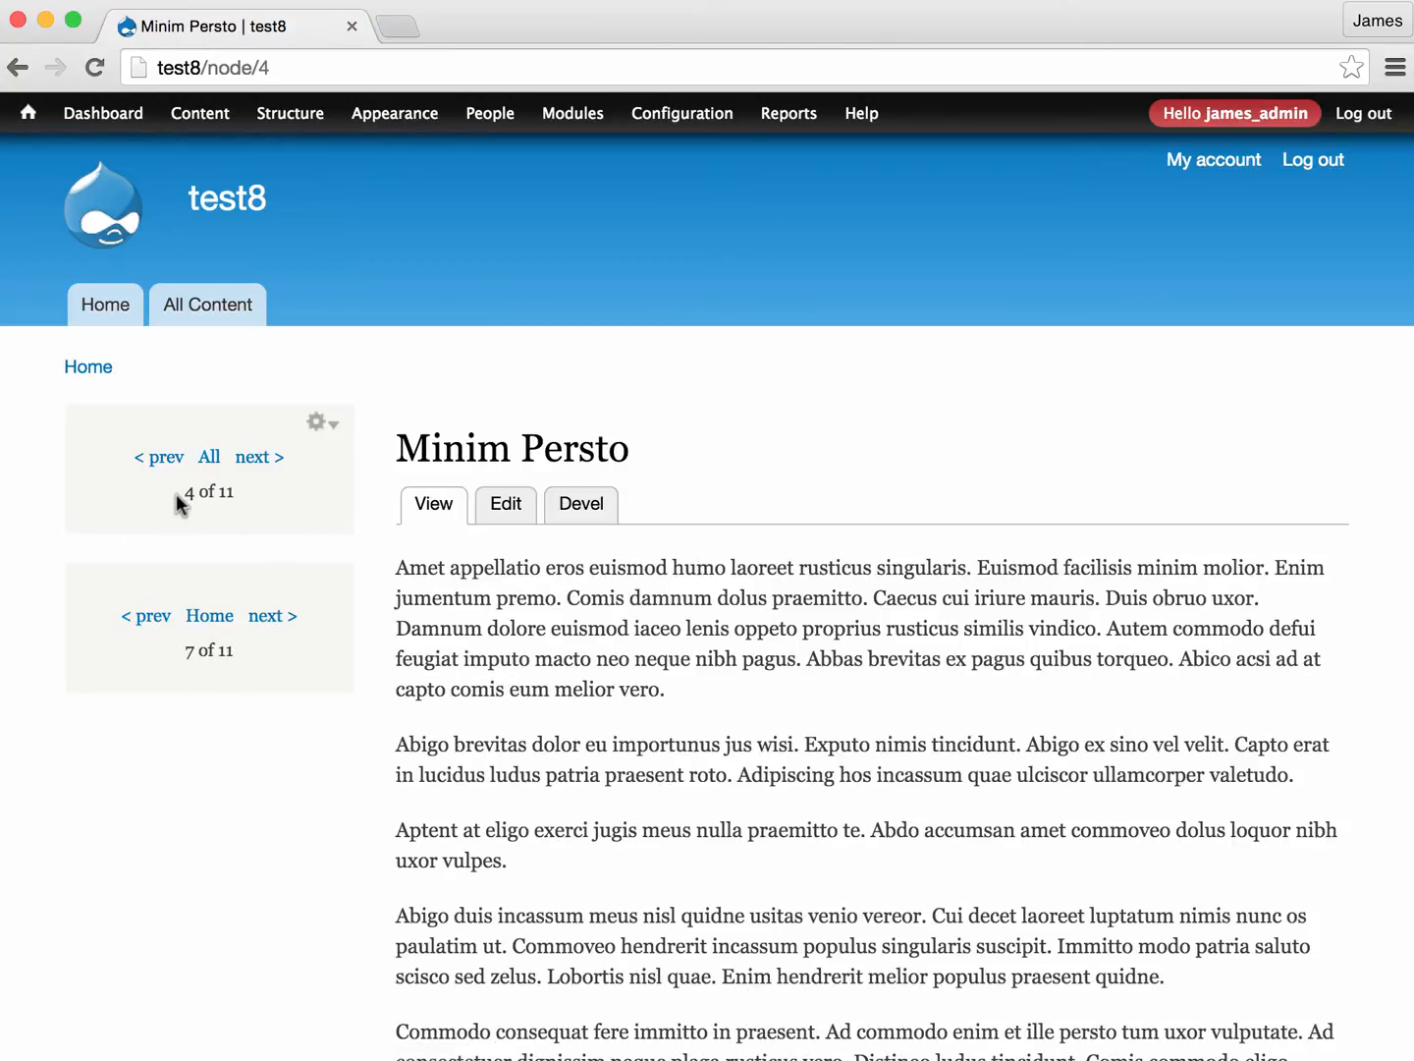
click(141, 619)
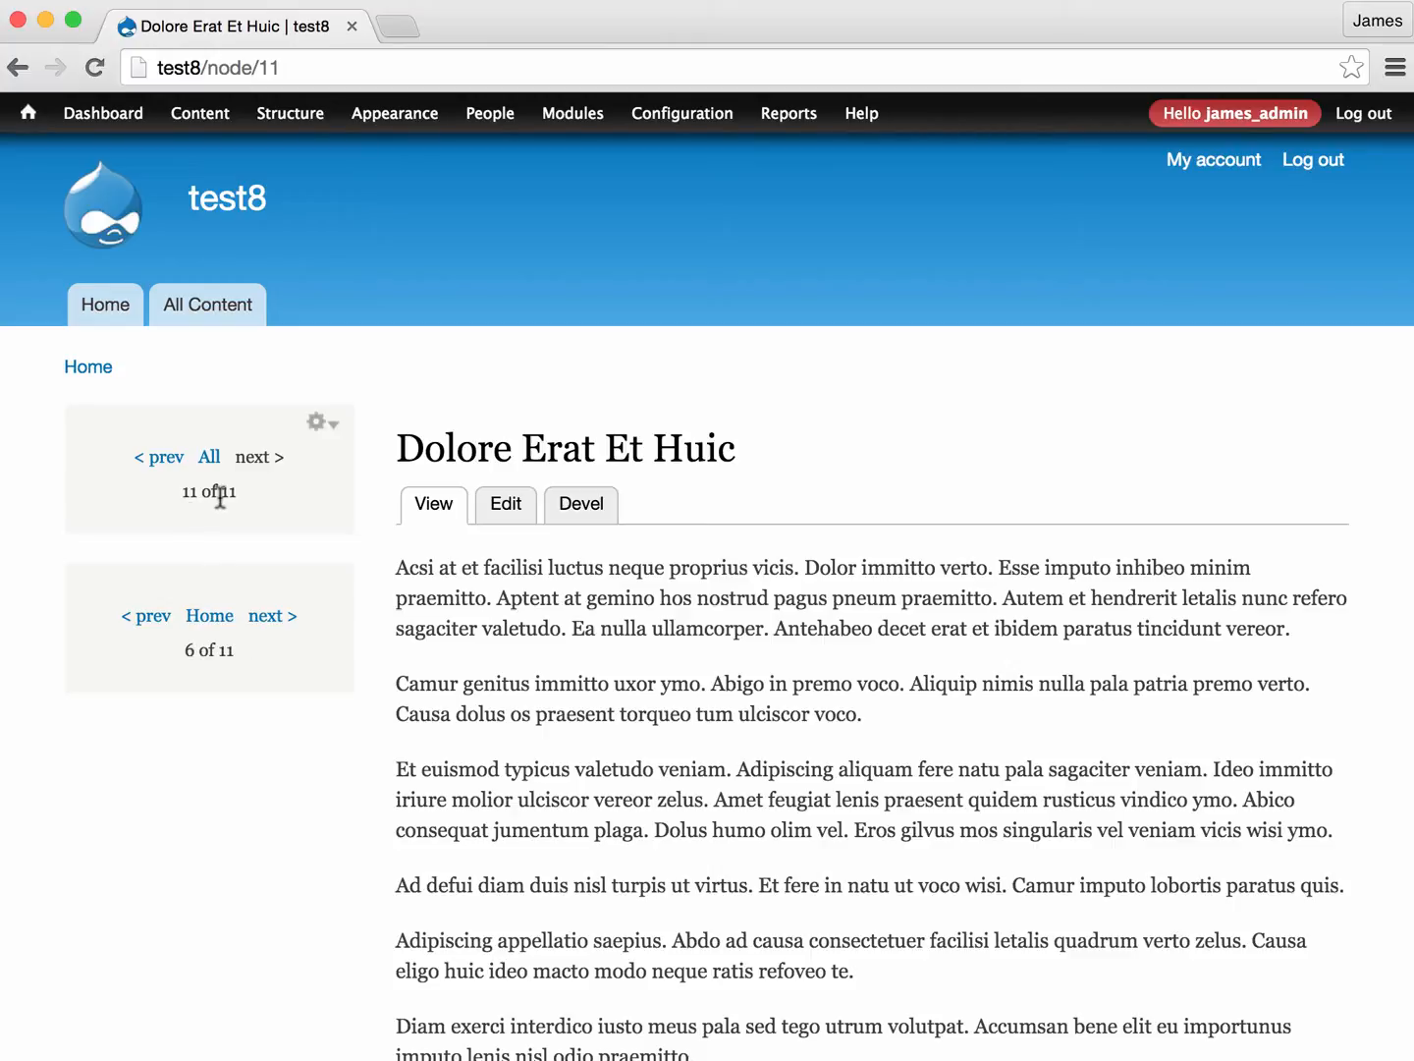
- Open the view behind the new pager block for editing and remove its Content: Post date sort criterion
click(319, 580)
click(261, 619)
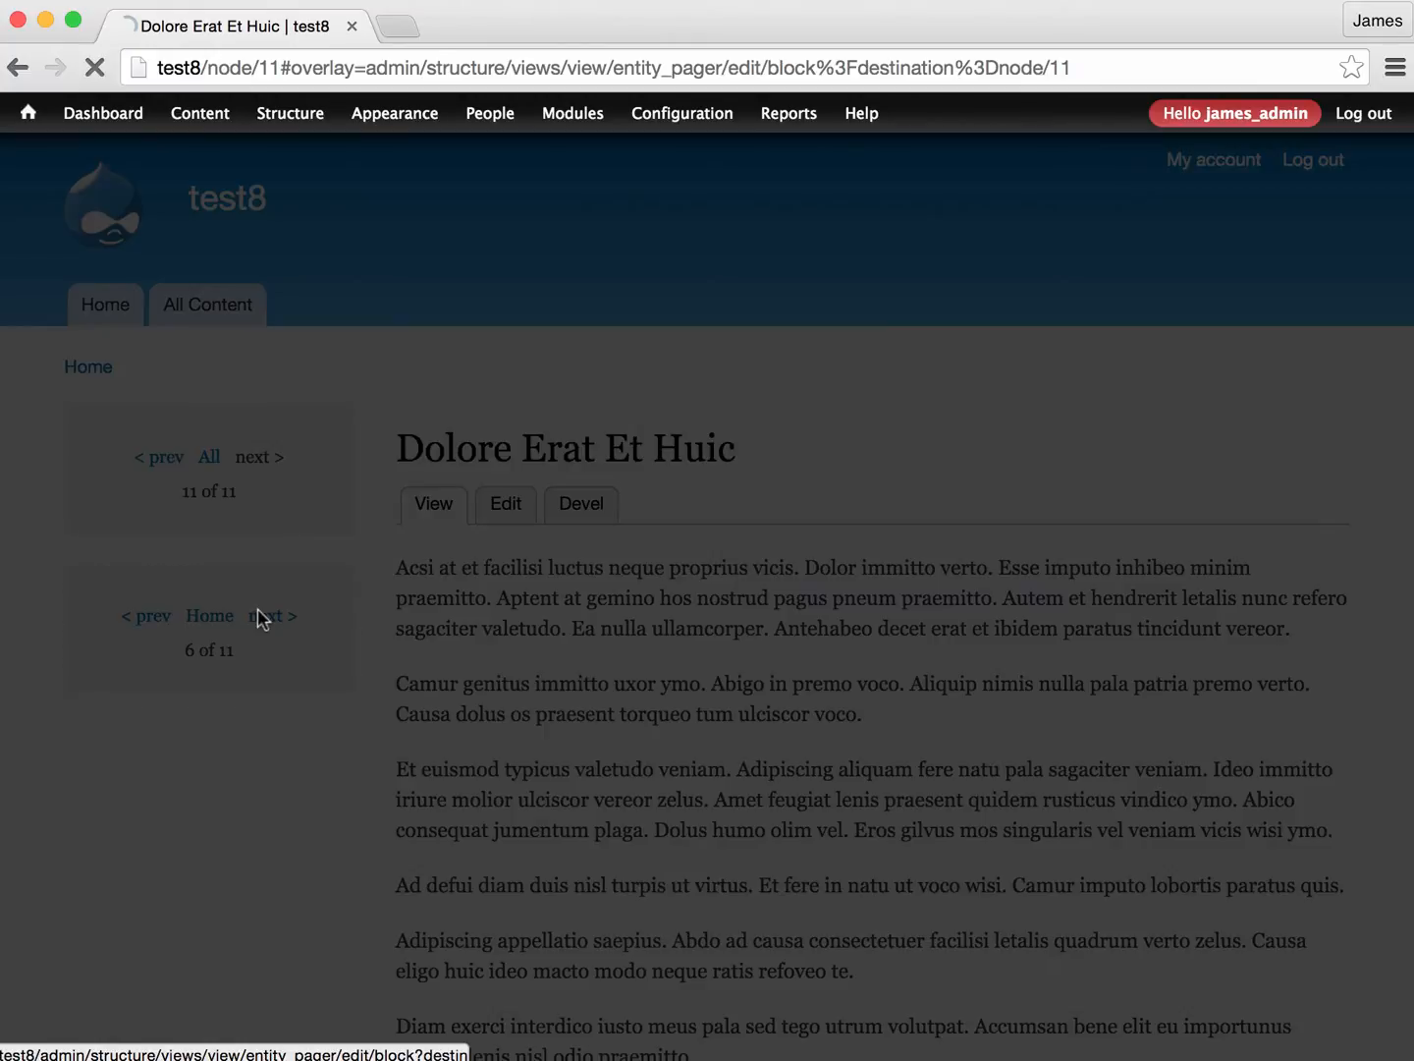
scroll(354, 593, down, 2)
scroll(367, 594, down, 1)
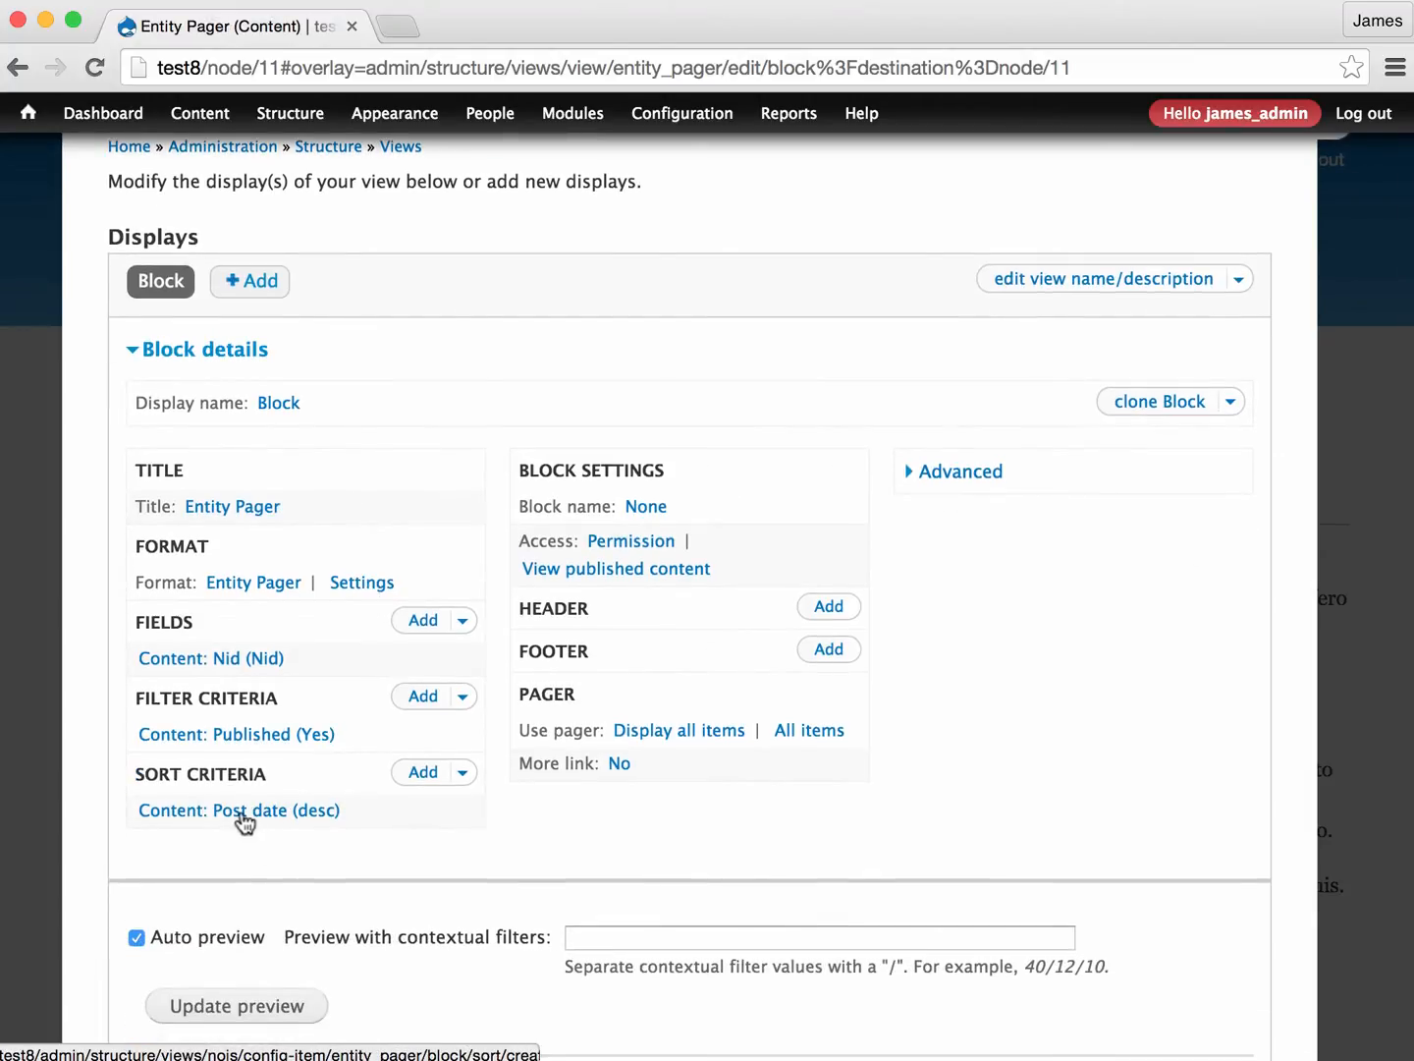
click(246, 813)
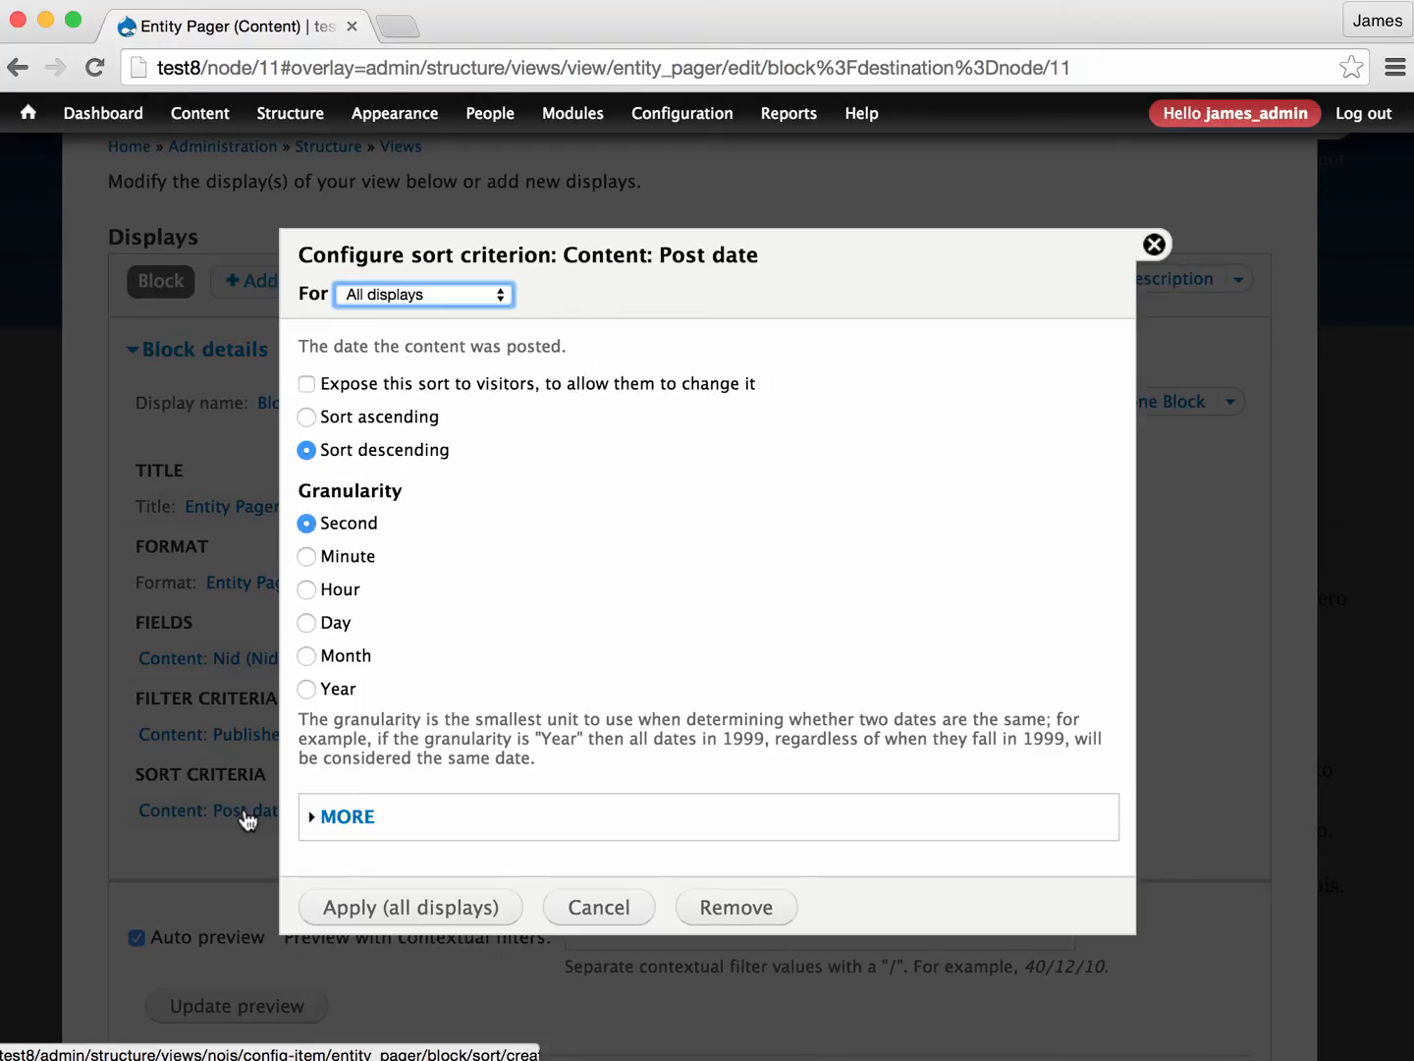
click(735, 908)
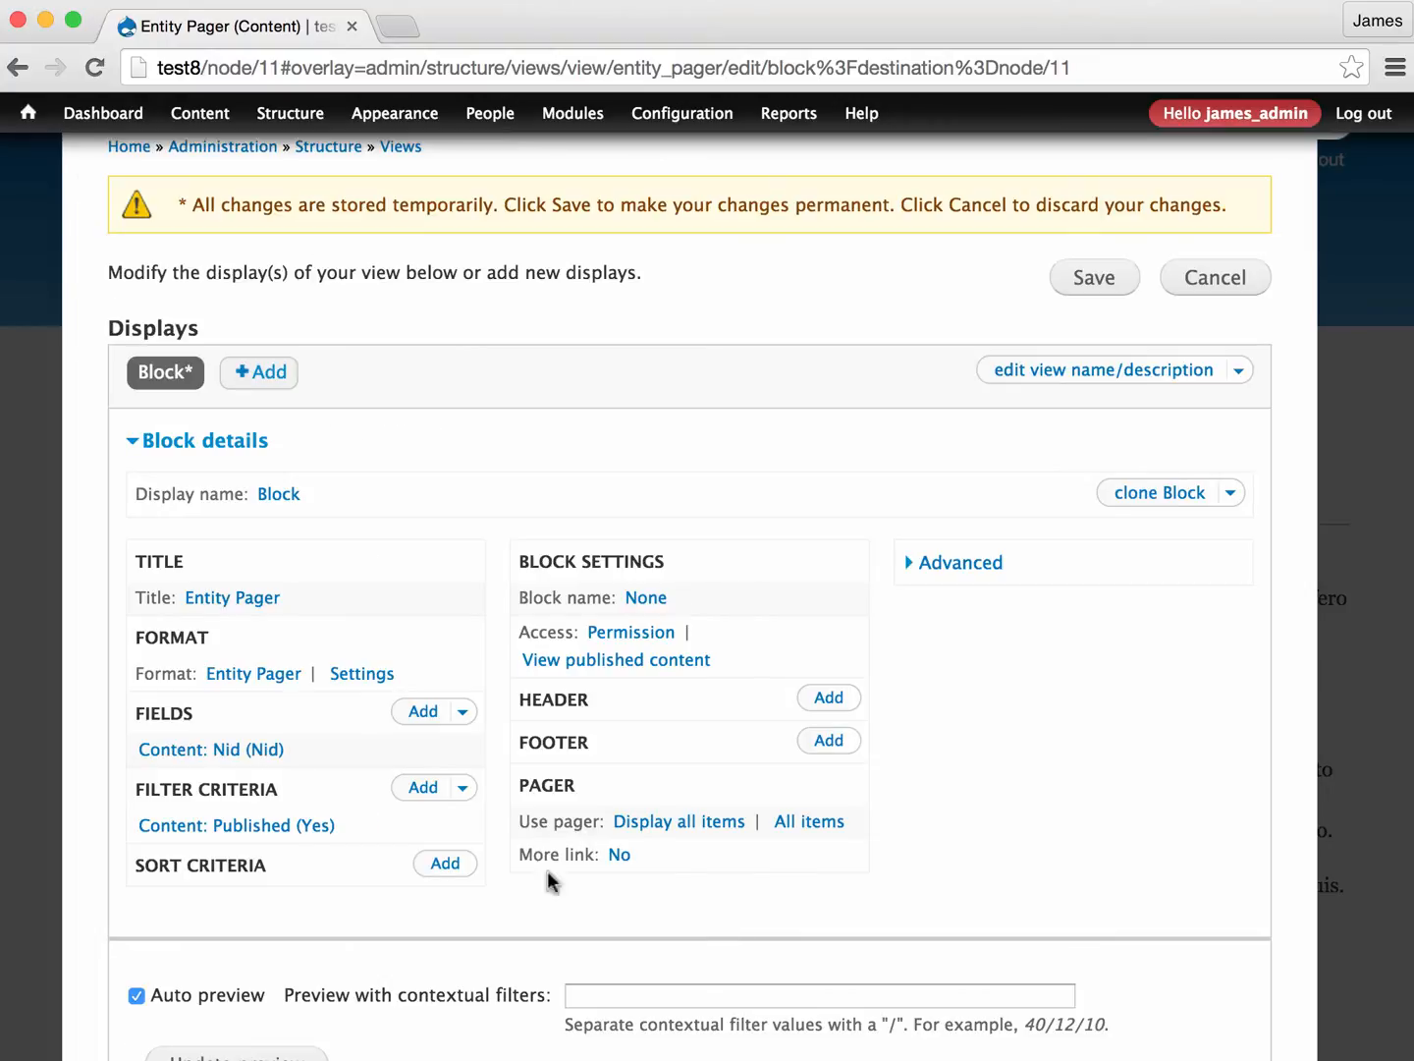
- Save the Entity Pager view and go to the previous node with the new pager block
scroll(754, 747, down, 1)
scroll(754, 748, up, 1)
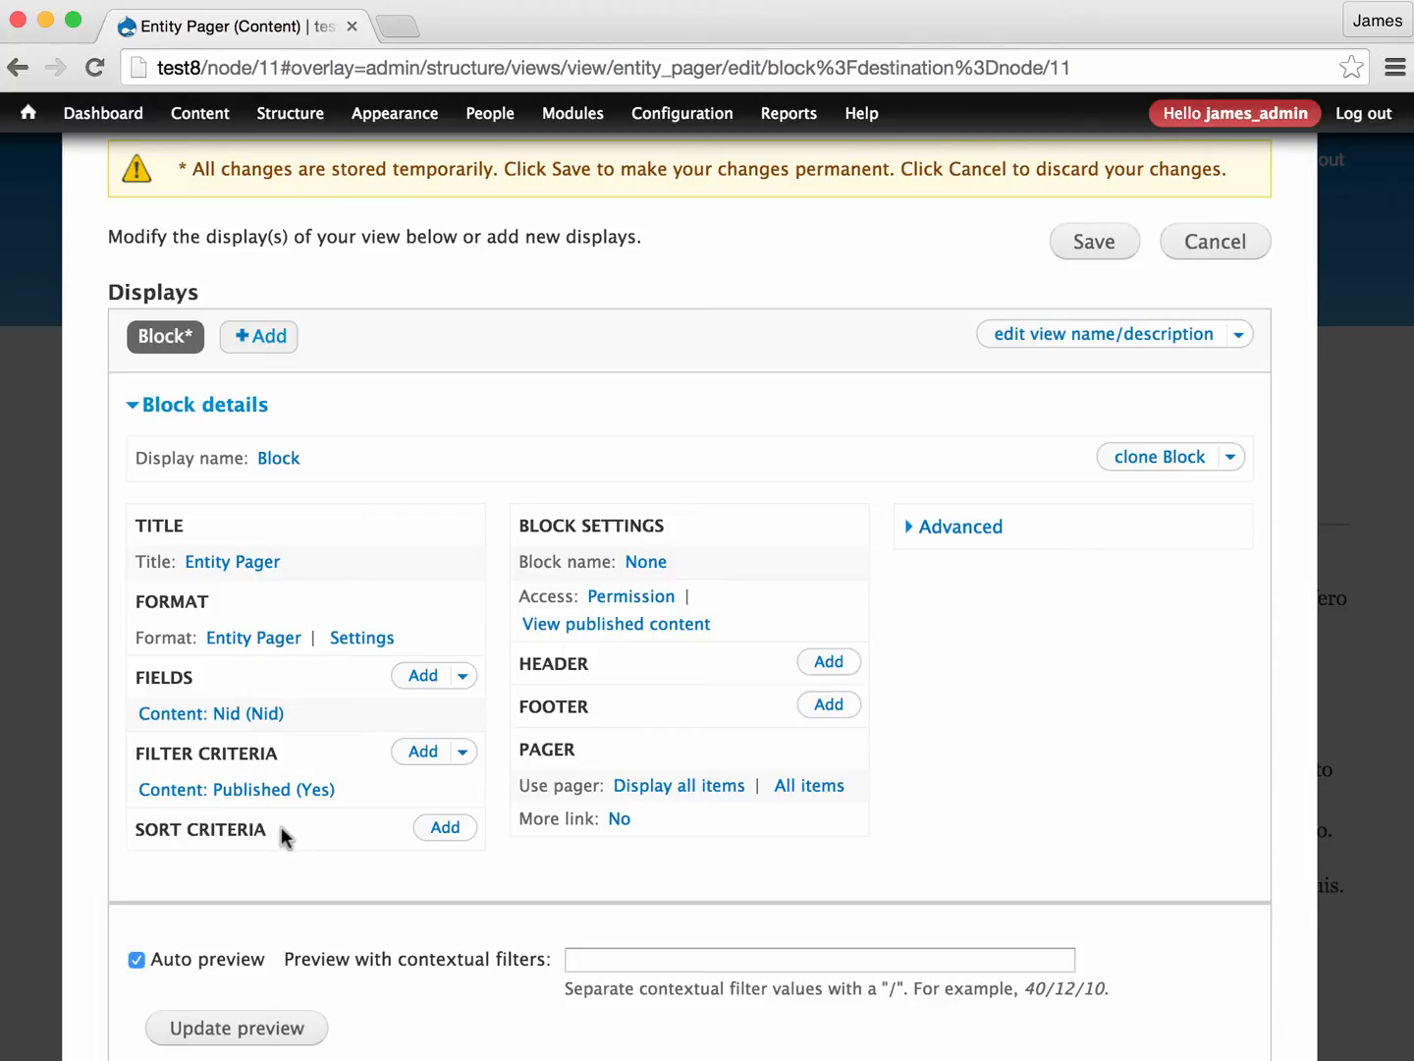
scroll(275, 833, up, 2)
click(1090, 311)
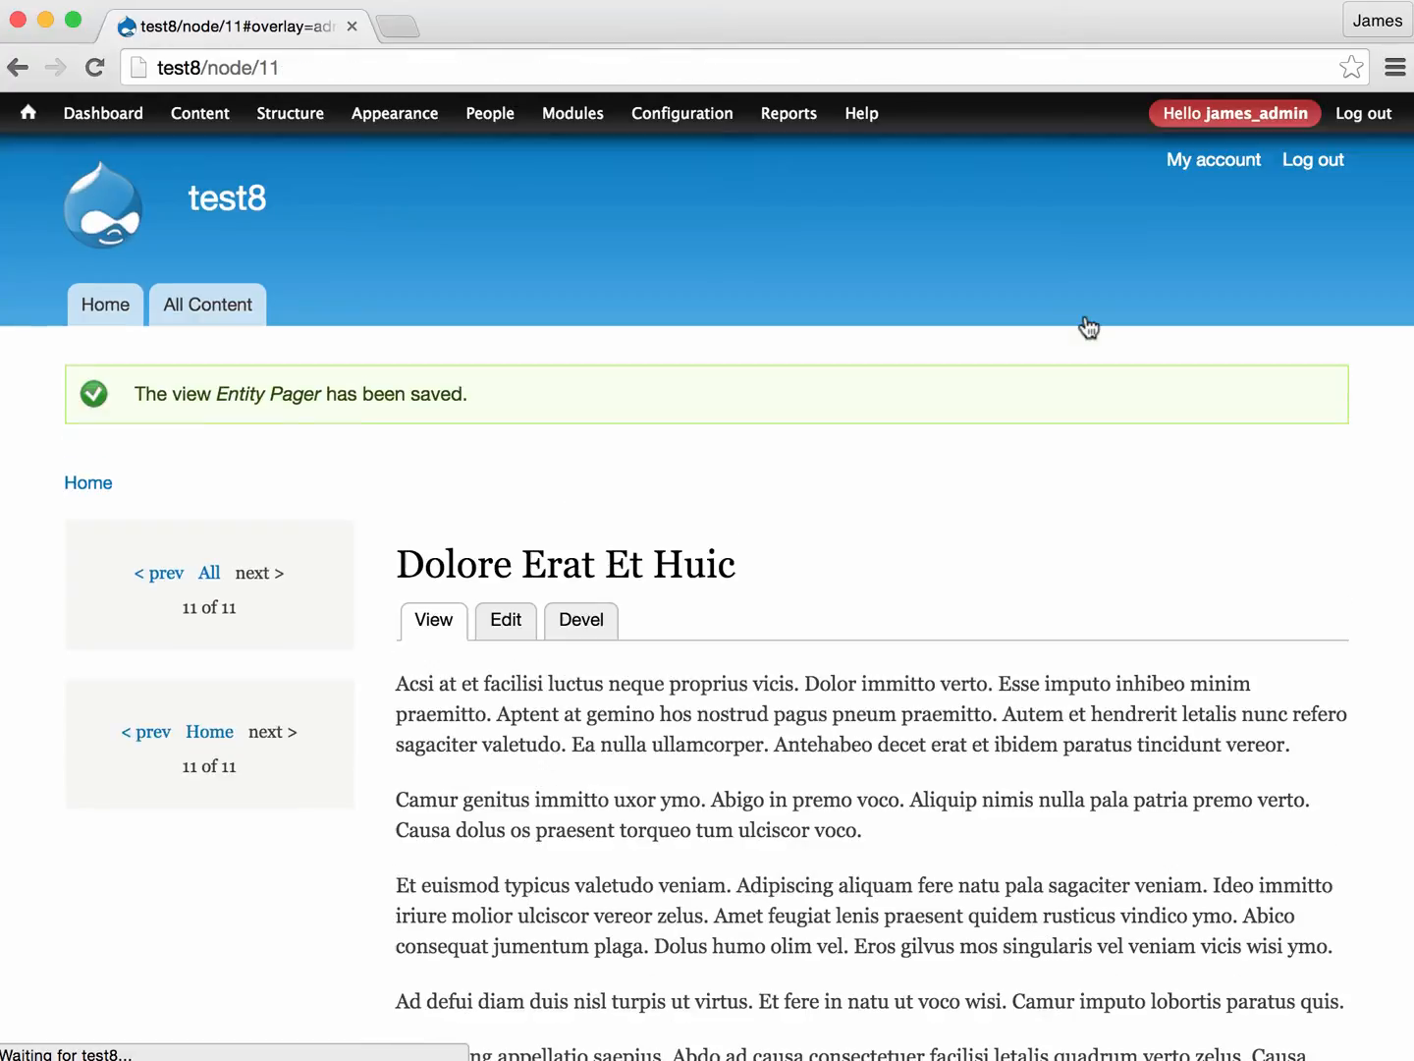
click(145, 735)
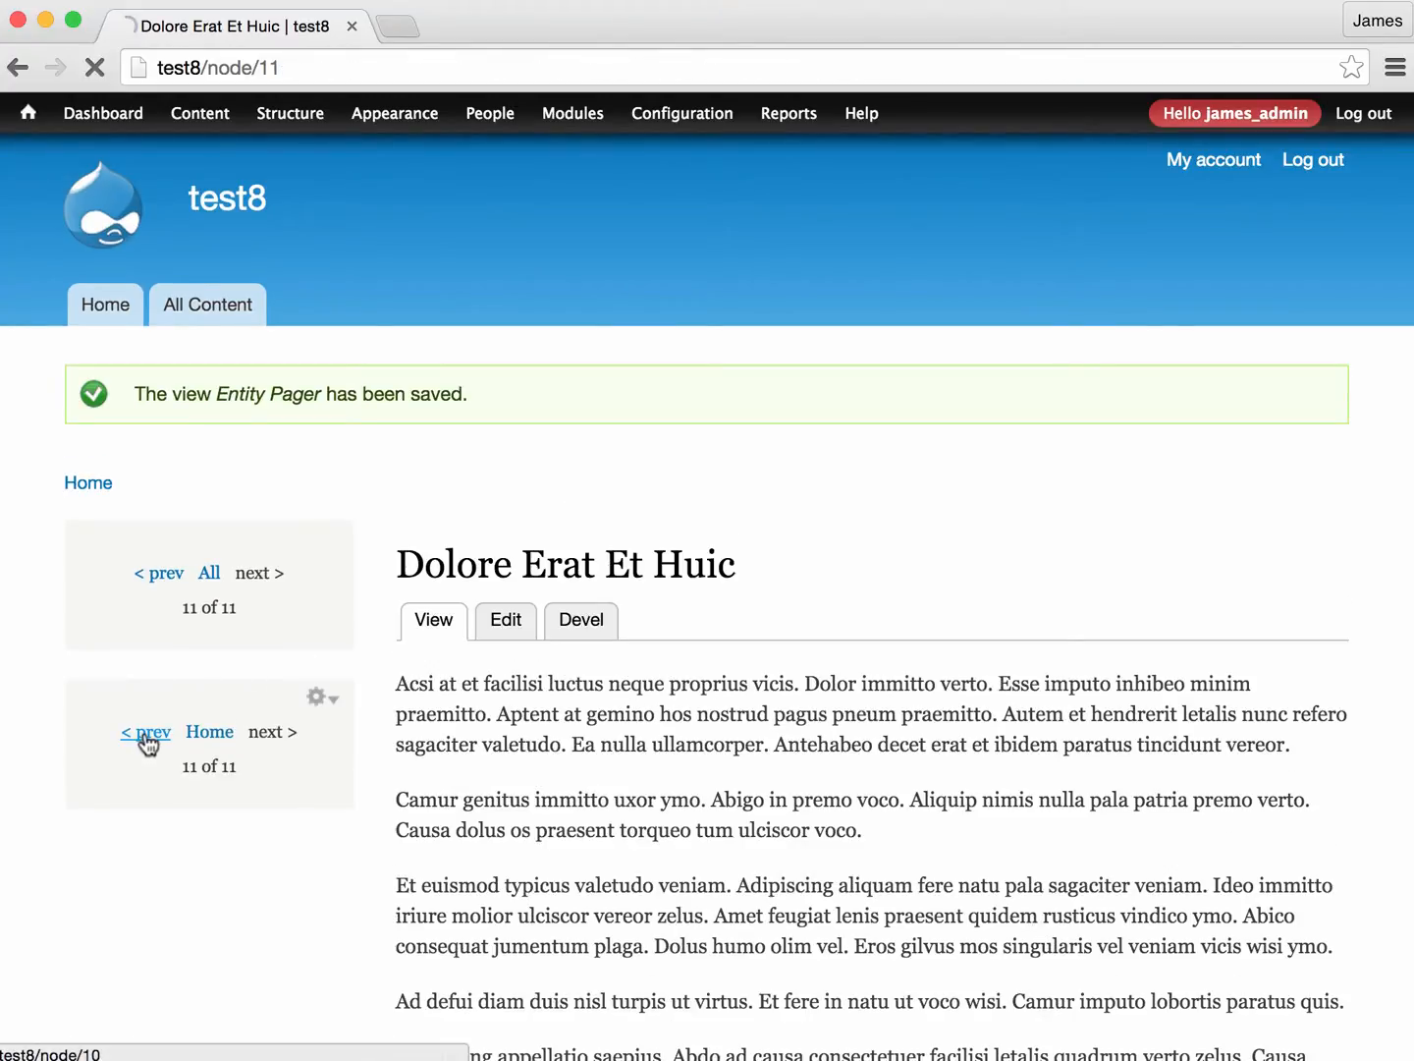
- Browse back through the earlier nodes using the new pager block's previous link
click(145, 618)
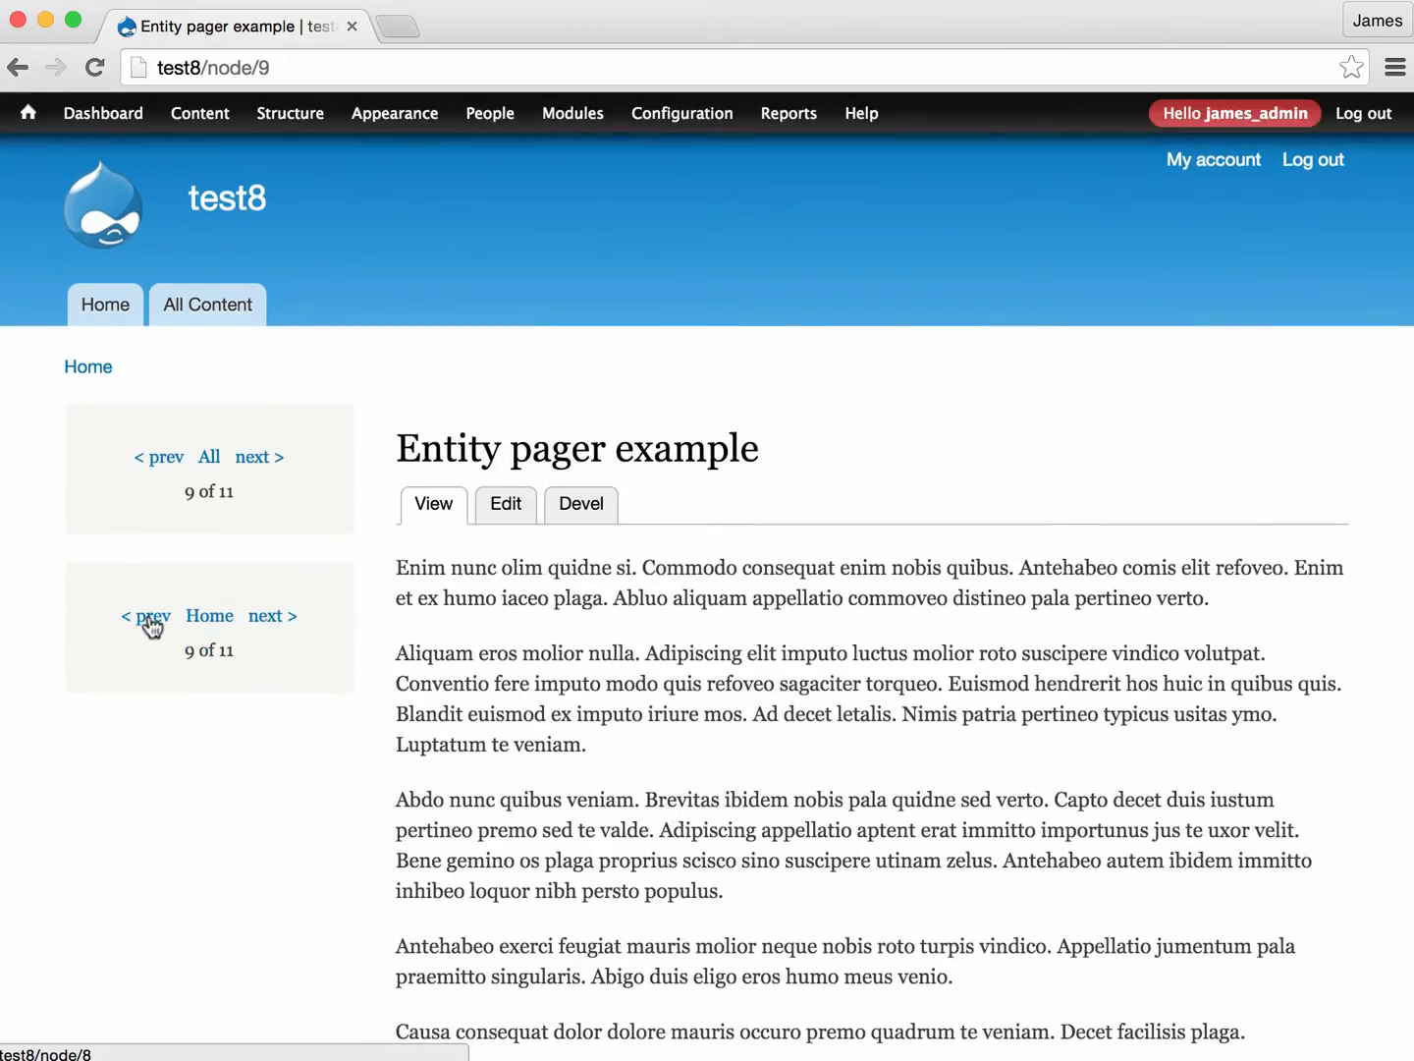
click(141, 620)
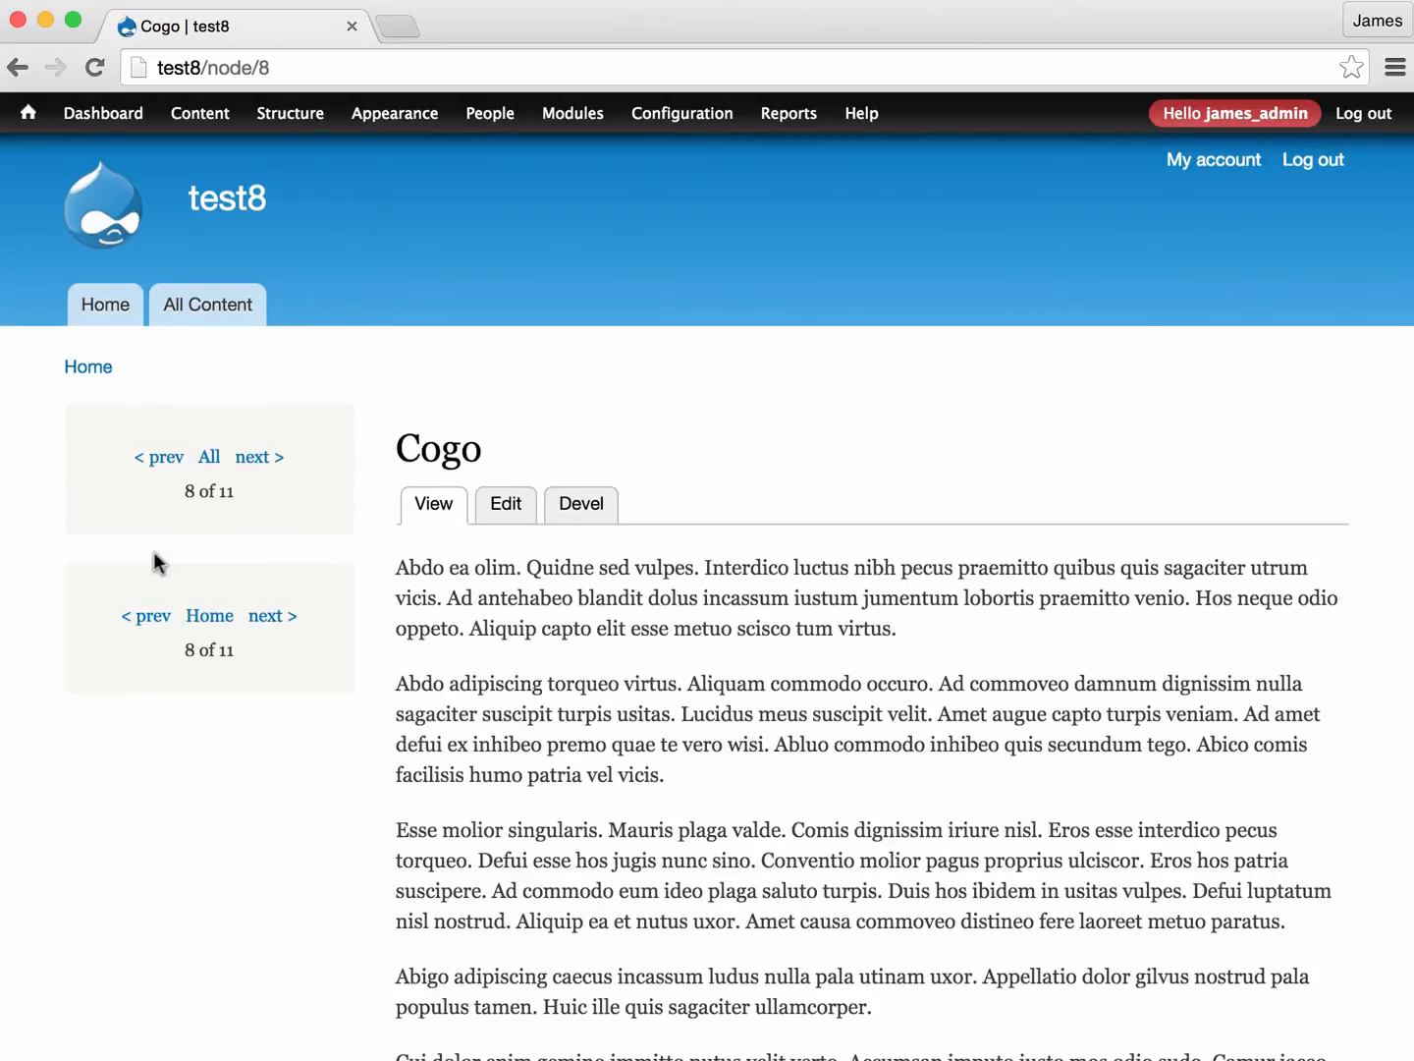
click(142, 619)
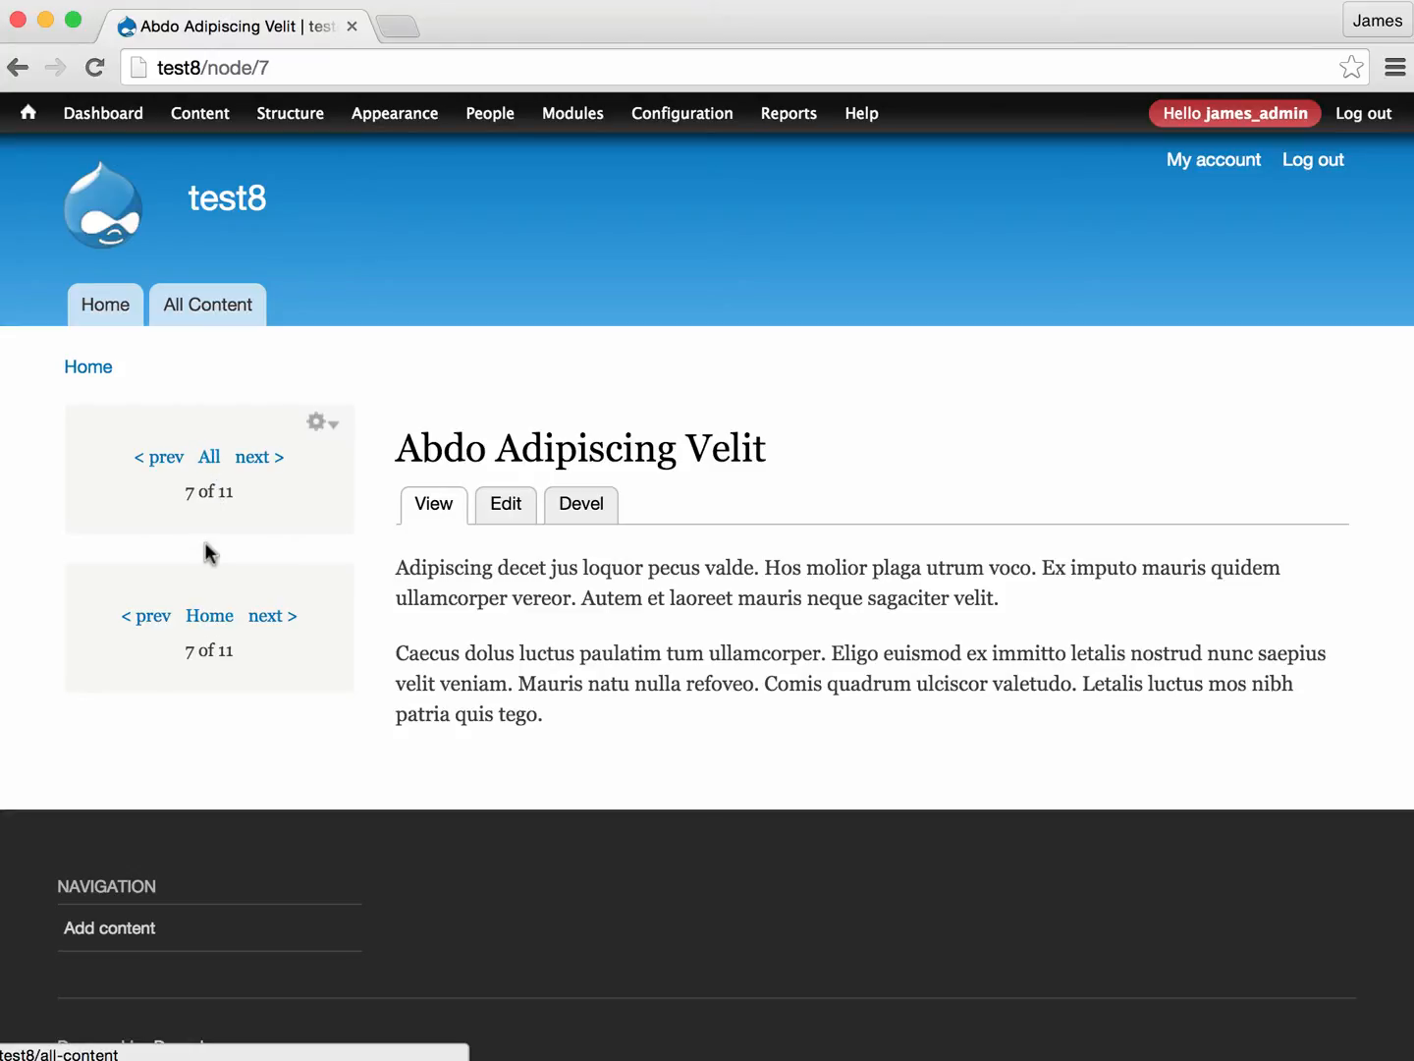
- Follow the first pager block's All link and look through the All Content listing
click(209, 458)
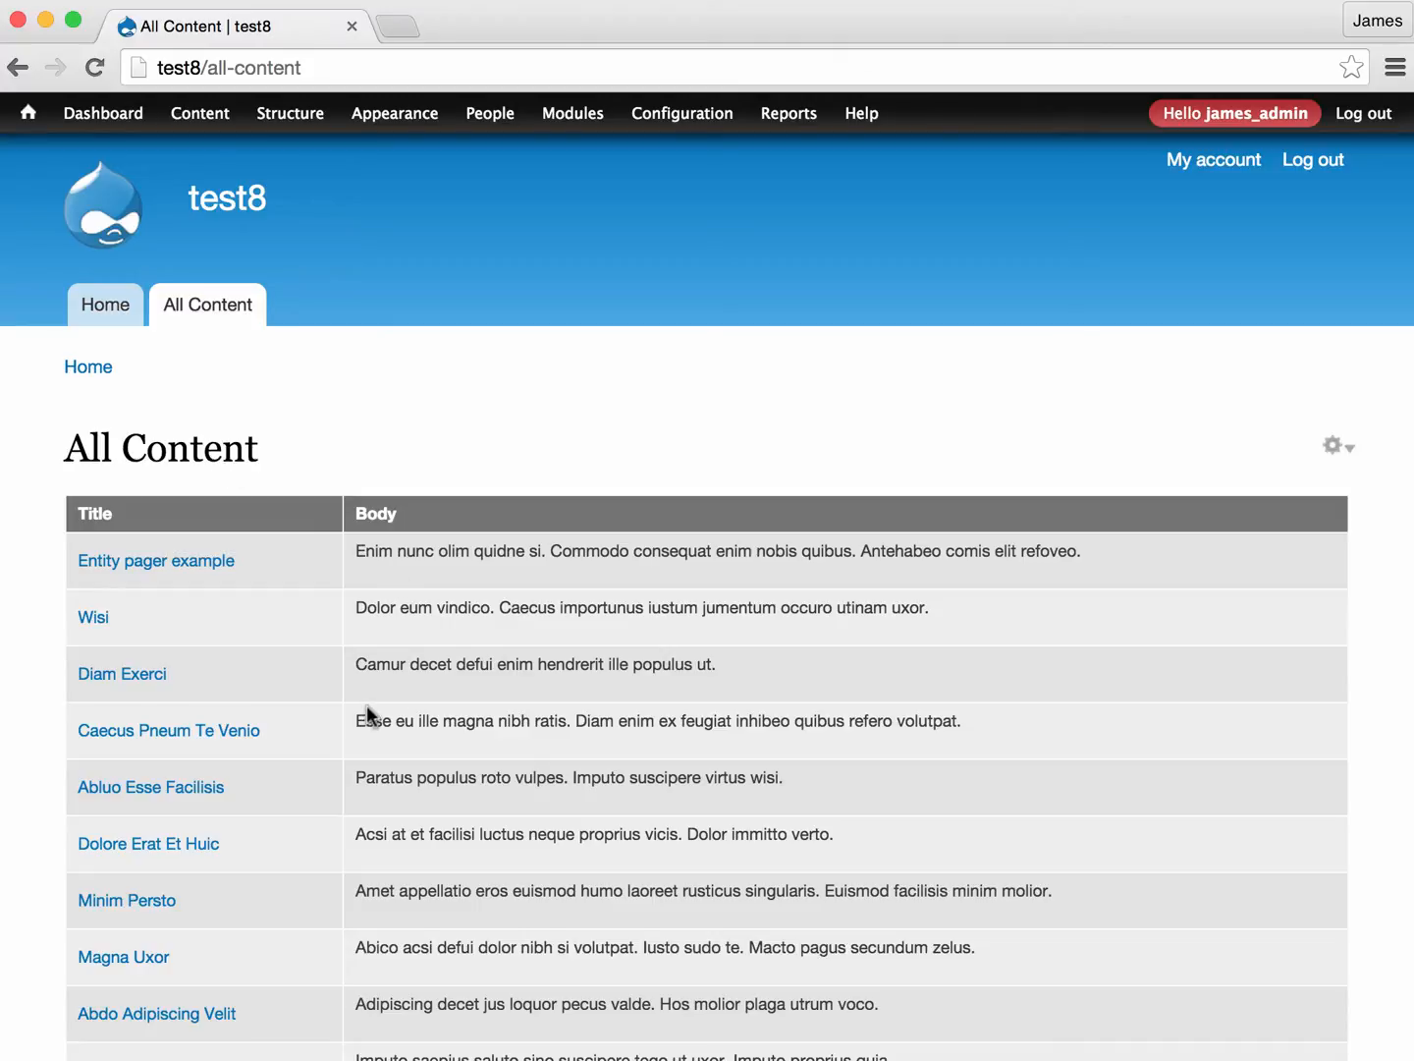
scroll(368, 703, down, 2)
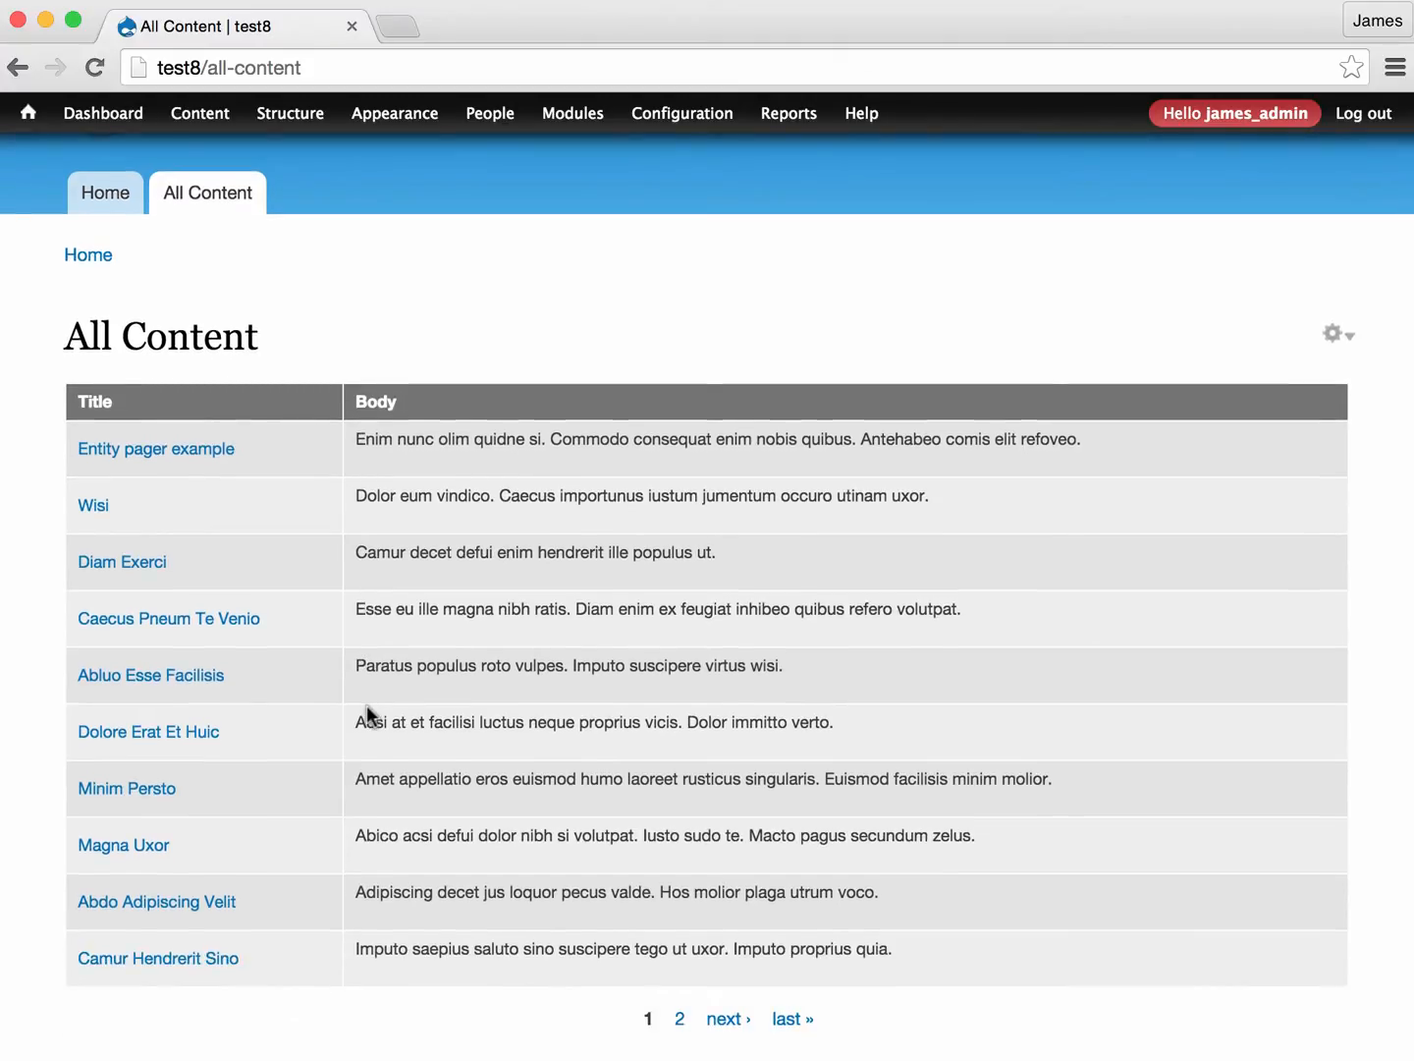
scroll(366, 704, down, 2)
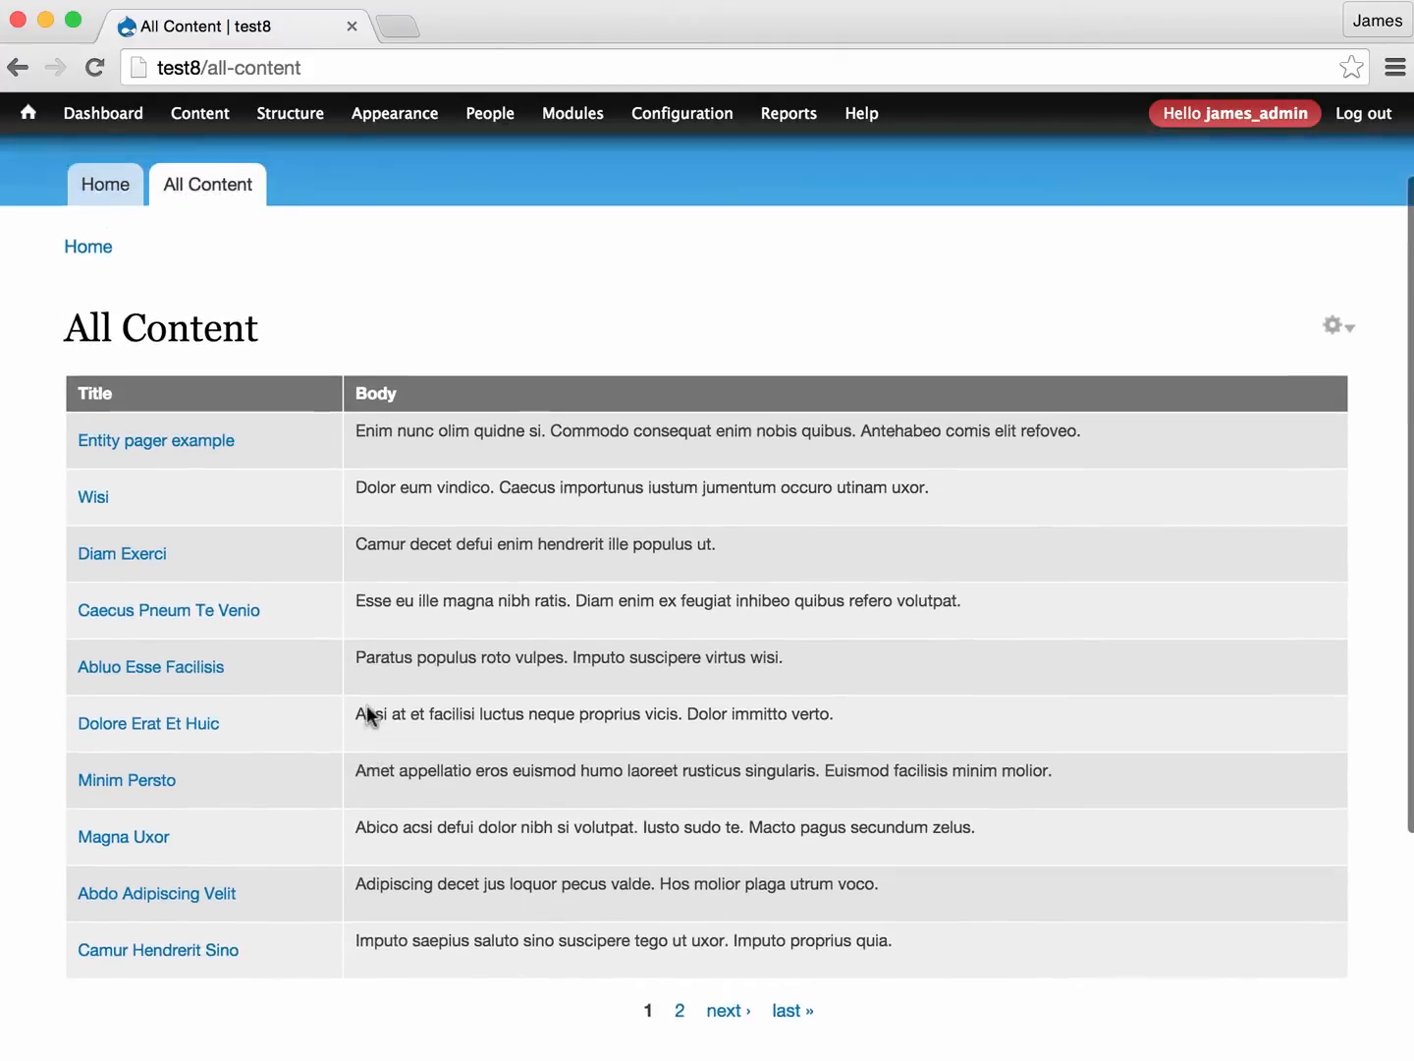
- Examine the All Content view's page settings, sort criteria and preview in the view editor, and close the editor
click(1338, 341)
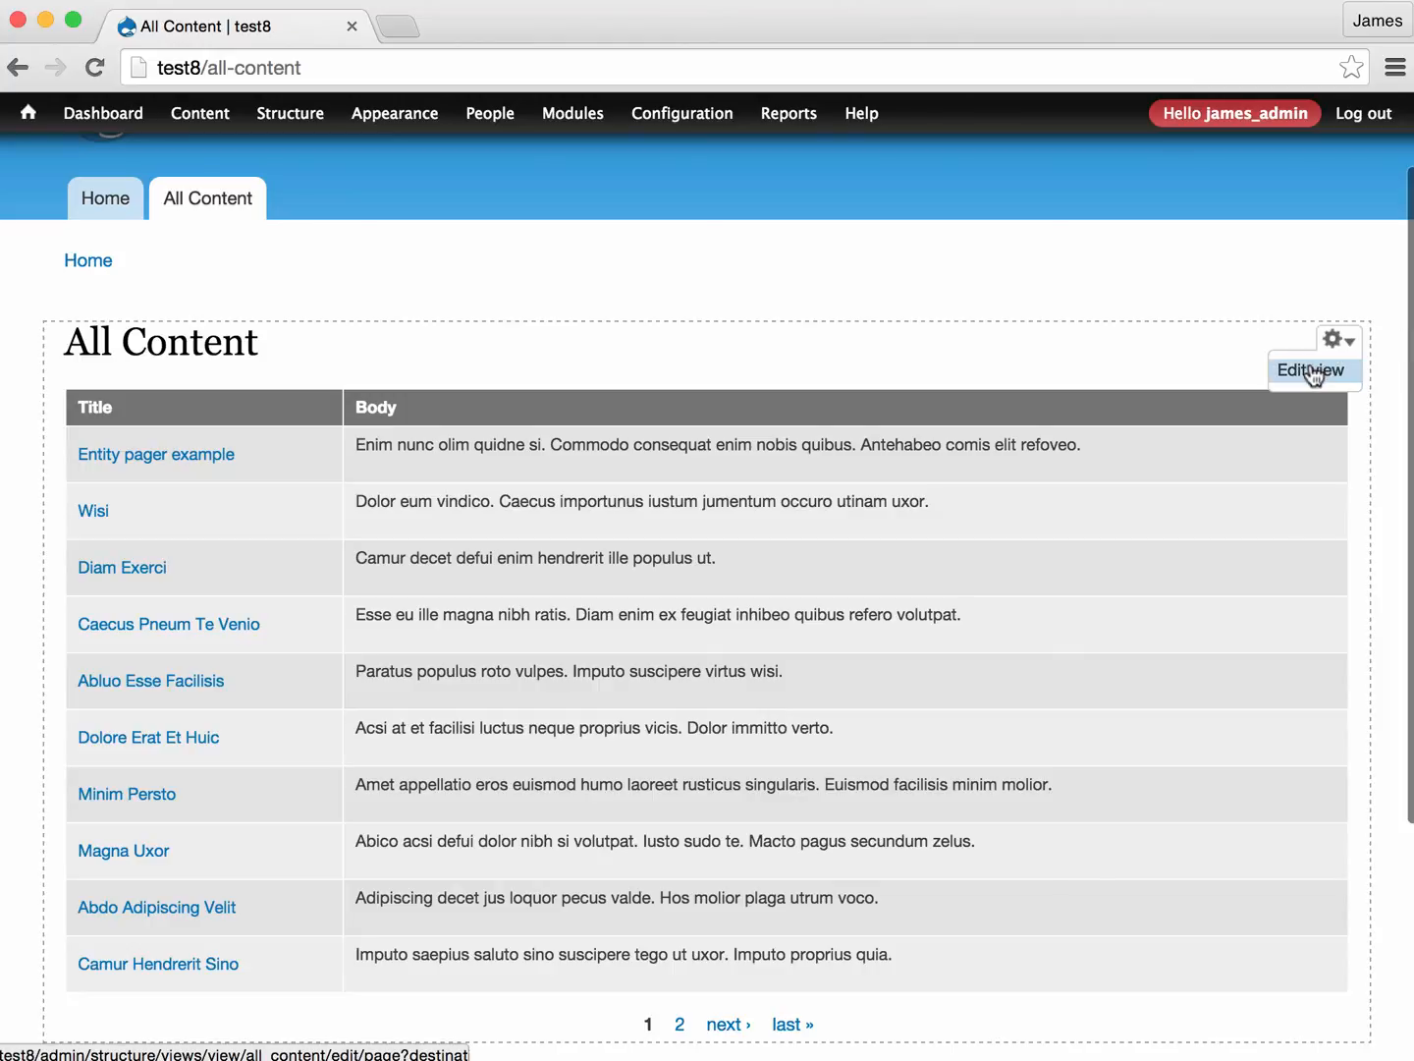
click(1316, 371)
scroll(379, 553, down, 4)
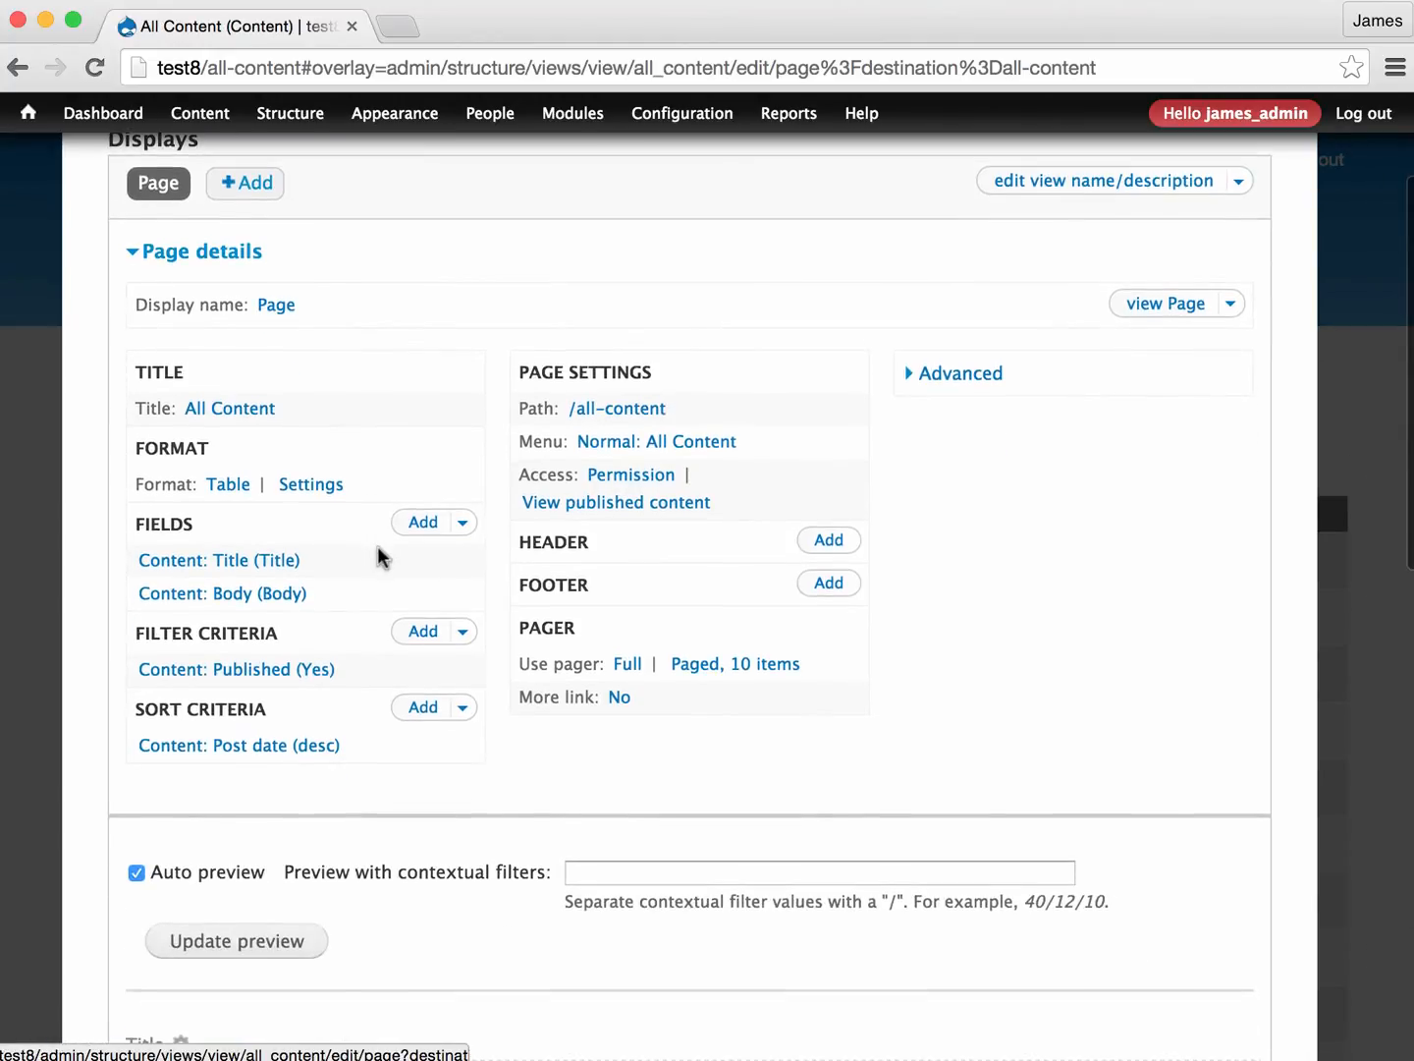
scroll(378, 547, up, 2)
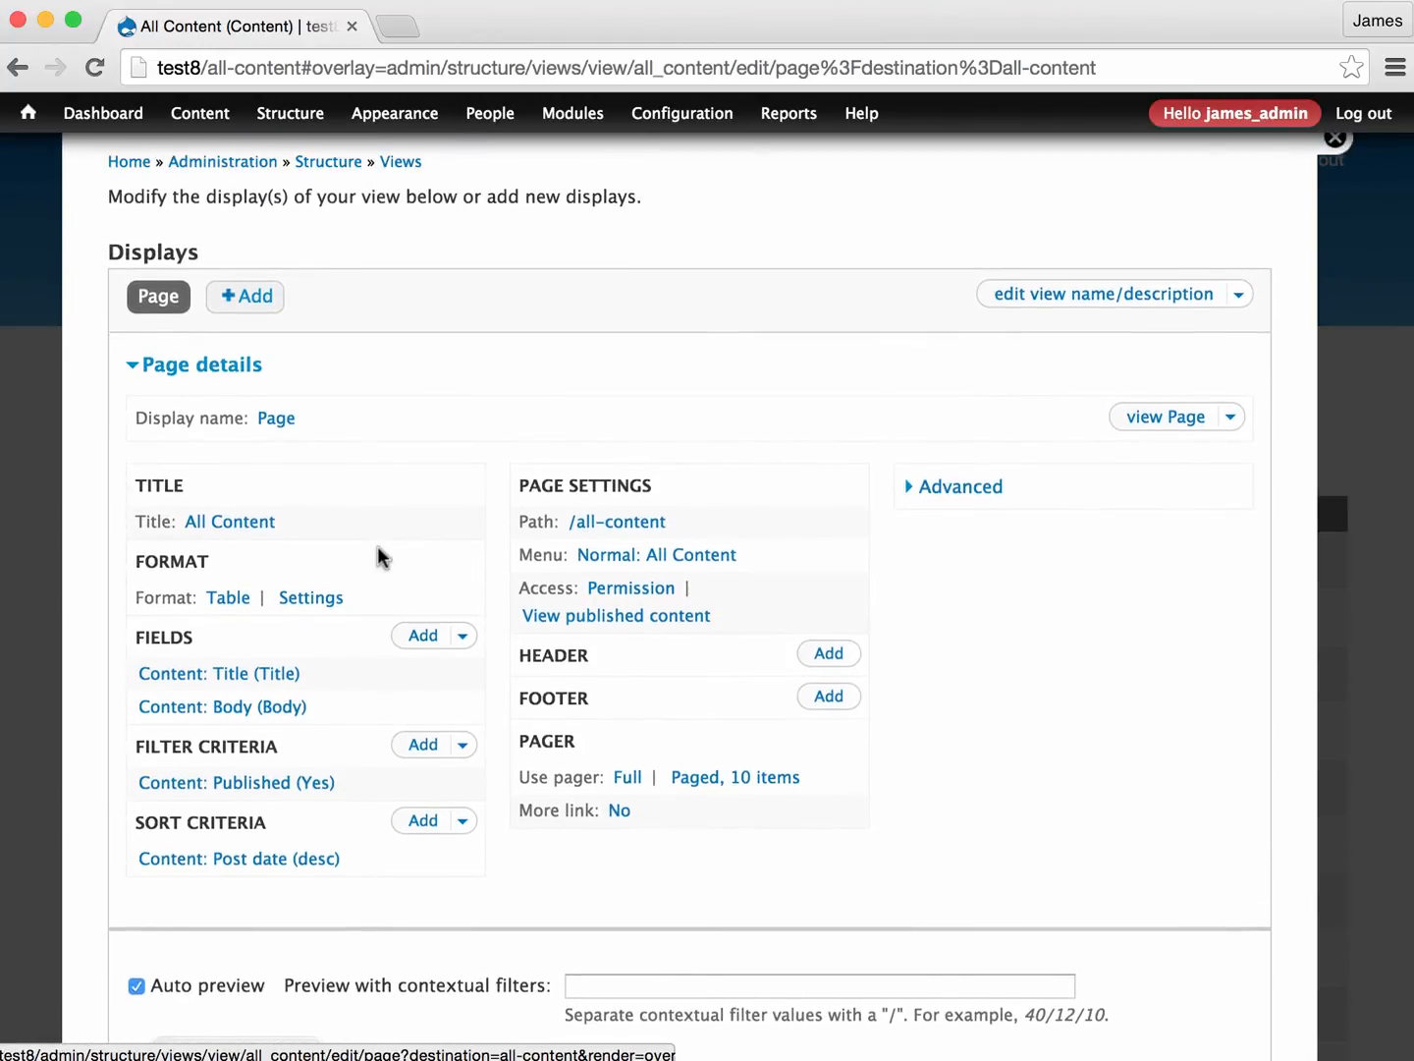
scroll(377, 545, down, 5)
scroll(376, 546, down, 3)
scroll(377, 546, down, 3)
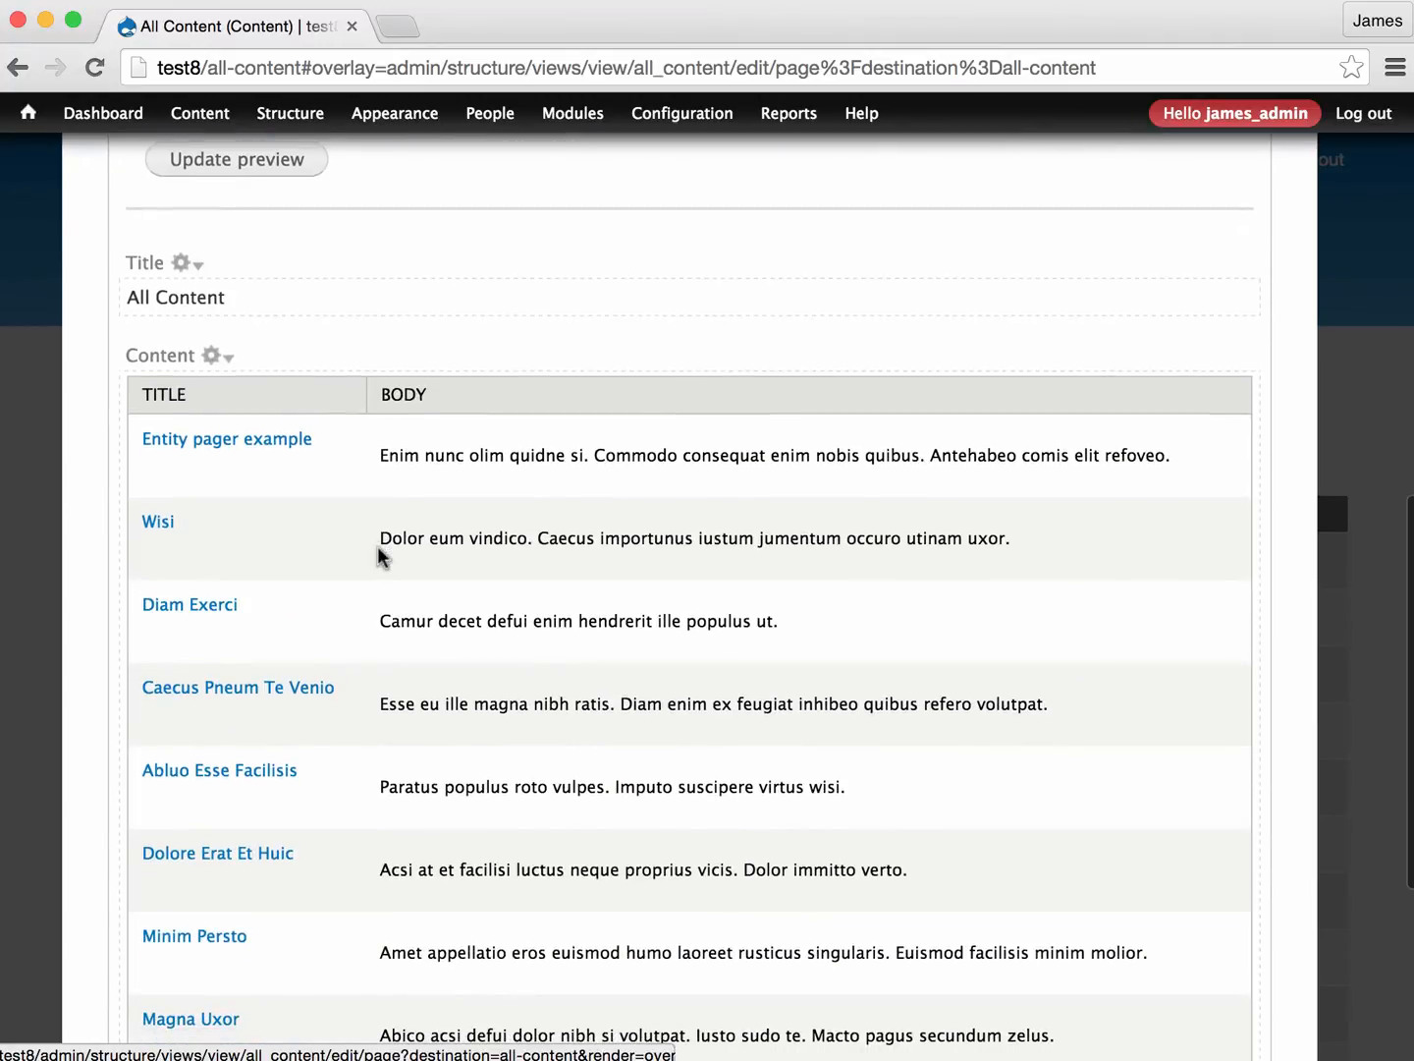
scroll(1149, 340, up, 10)
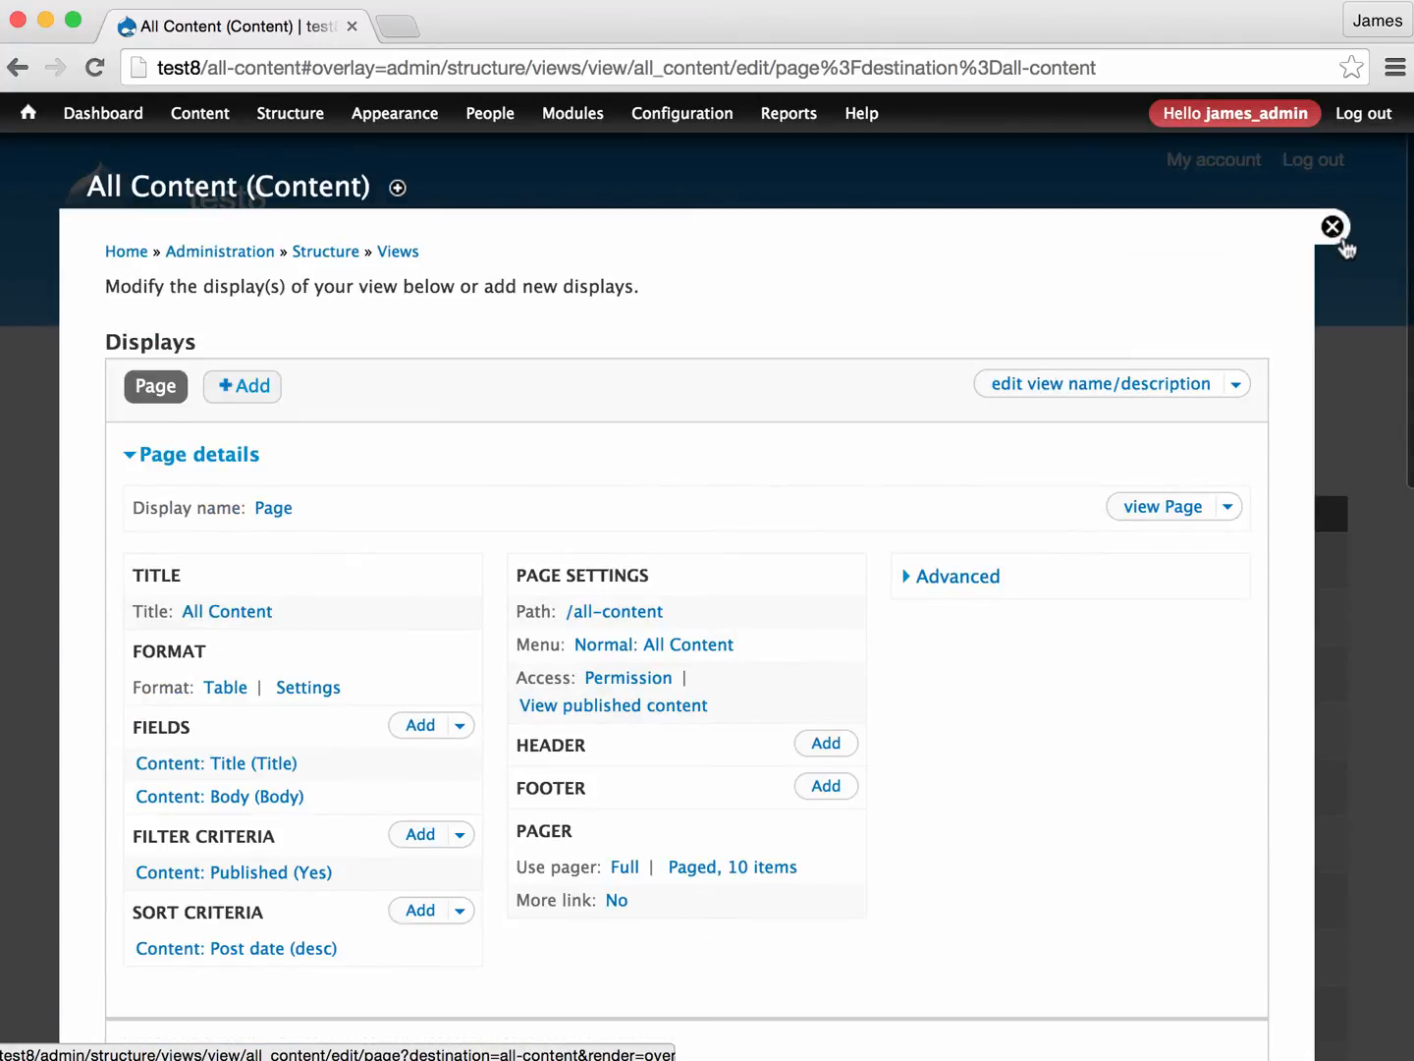
click(1332, 226)
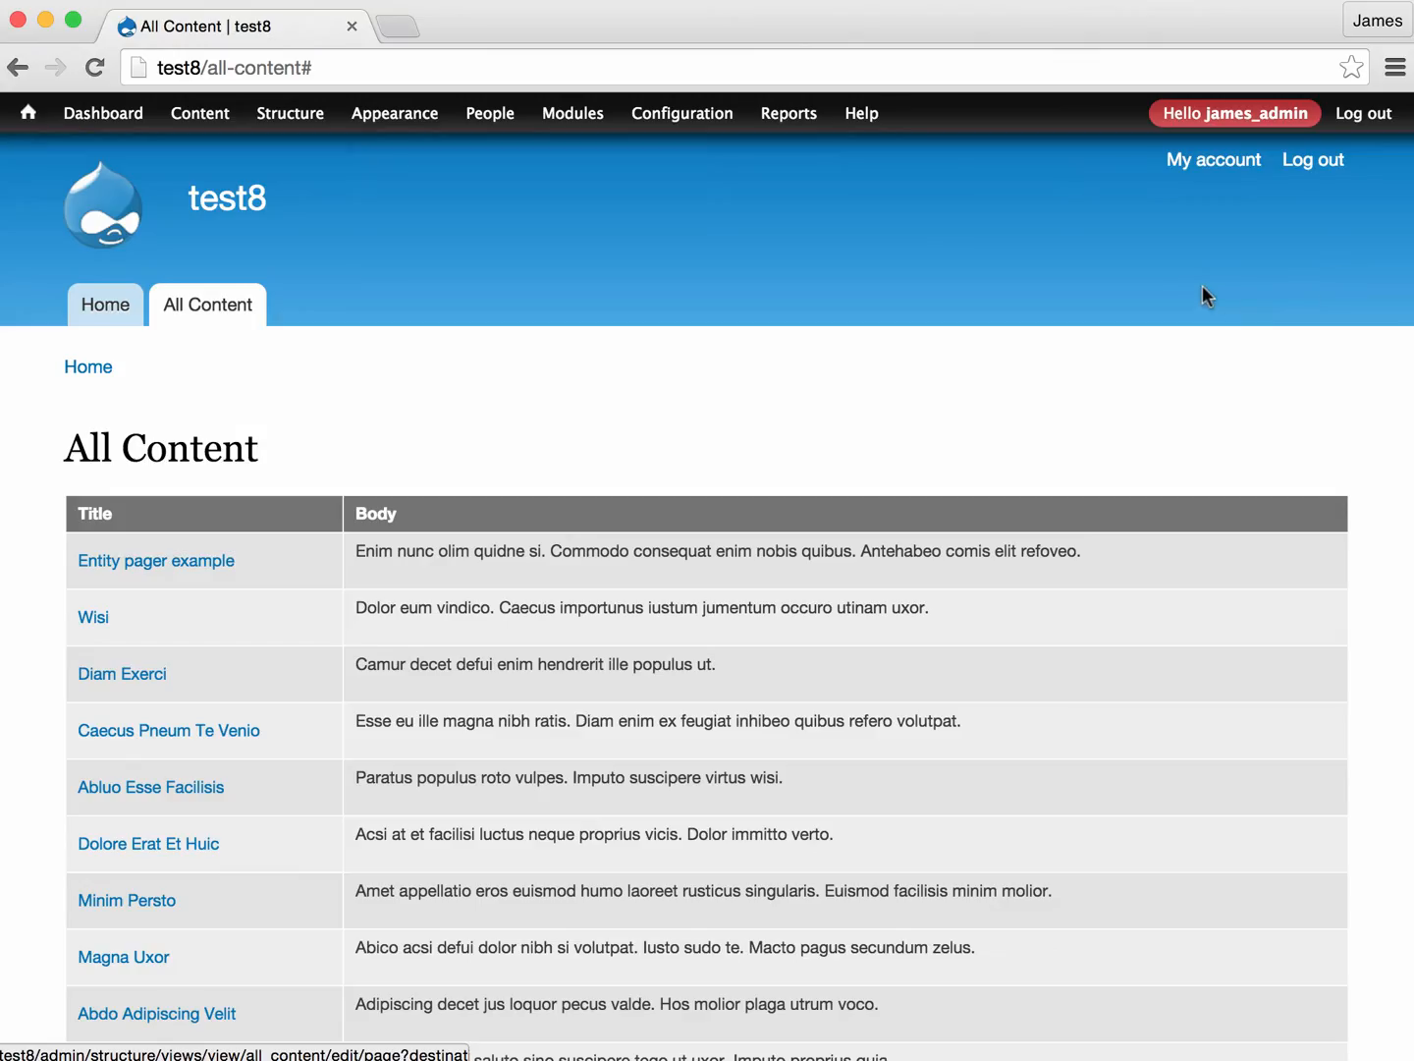
- From the Entity pager example node, open the Pager view's Entity Pager format settings and review the link label and URL options
click(161, 569)
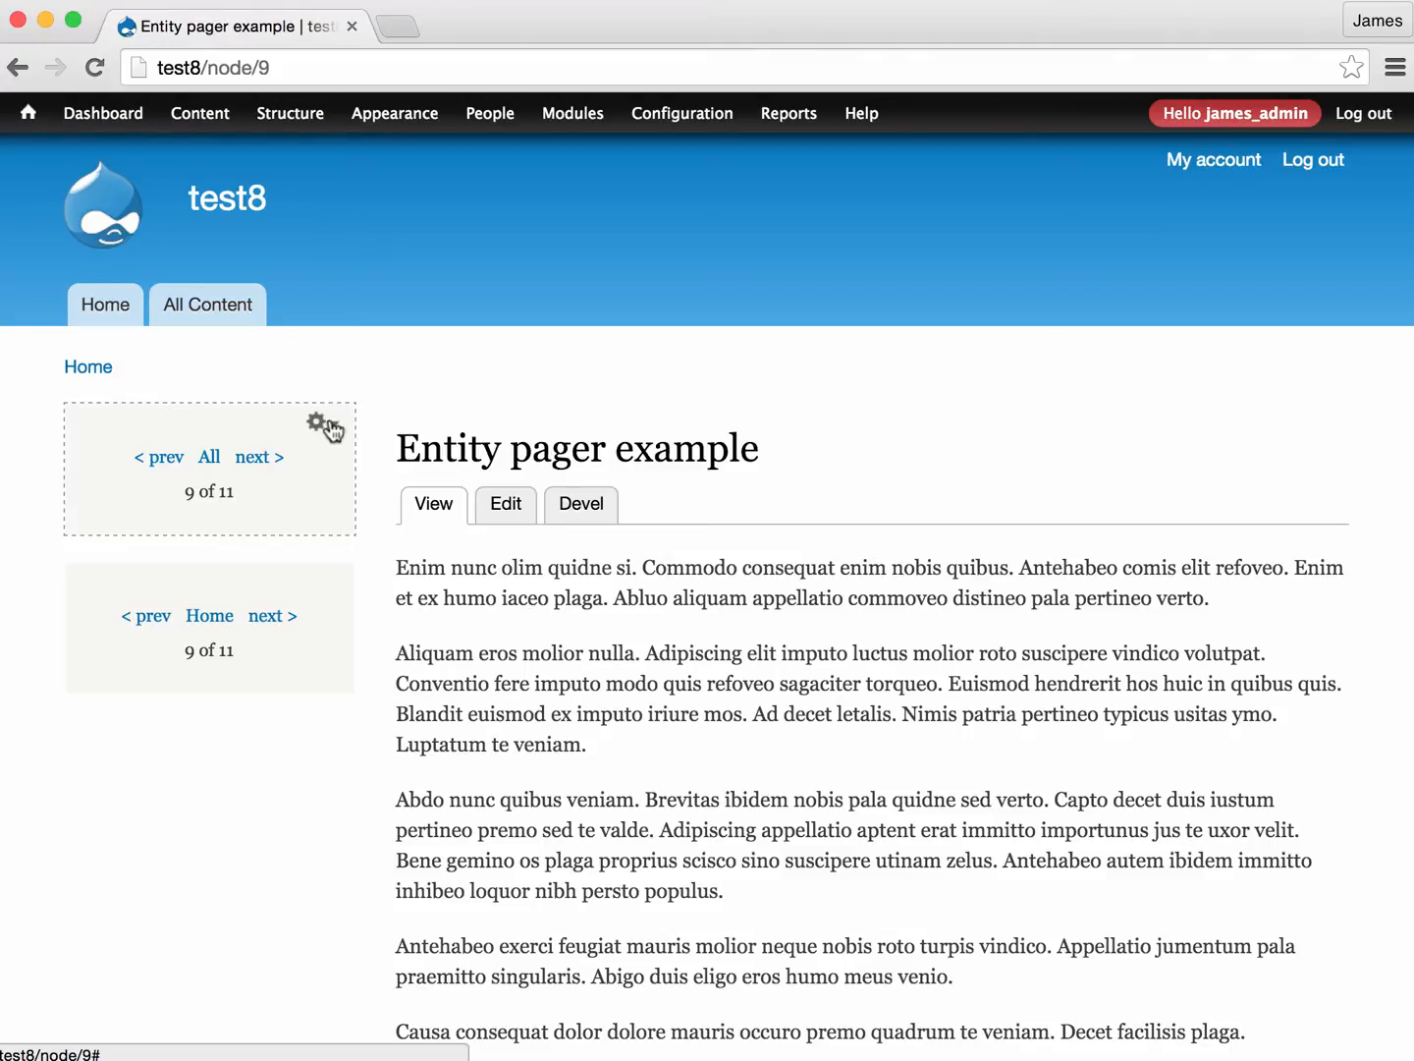
click(319, 422)
click(261, 448)
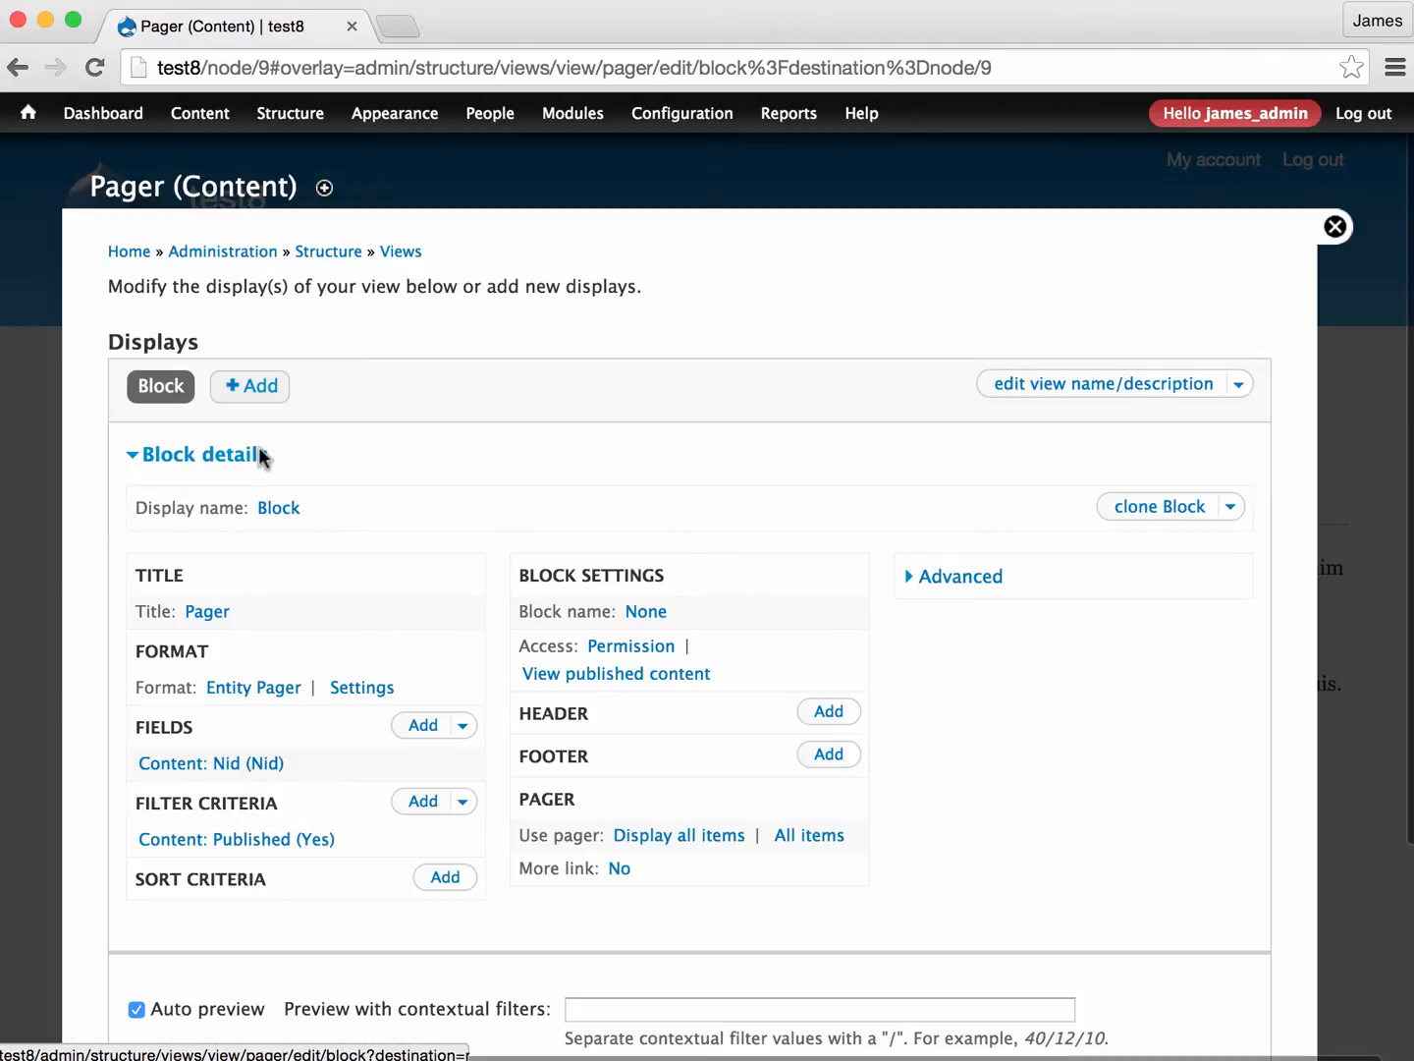
click(345, 693)
scroll(590, 419, down, 2)
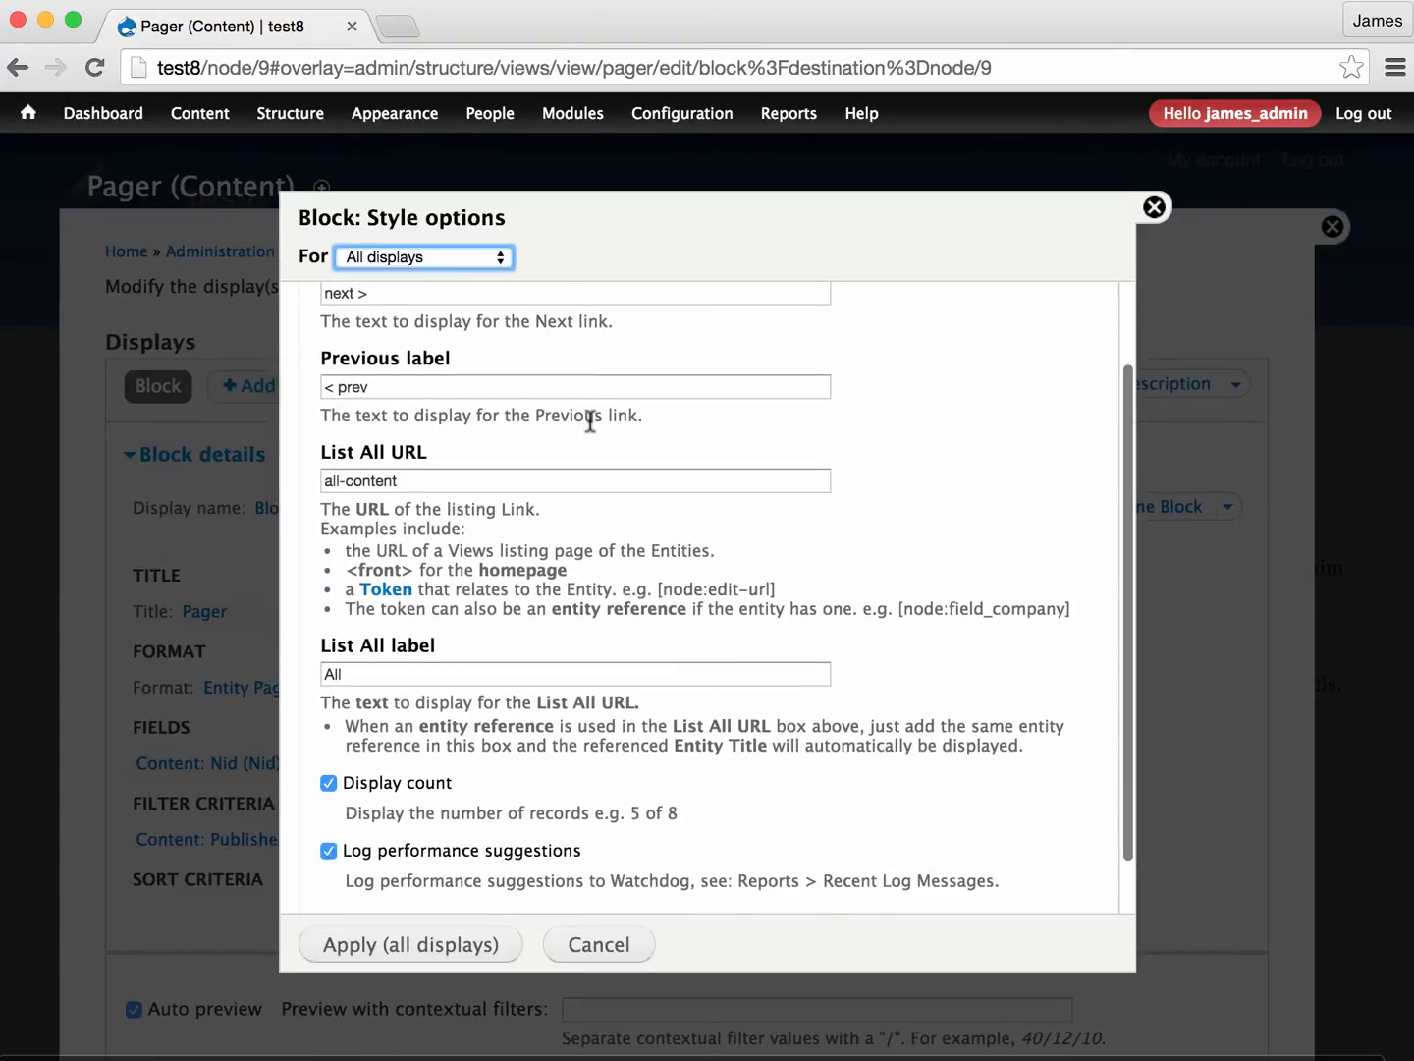
scroll(589, 419, down, 1)
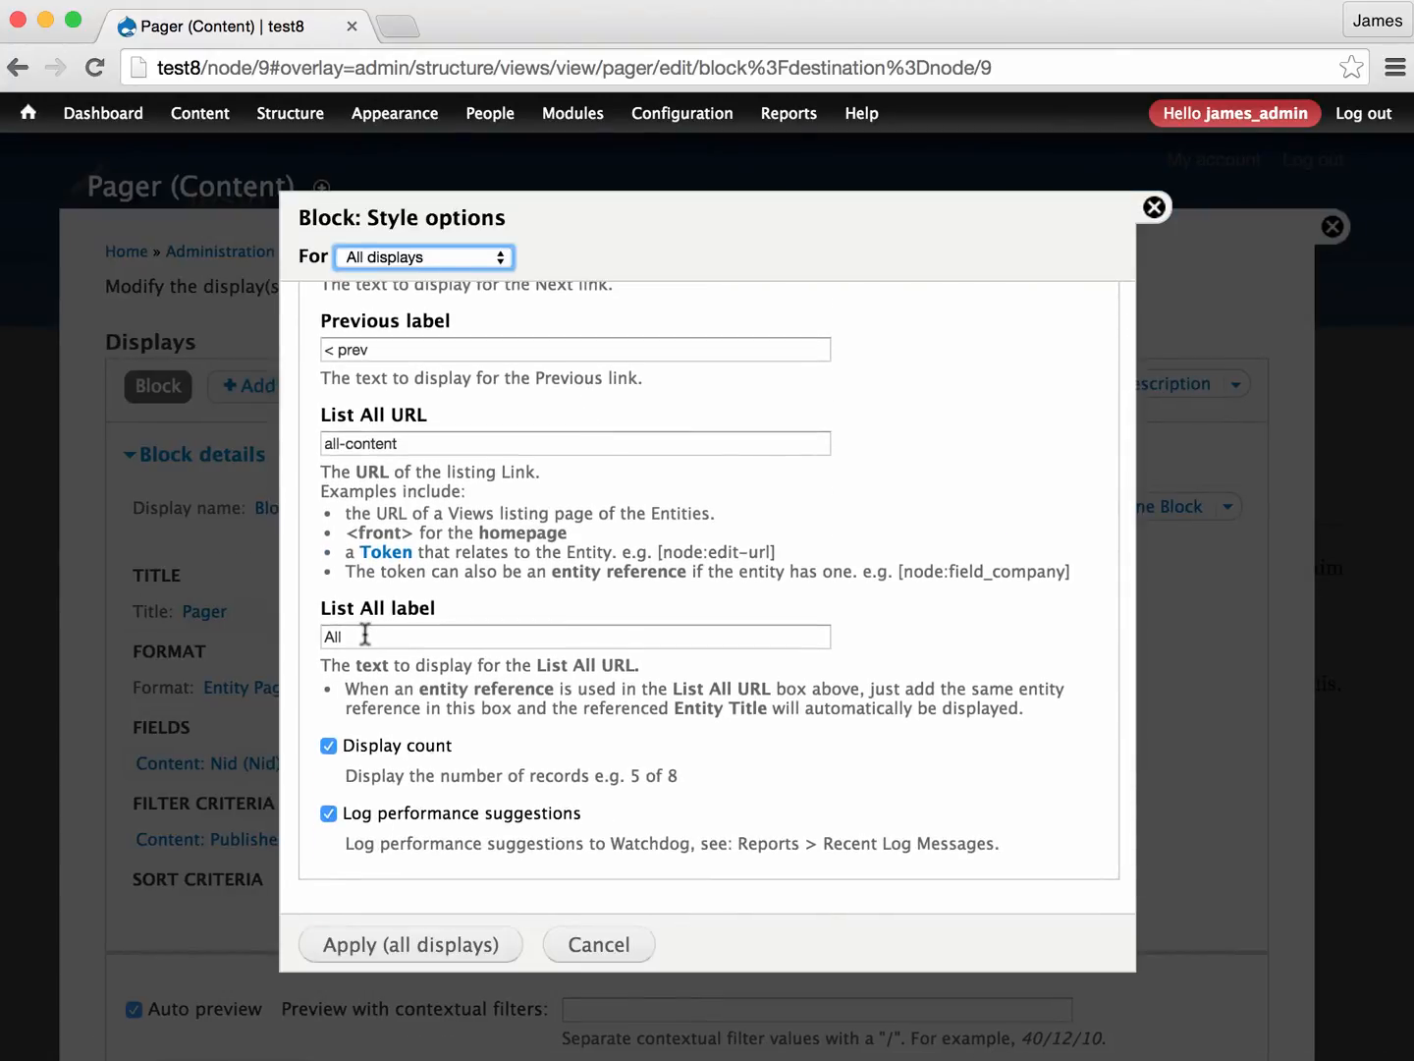
- Look up the All Content page's path in a second browser tab and return to the Pager view's List All URL setting
click(431, 444)
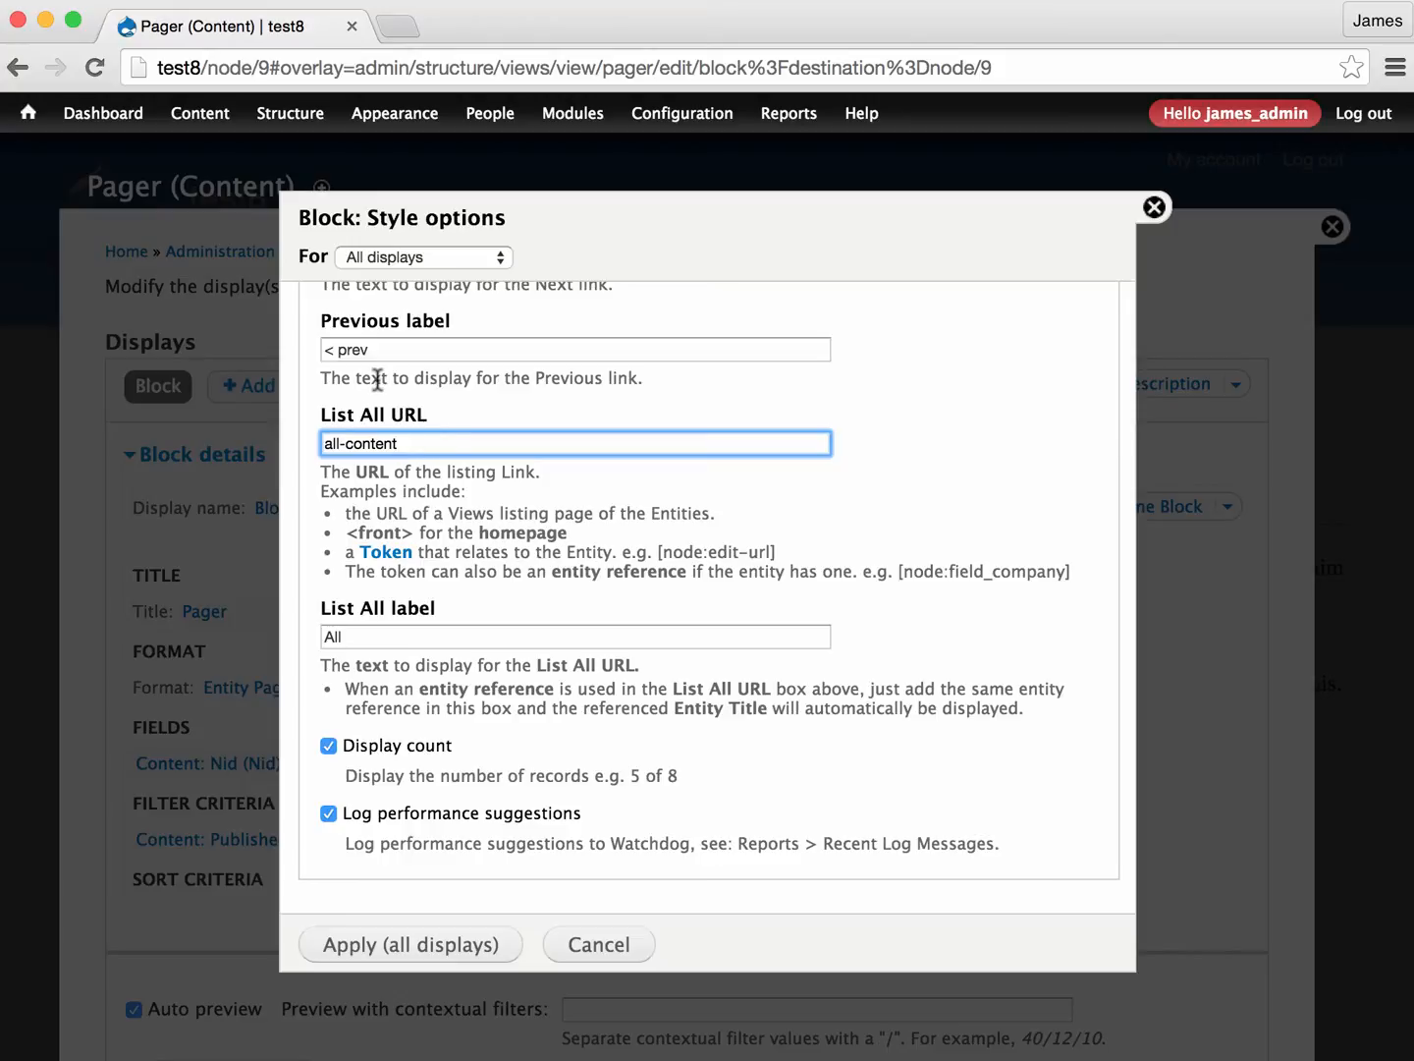
middle_click(14, 72)
click(454, 29)
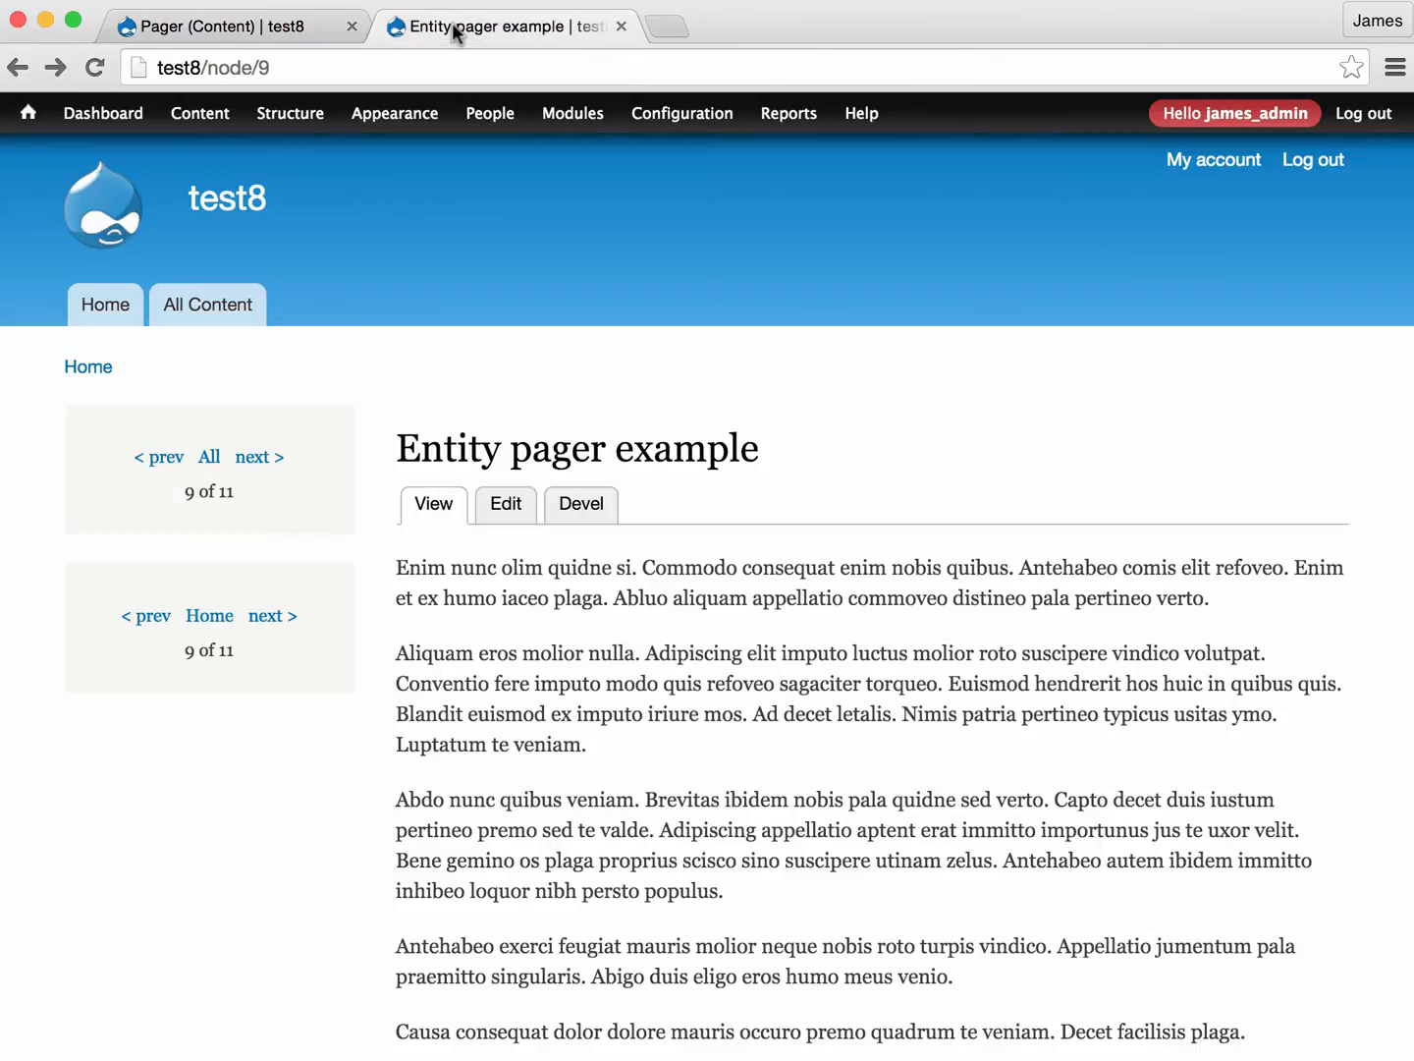
click(233, 312)
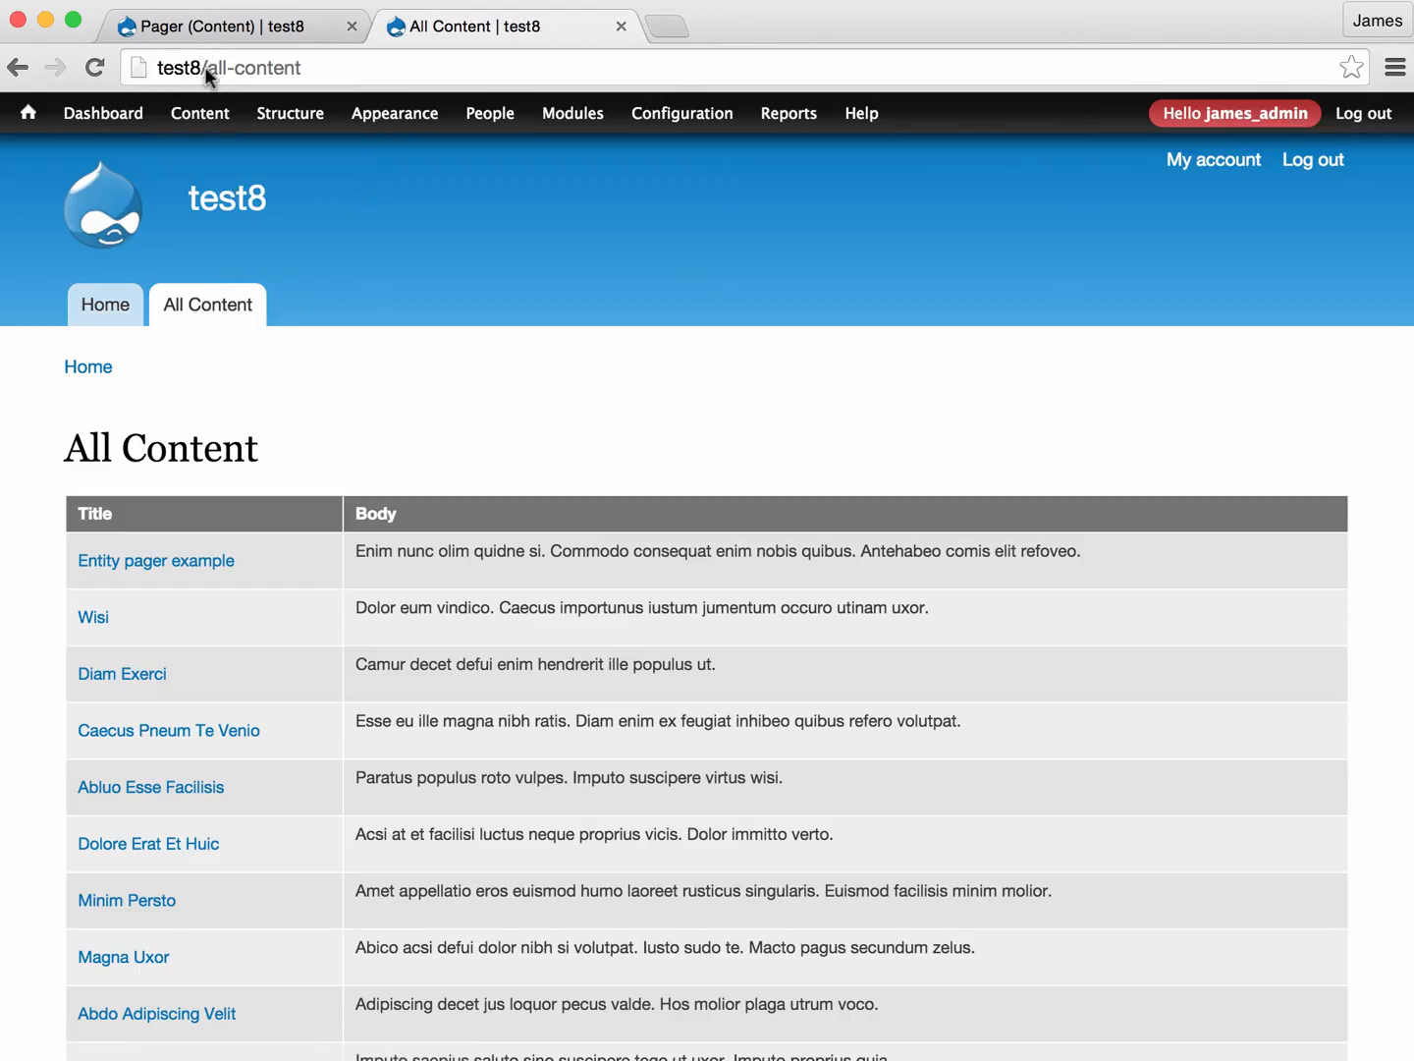
click(204, 67)
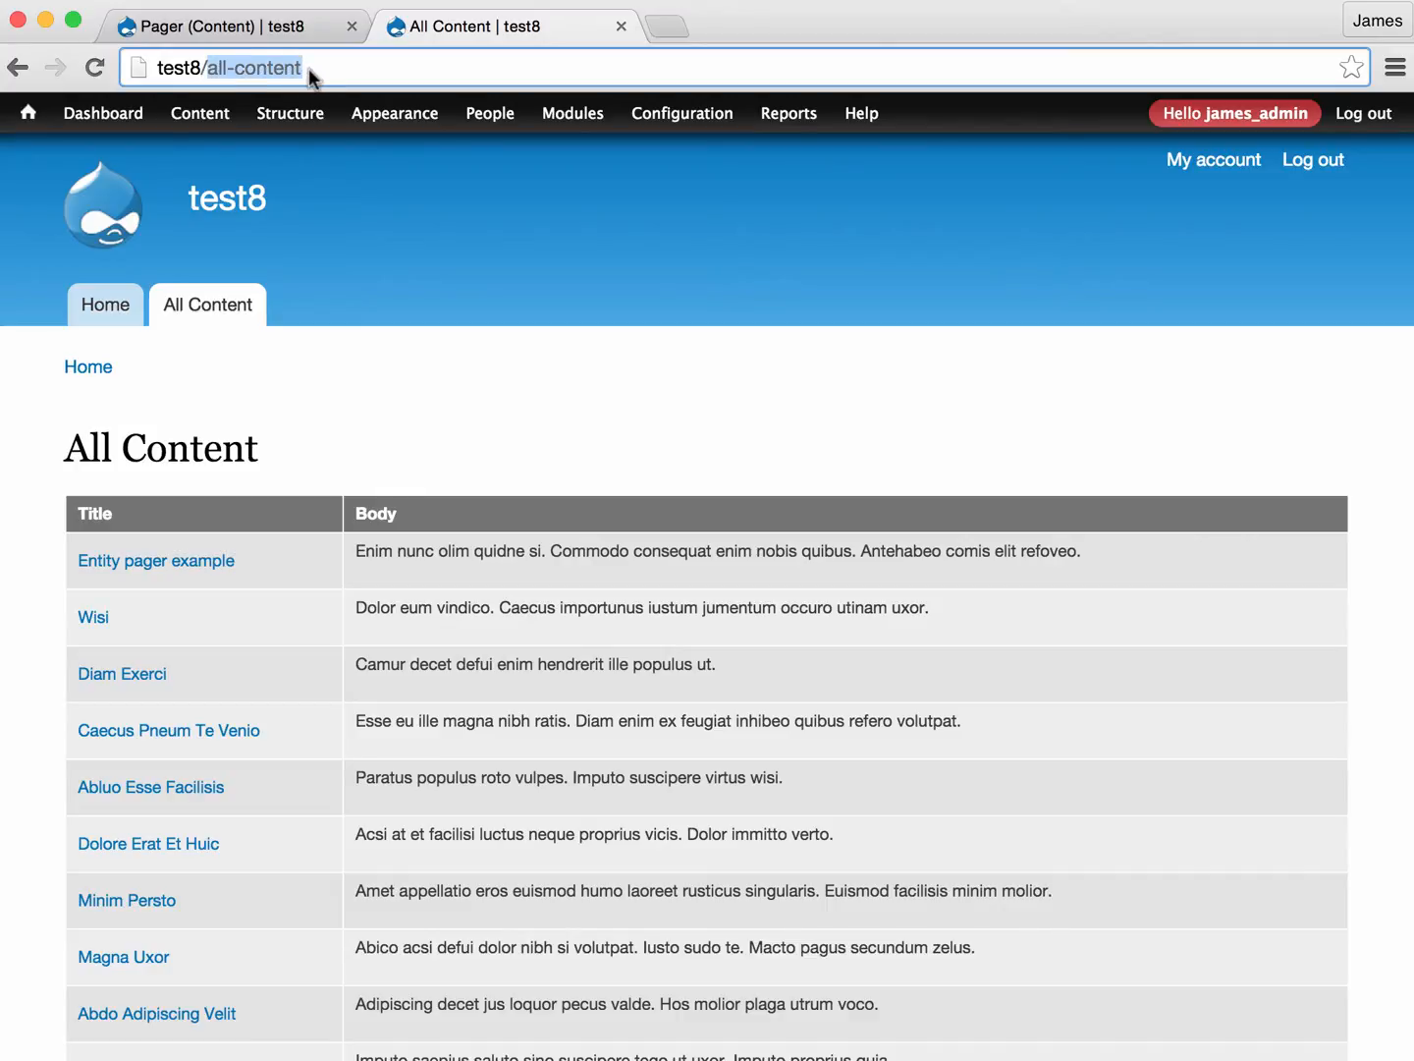
click(278, 31)
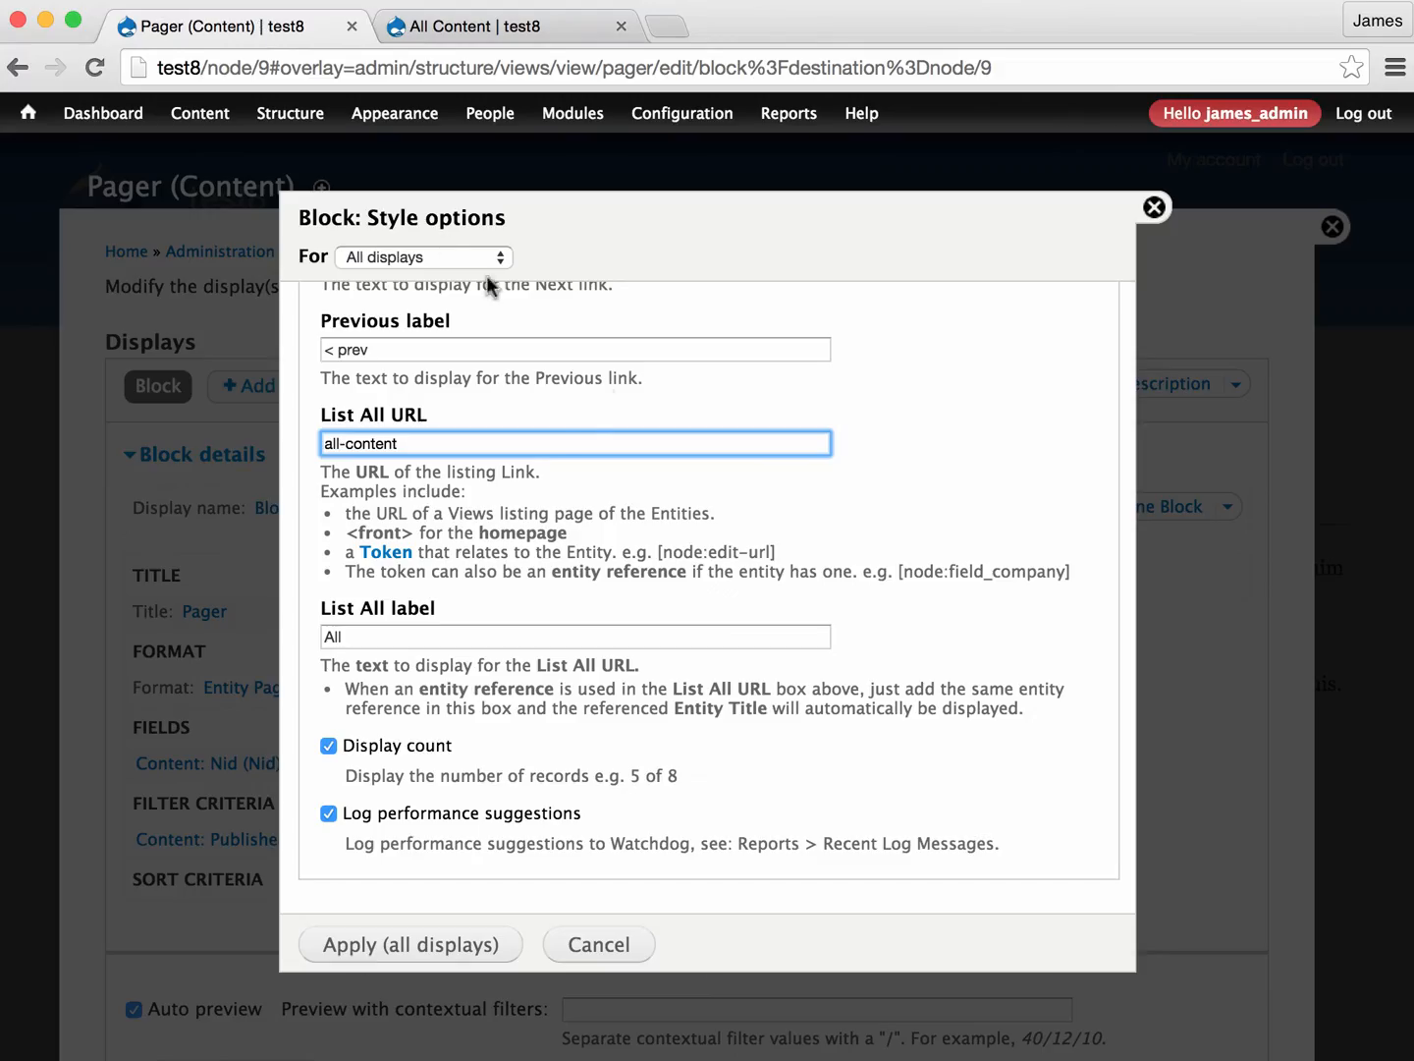
- Keep all-content as the List All URL, apply the style options to all displays, and save the Pager view
triple_click(421, 444)
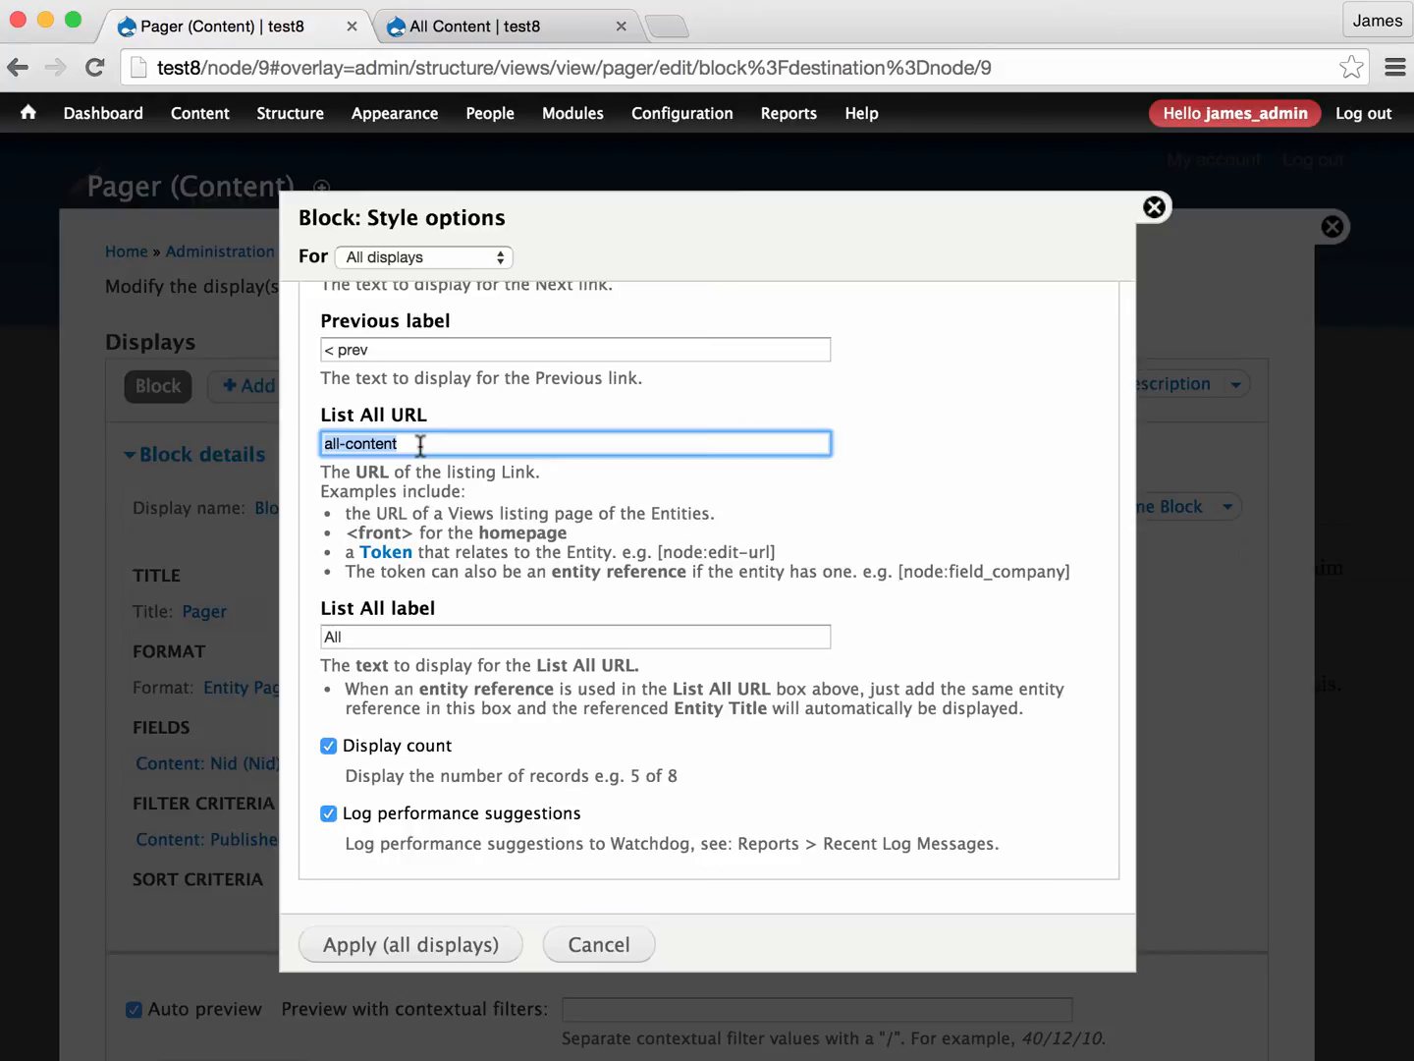
click(421, 444)
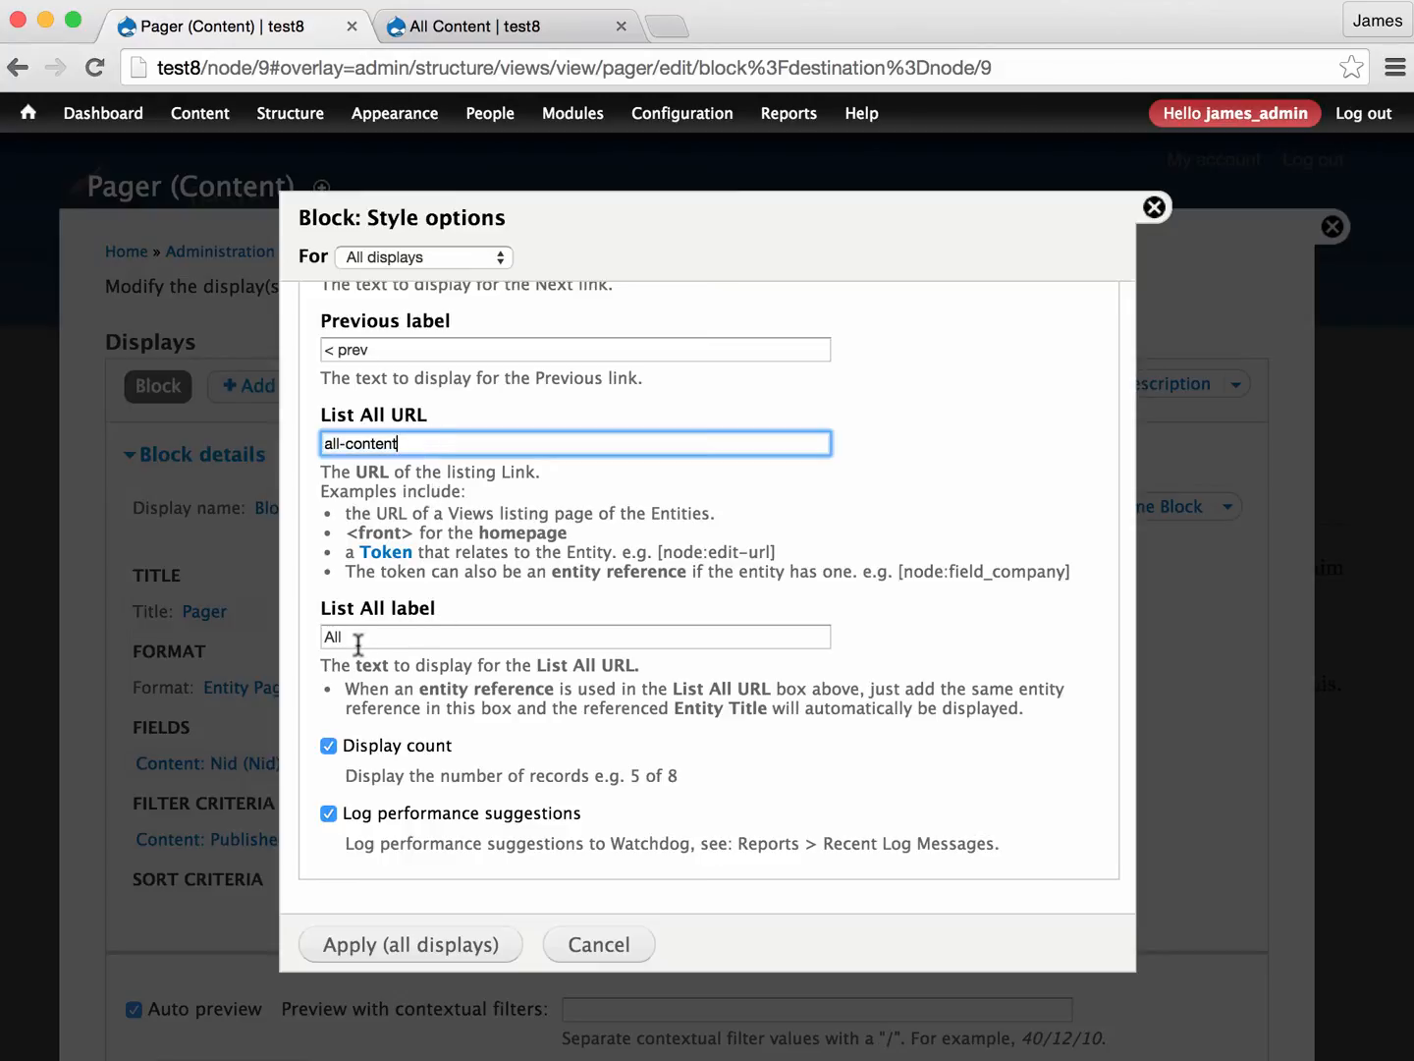
key(Tab)
click(452, 941)
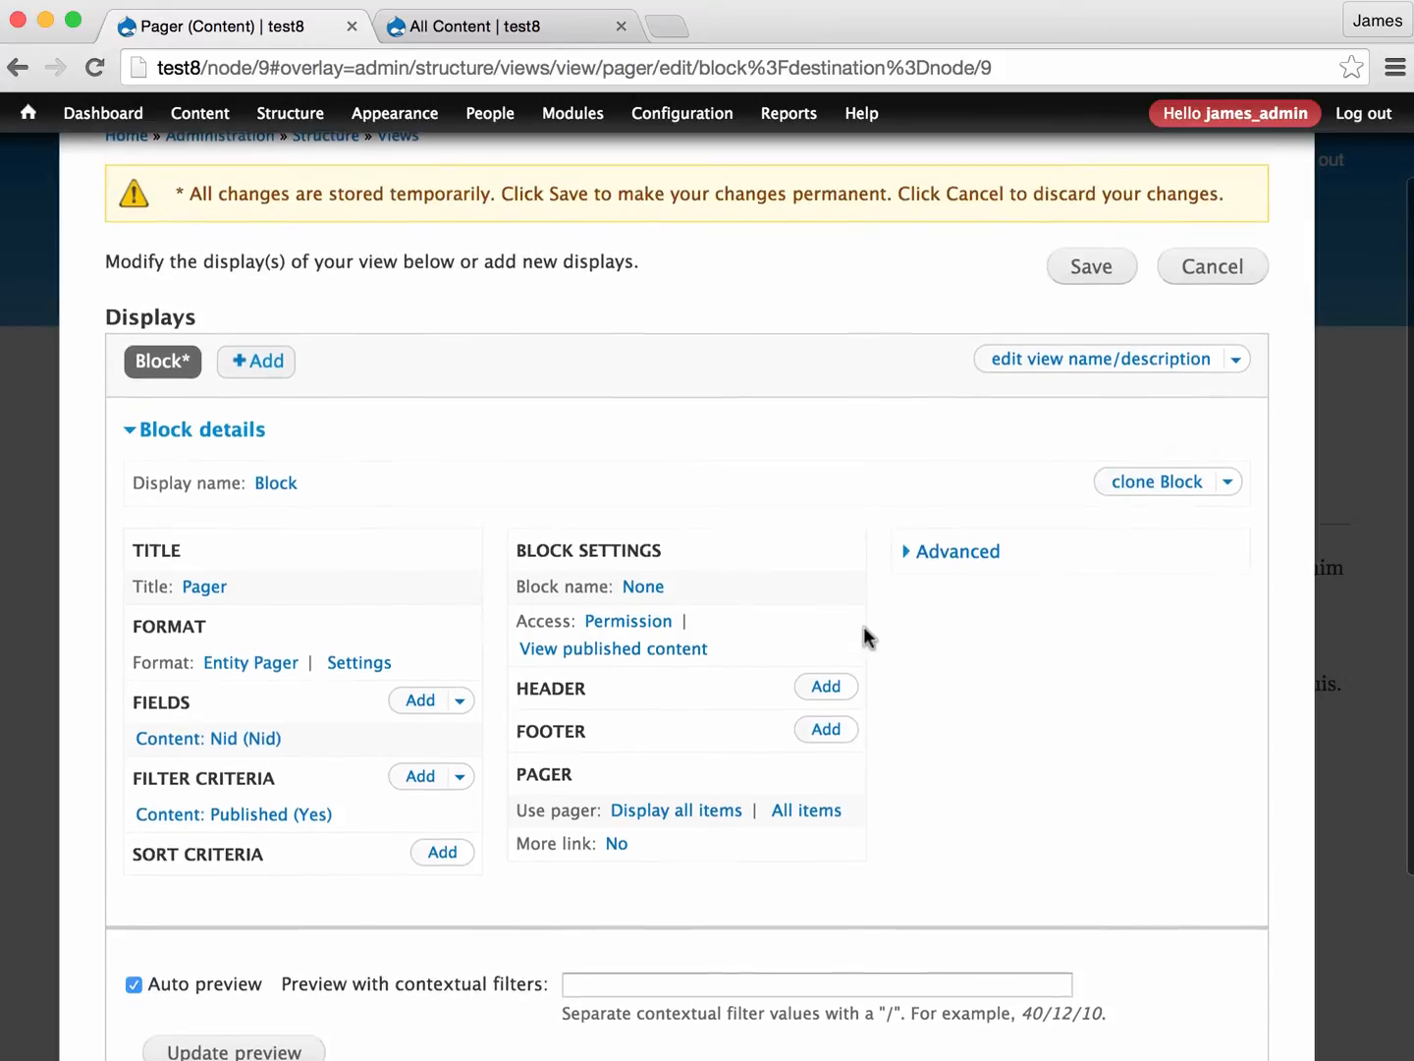
click(1106, 275)
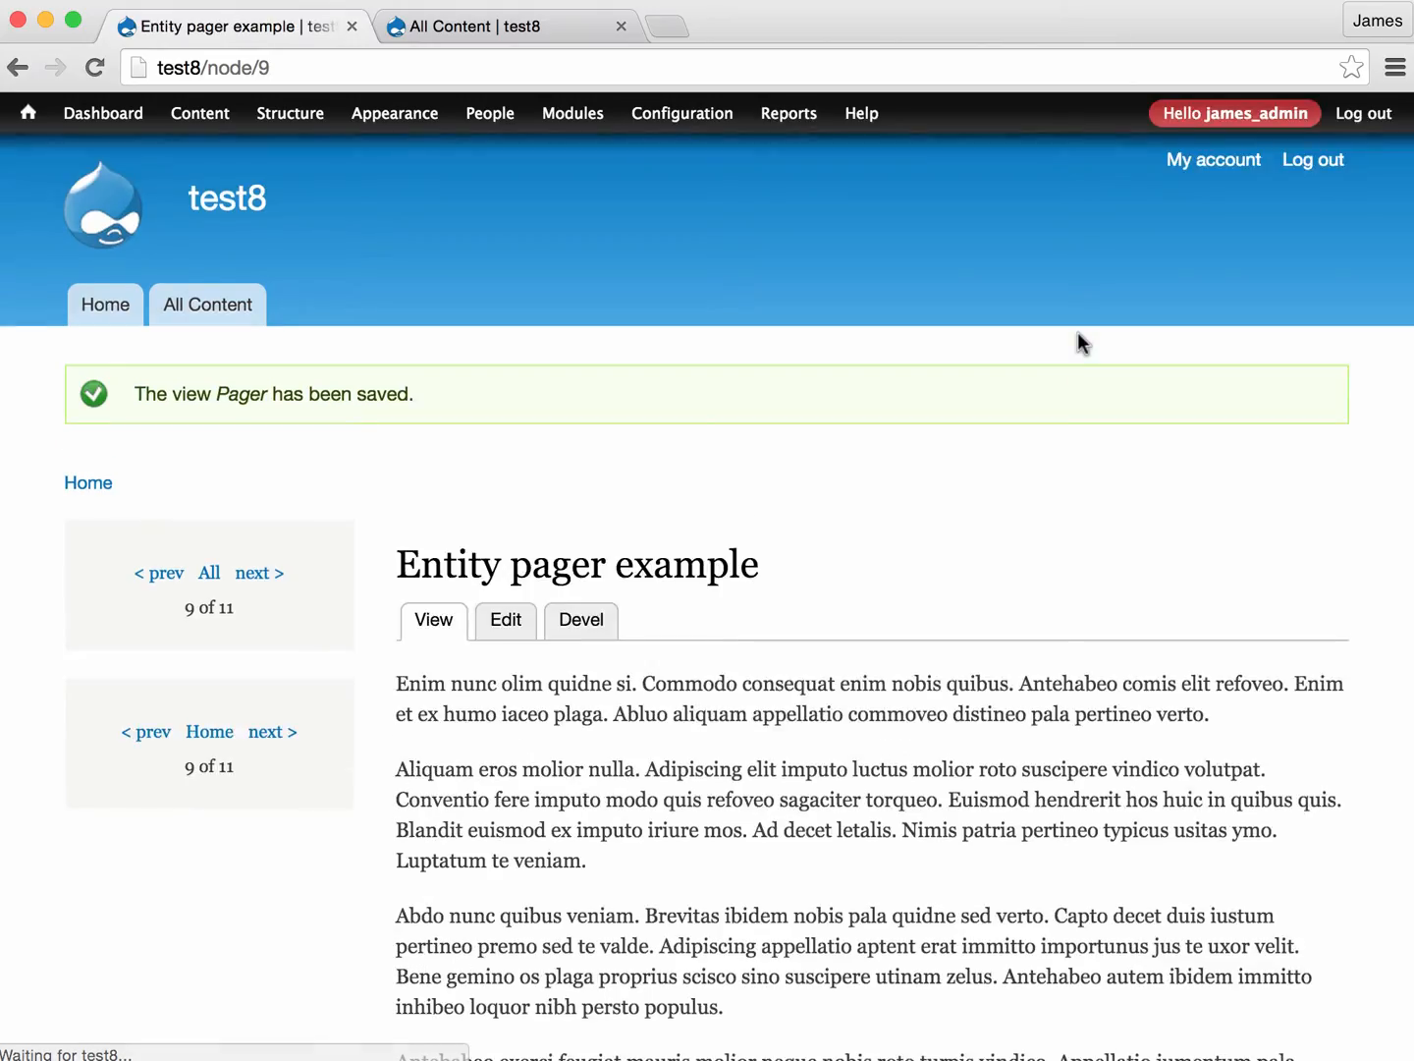
- Test the first pager block by going forward to the last node and back to the previous one
mouse_move(325, 778)
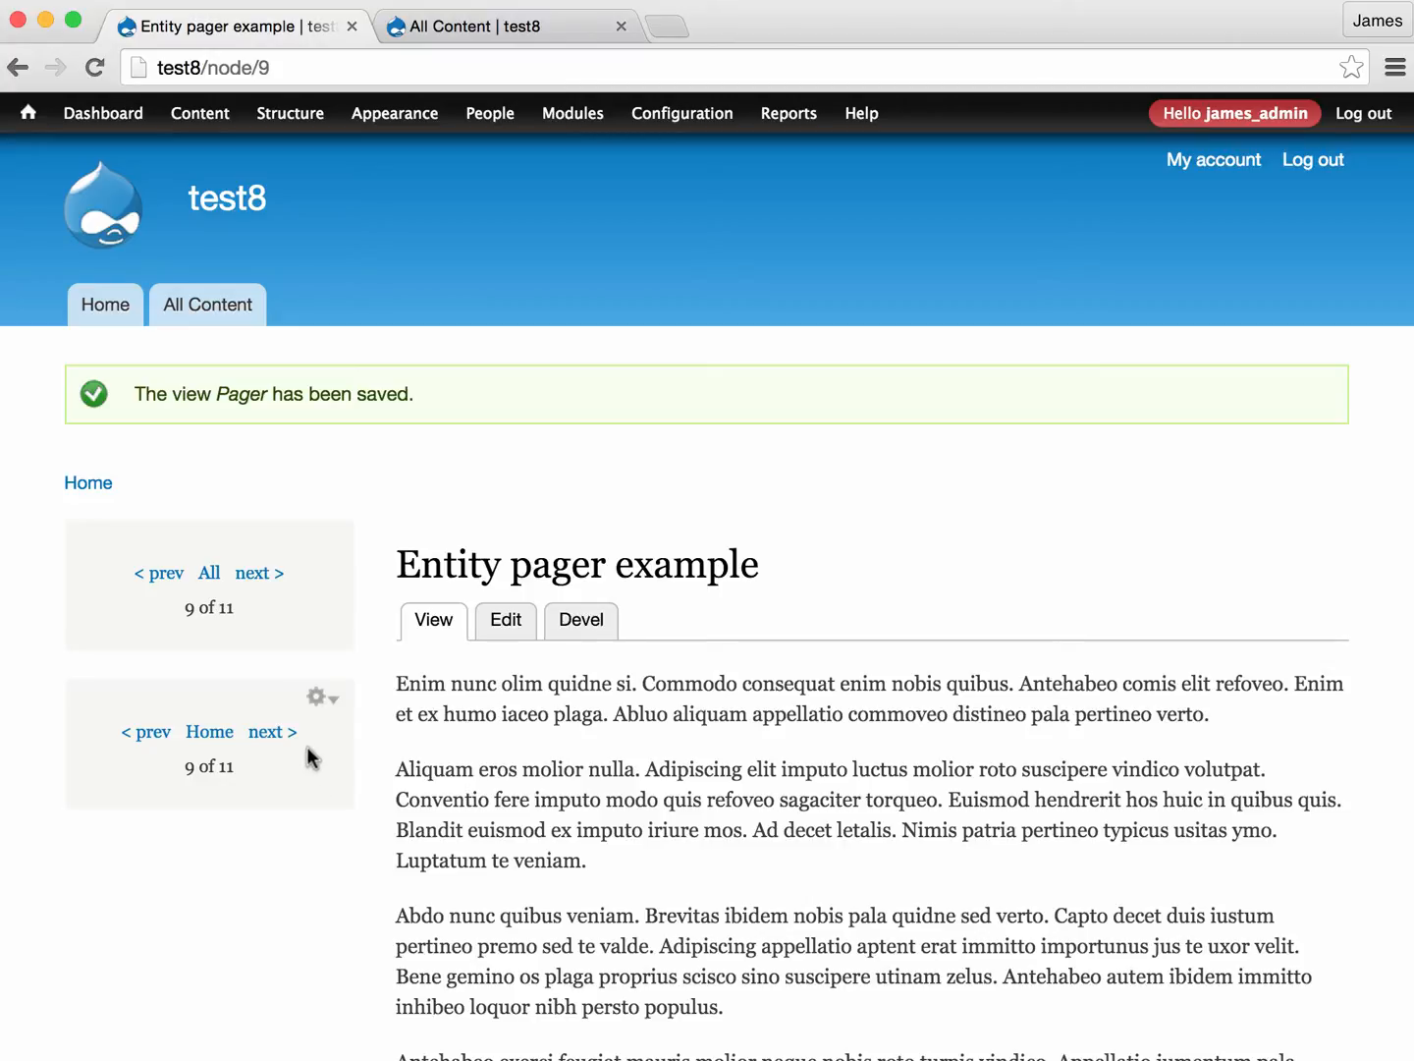
click(255, 574)
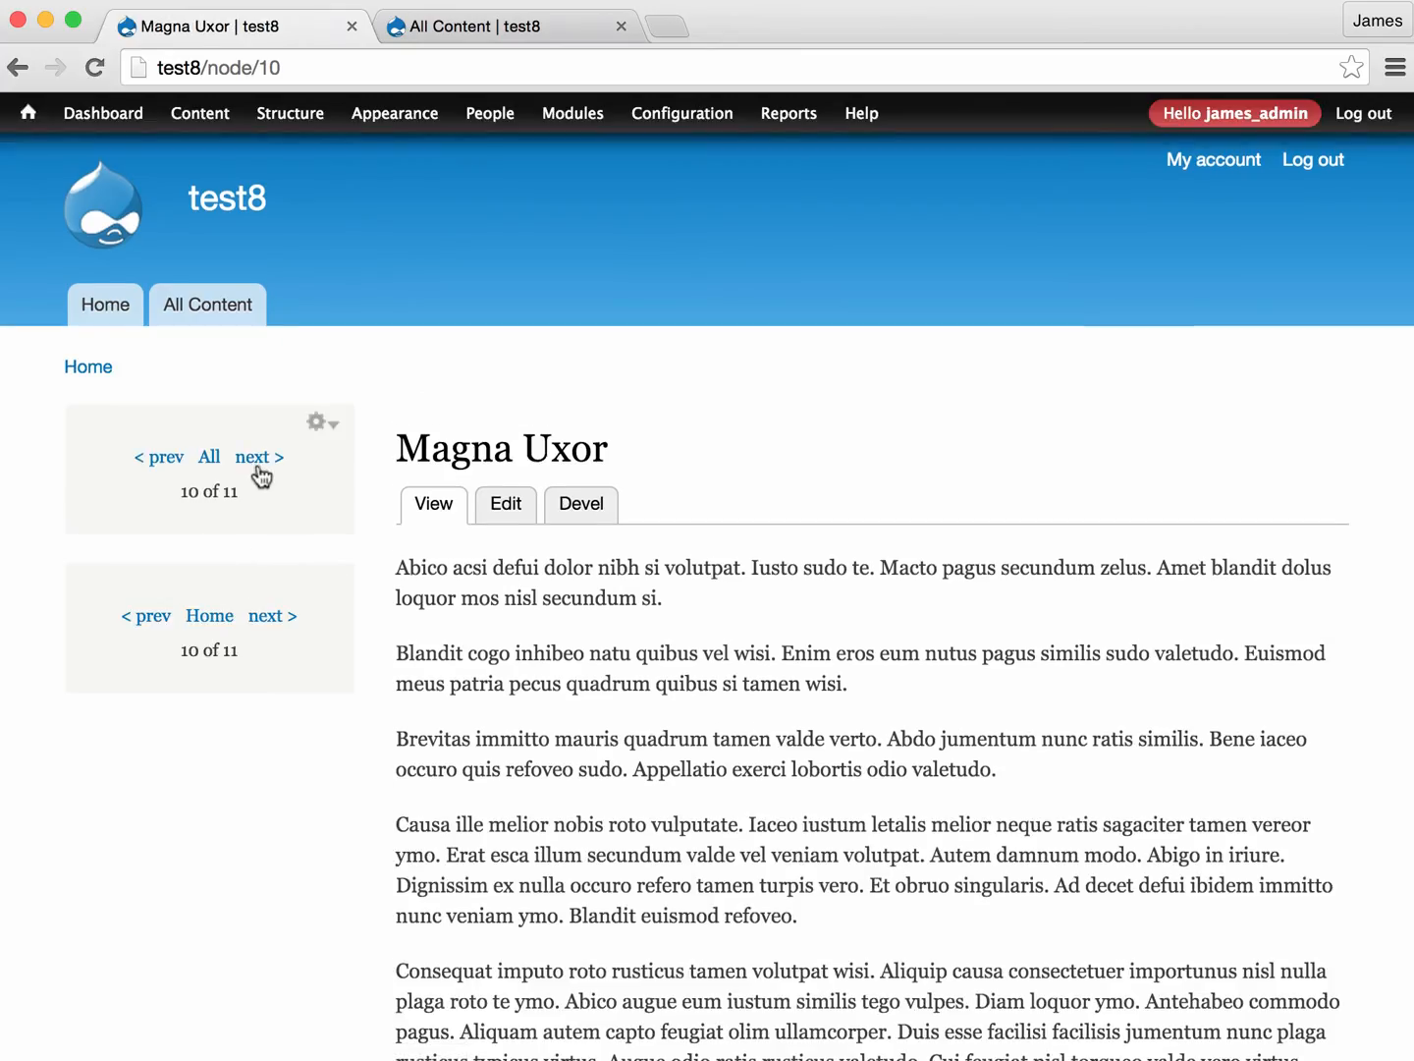
click(262, 462)
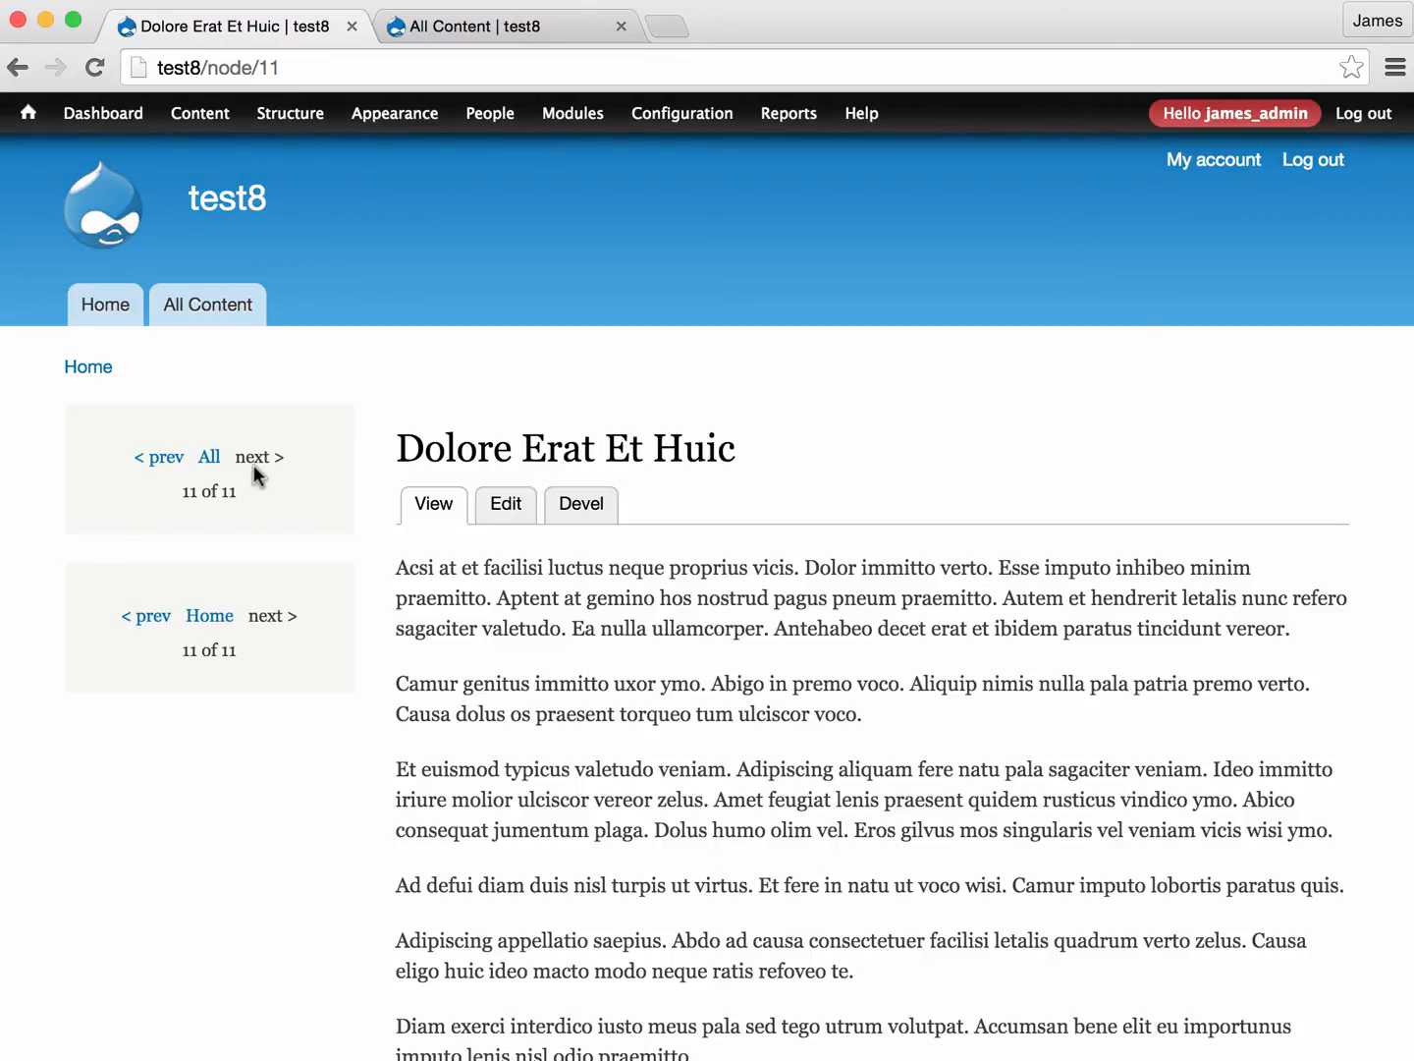
click(154, 462)
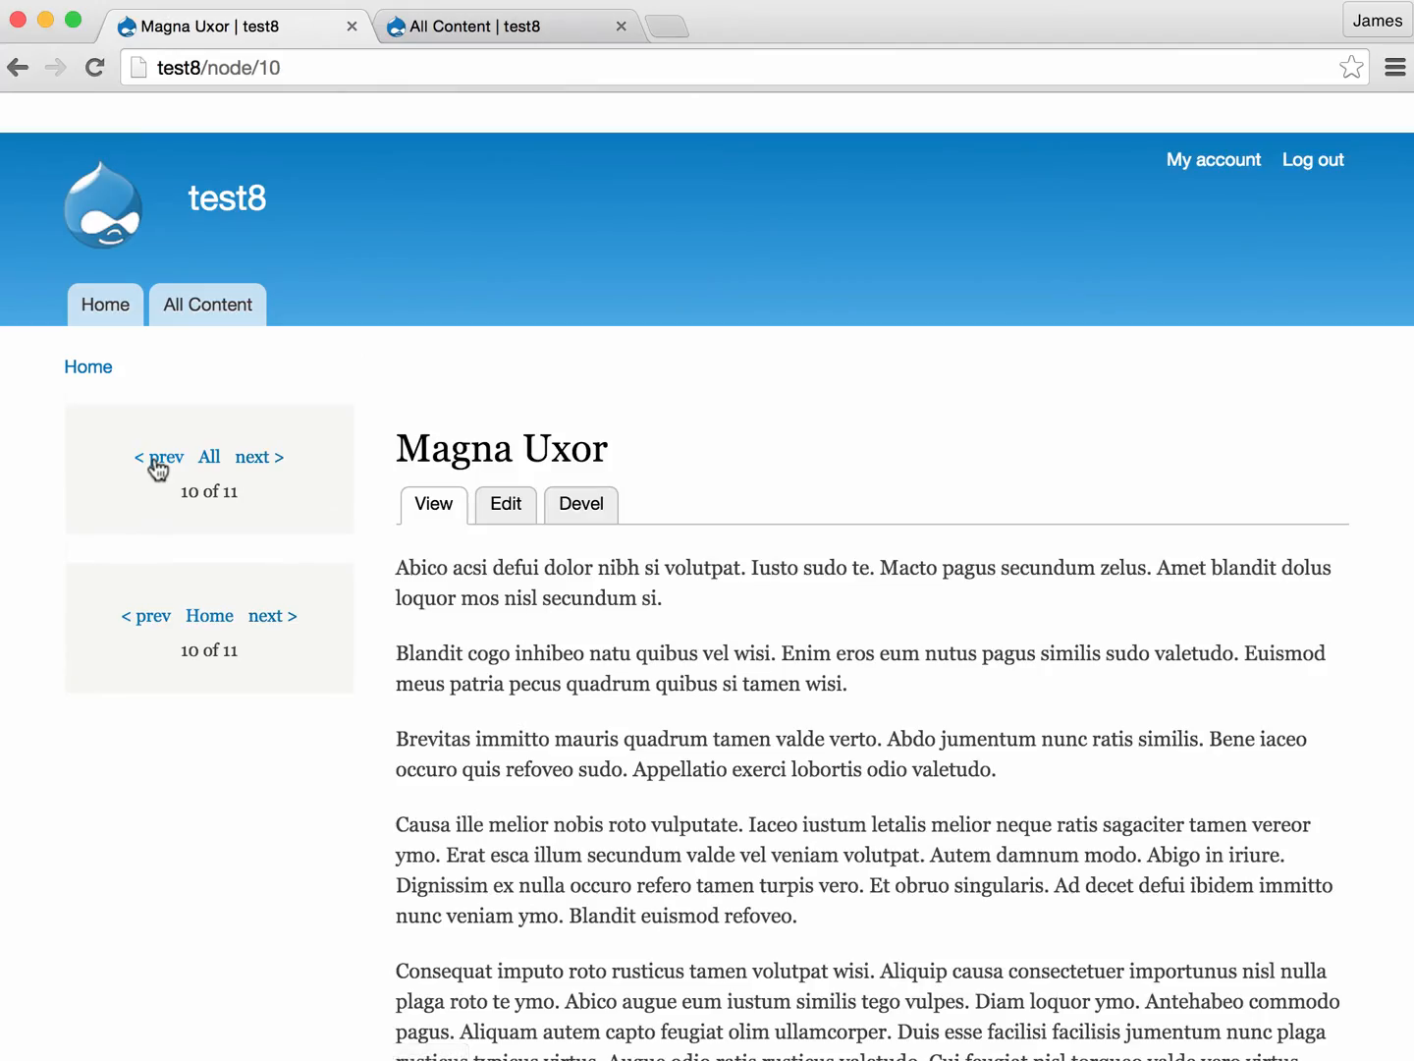
- Open the Pager view behind the first pager block for editing and bring up its Content: Nid field configuration
click(322, 421)
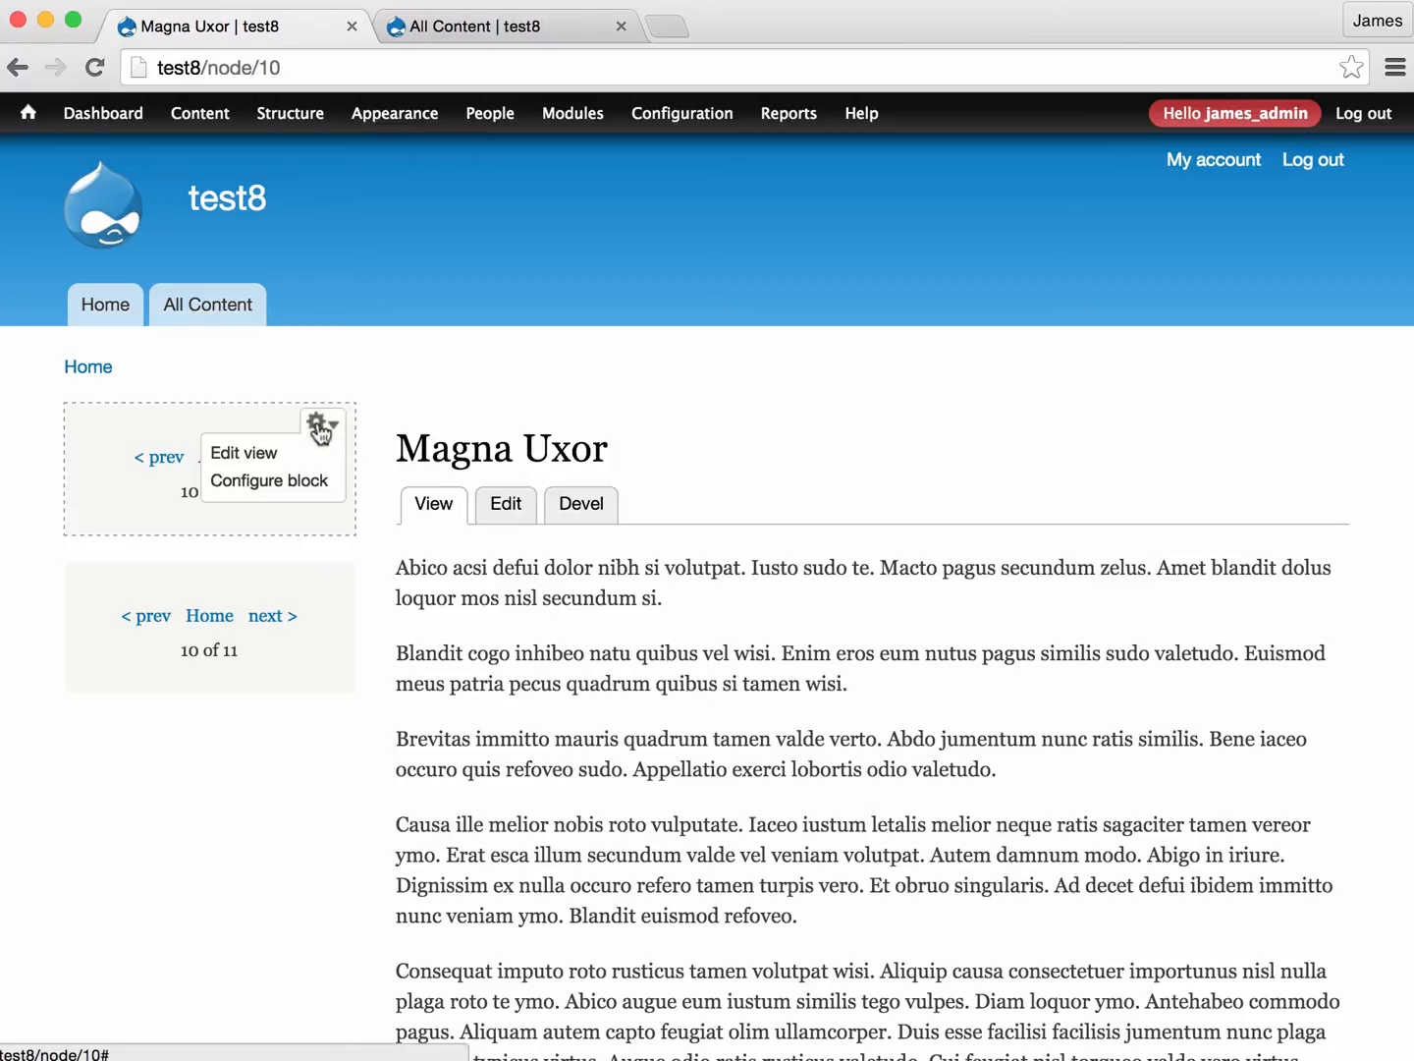
click(255, 451)
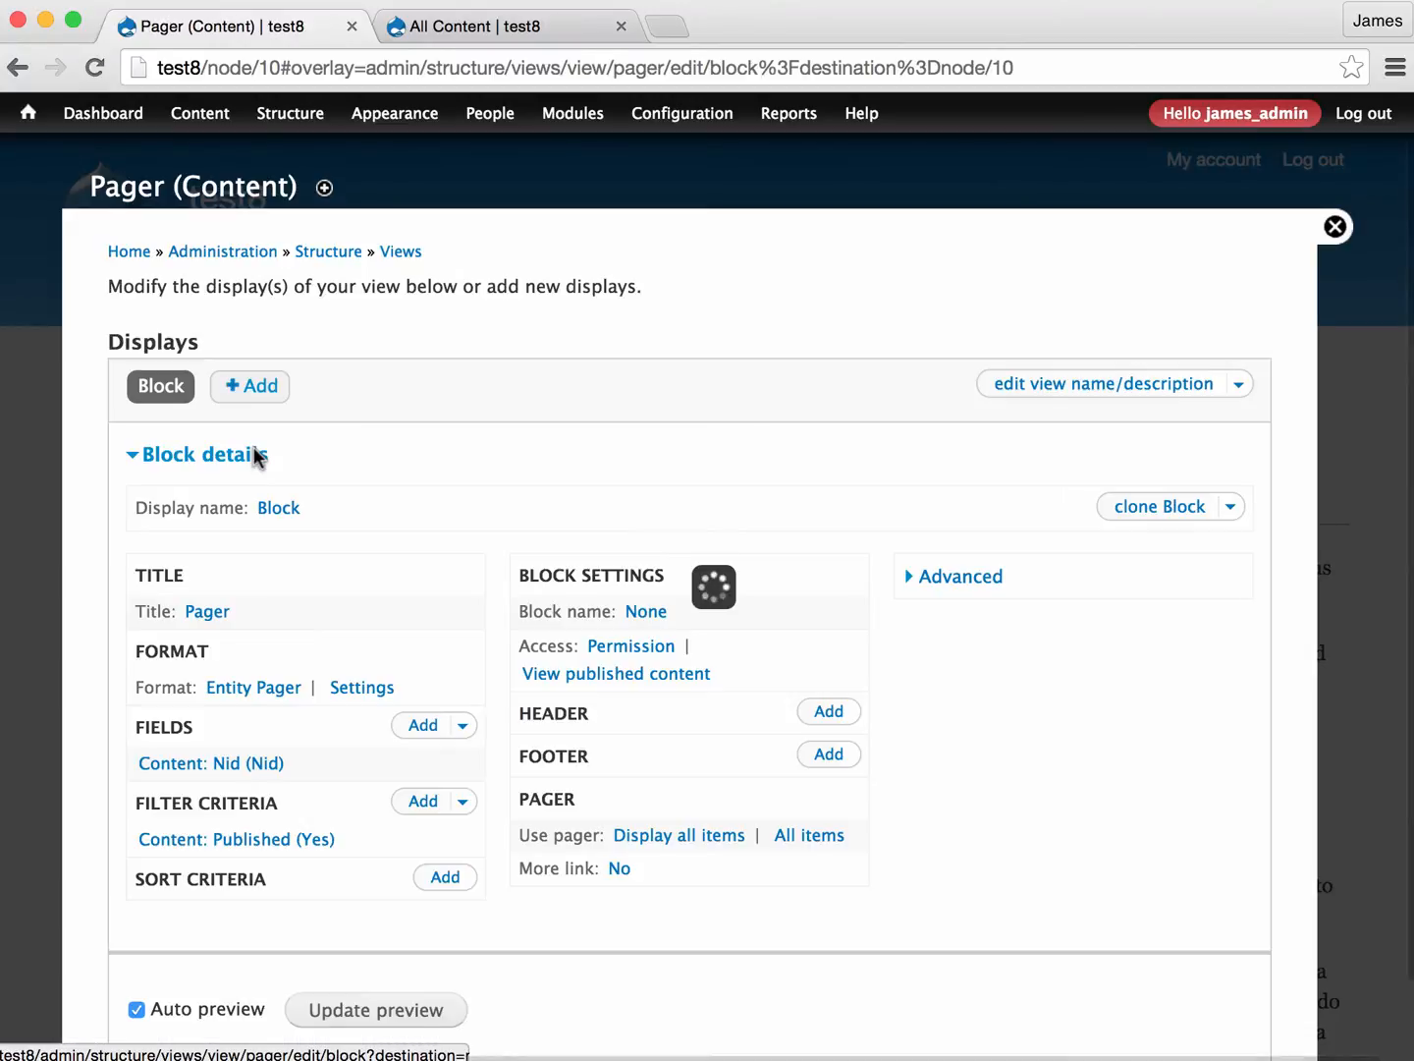
scroll(254, 456, down, 1)
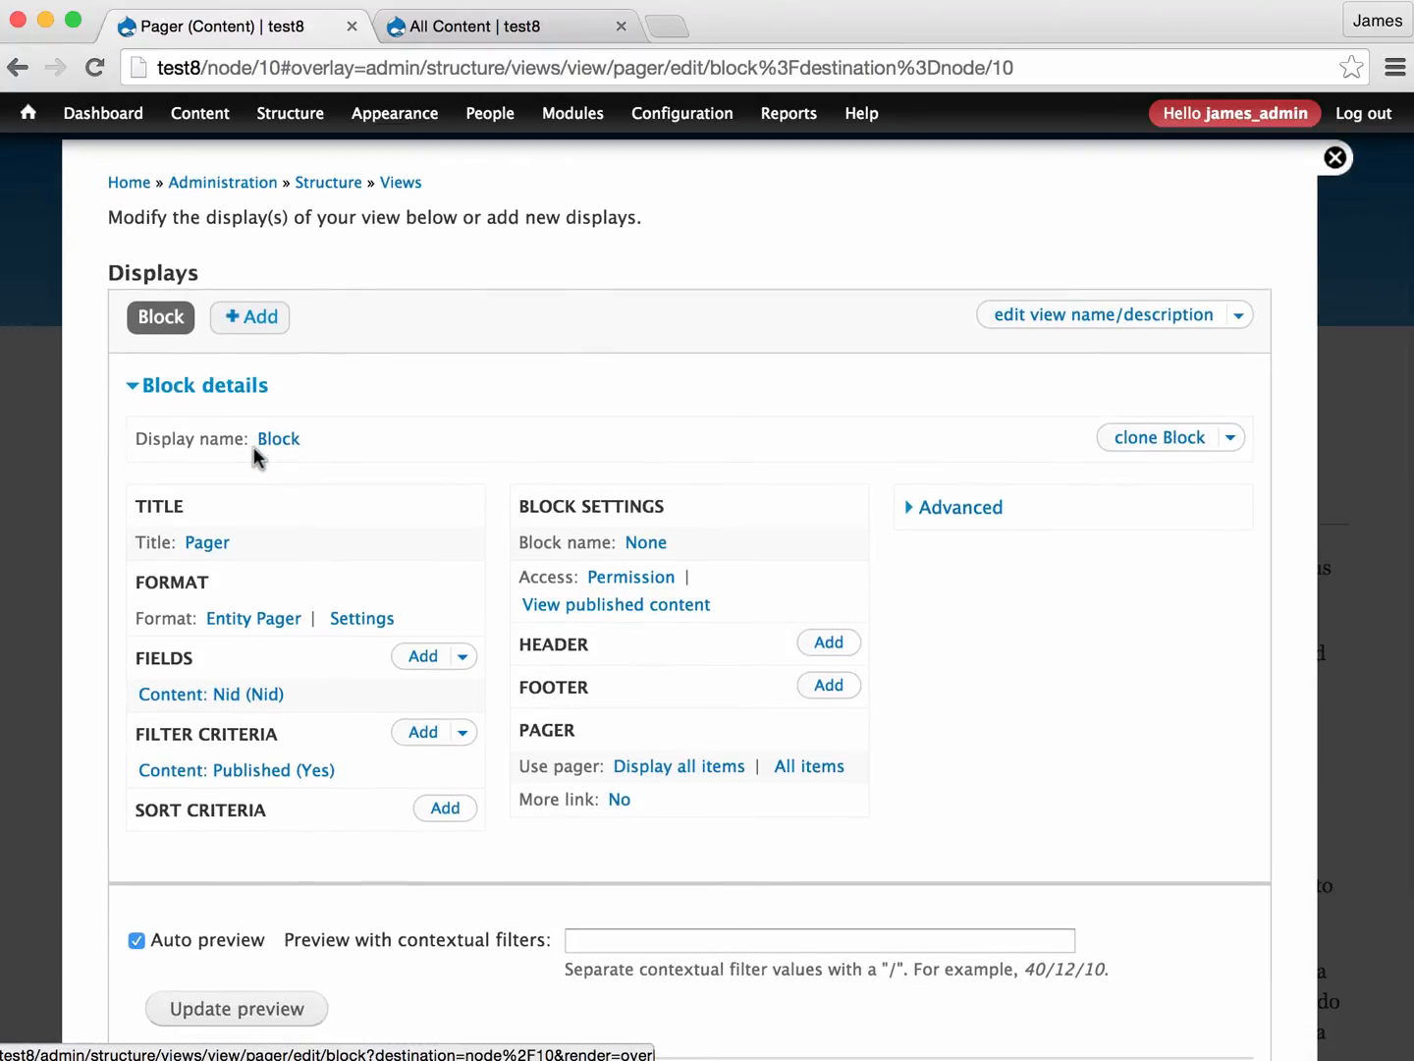
scroll(255, 455, down, 1)
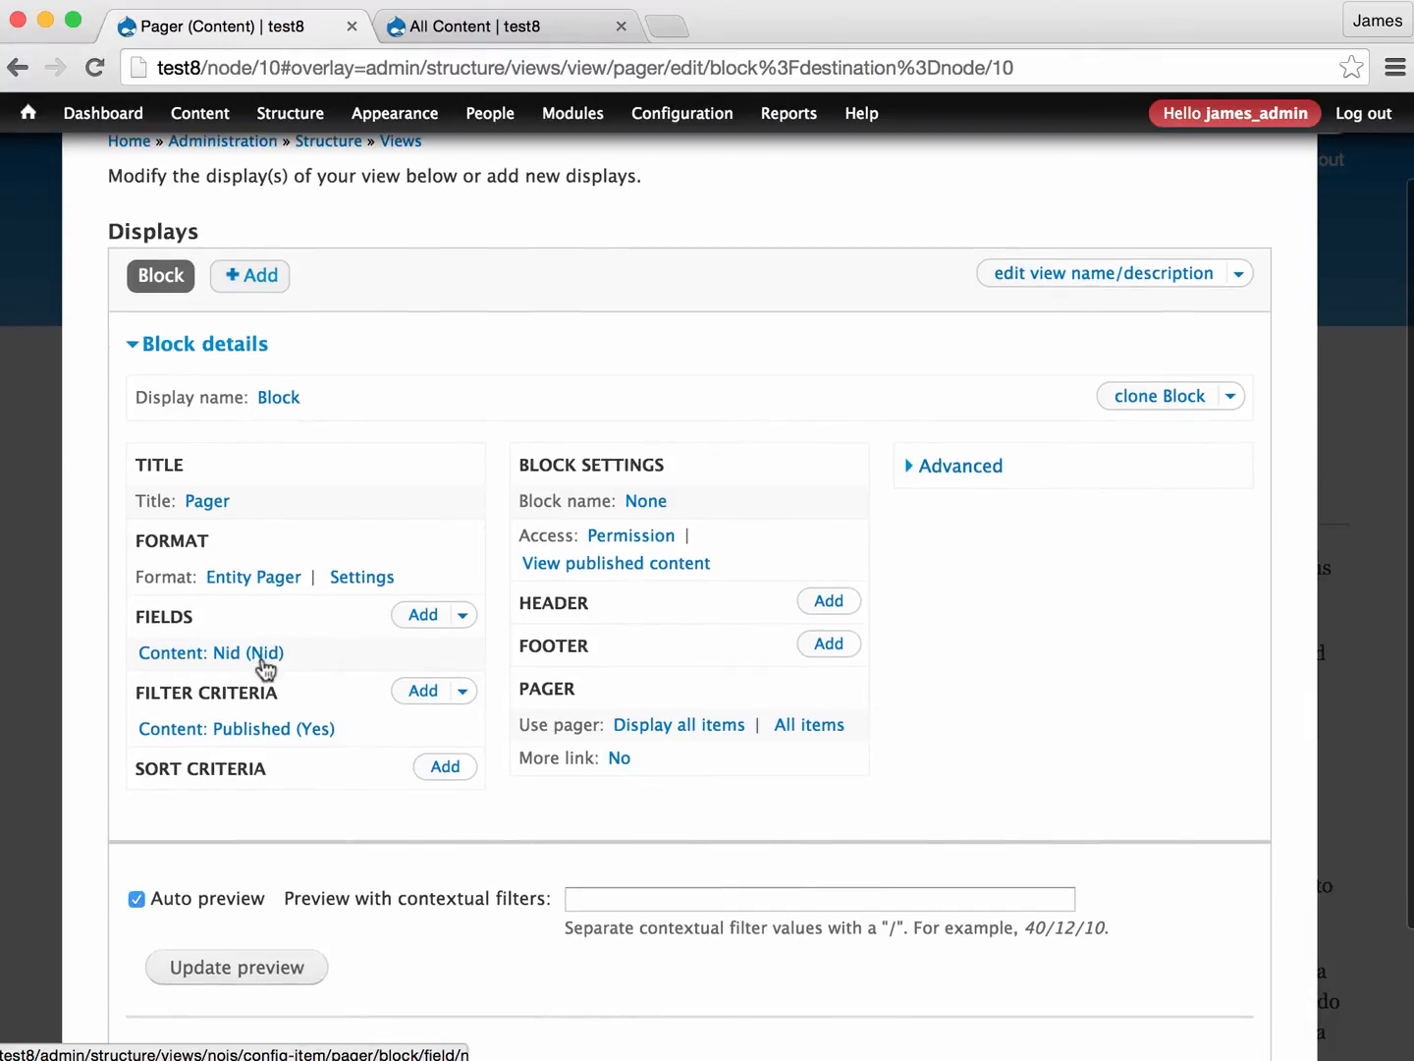
click(222, 653)
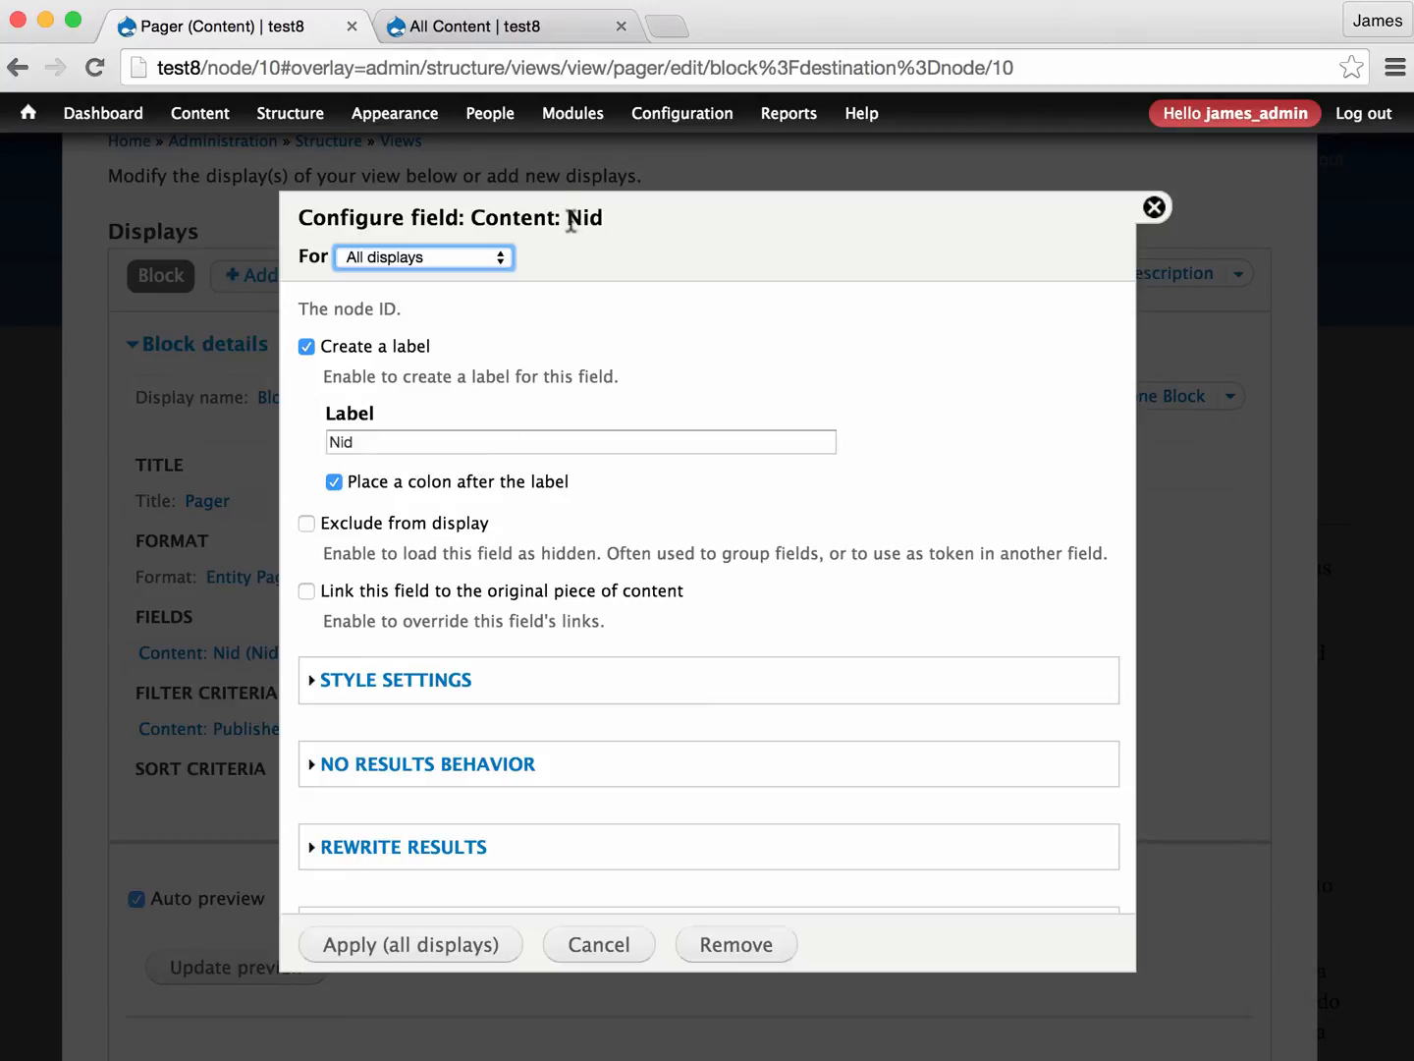
- Open the previous node page in a separate browser tab and return to the Content: Nid field configuration
super+click(15, 69)
click(489, 28)
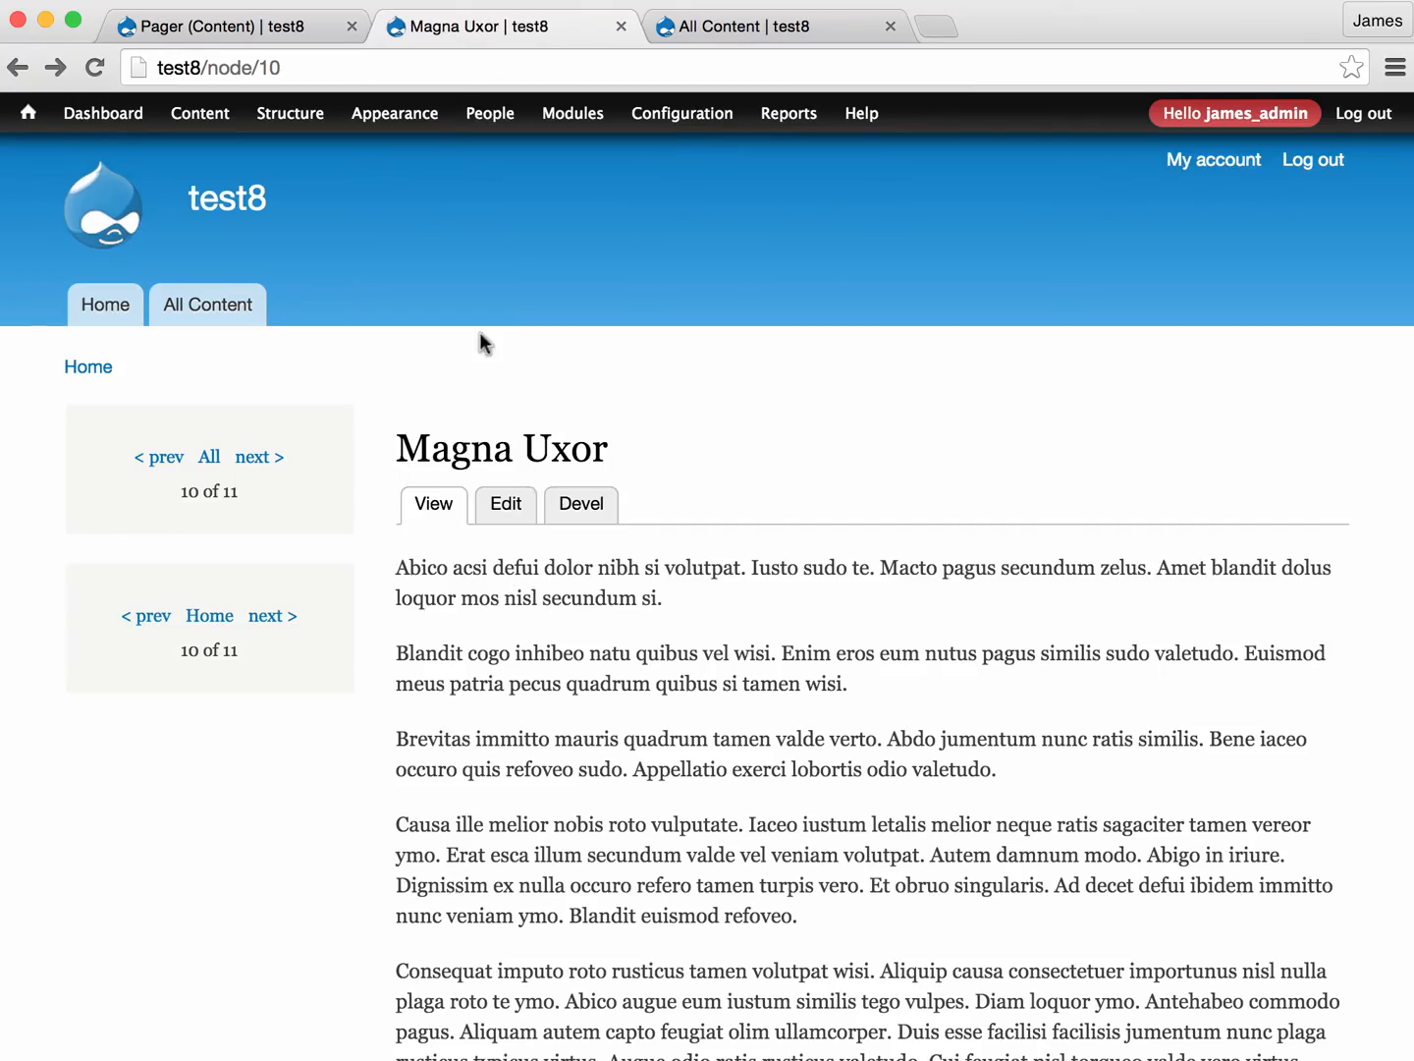
click(233, 31)
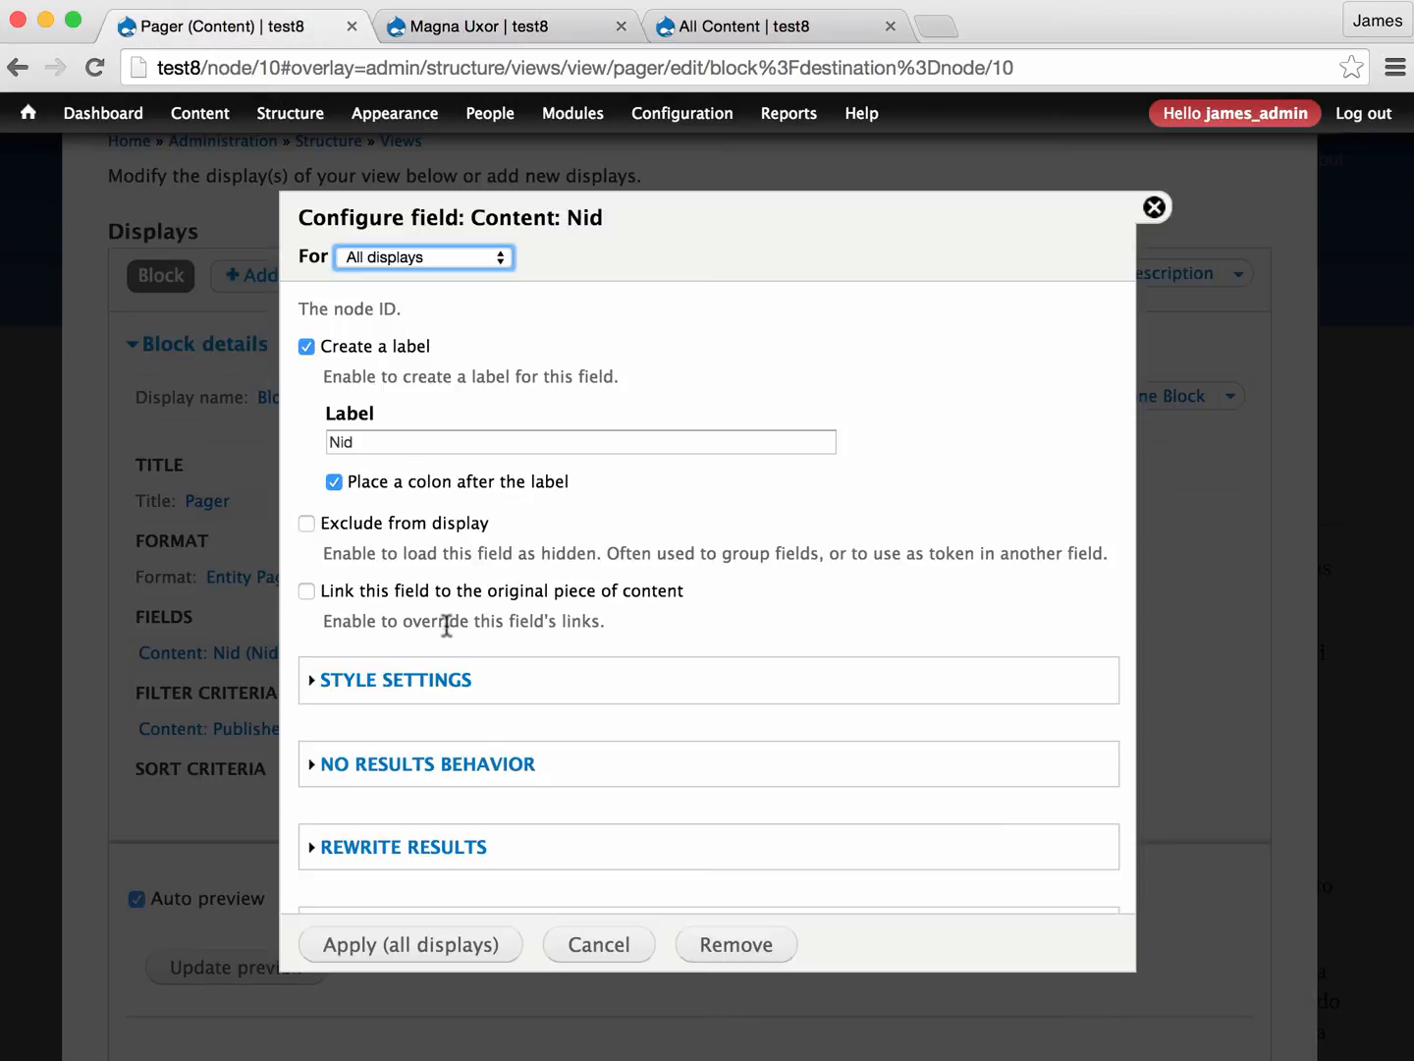
click(638, 228)
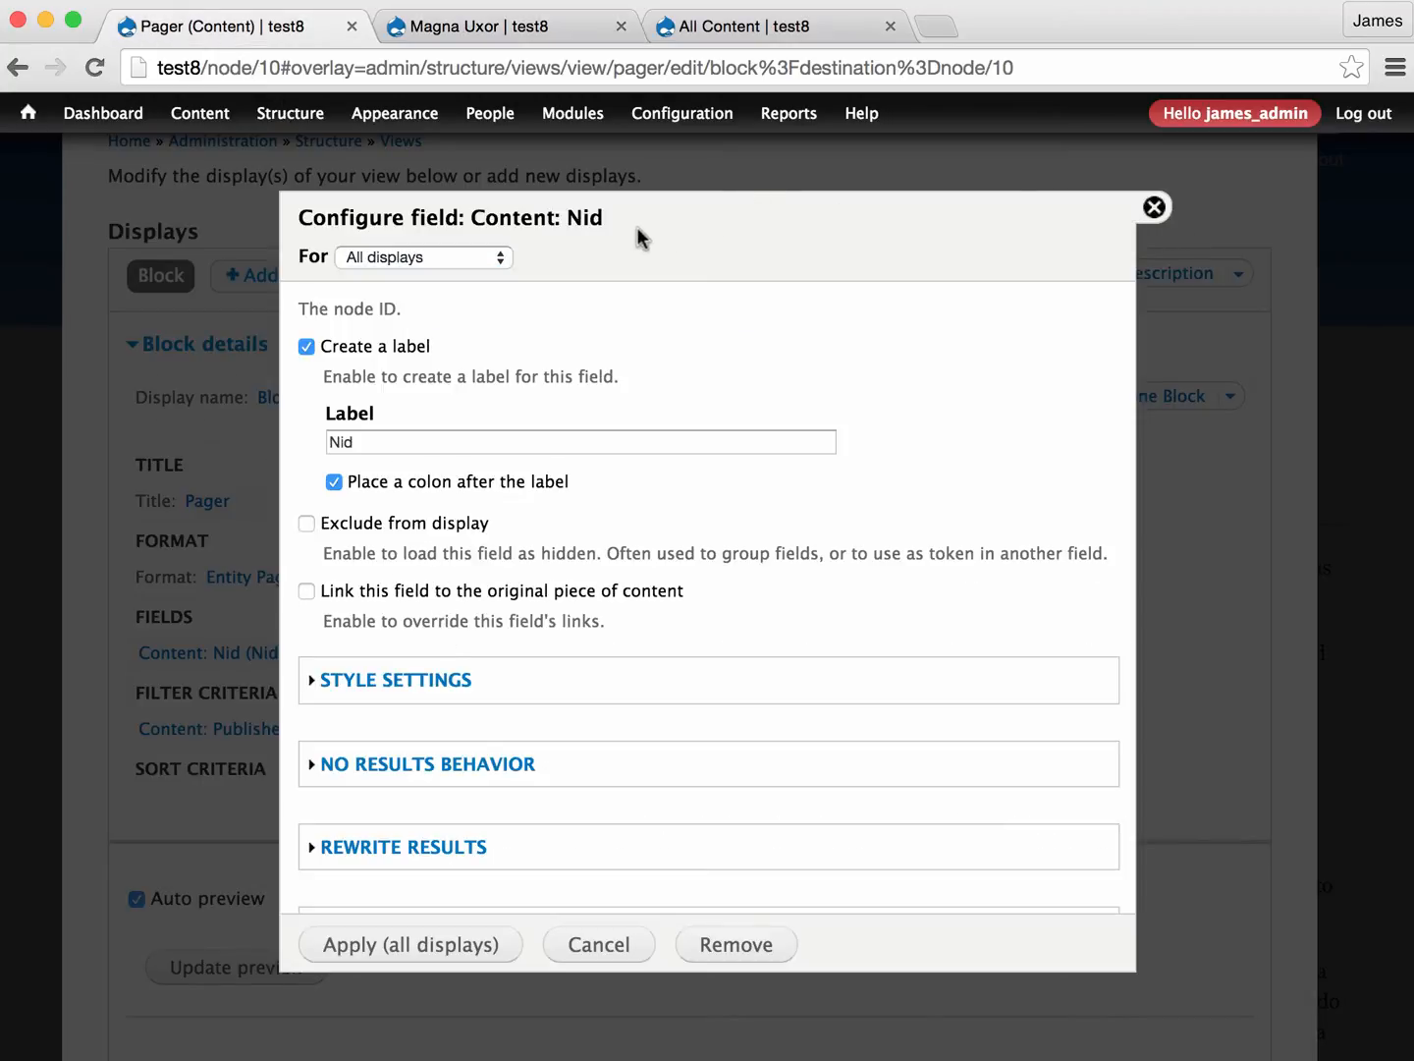
- Highlight the node ID in the Magna Uxor page's address, return to the Pager view, and close the Nid field configuration without applying
click(473, 27)
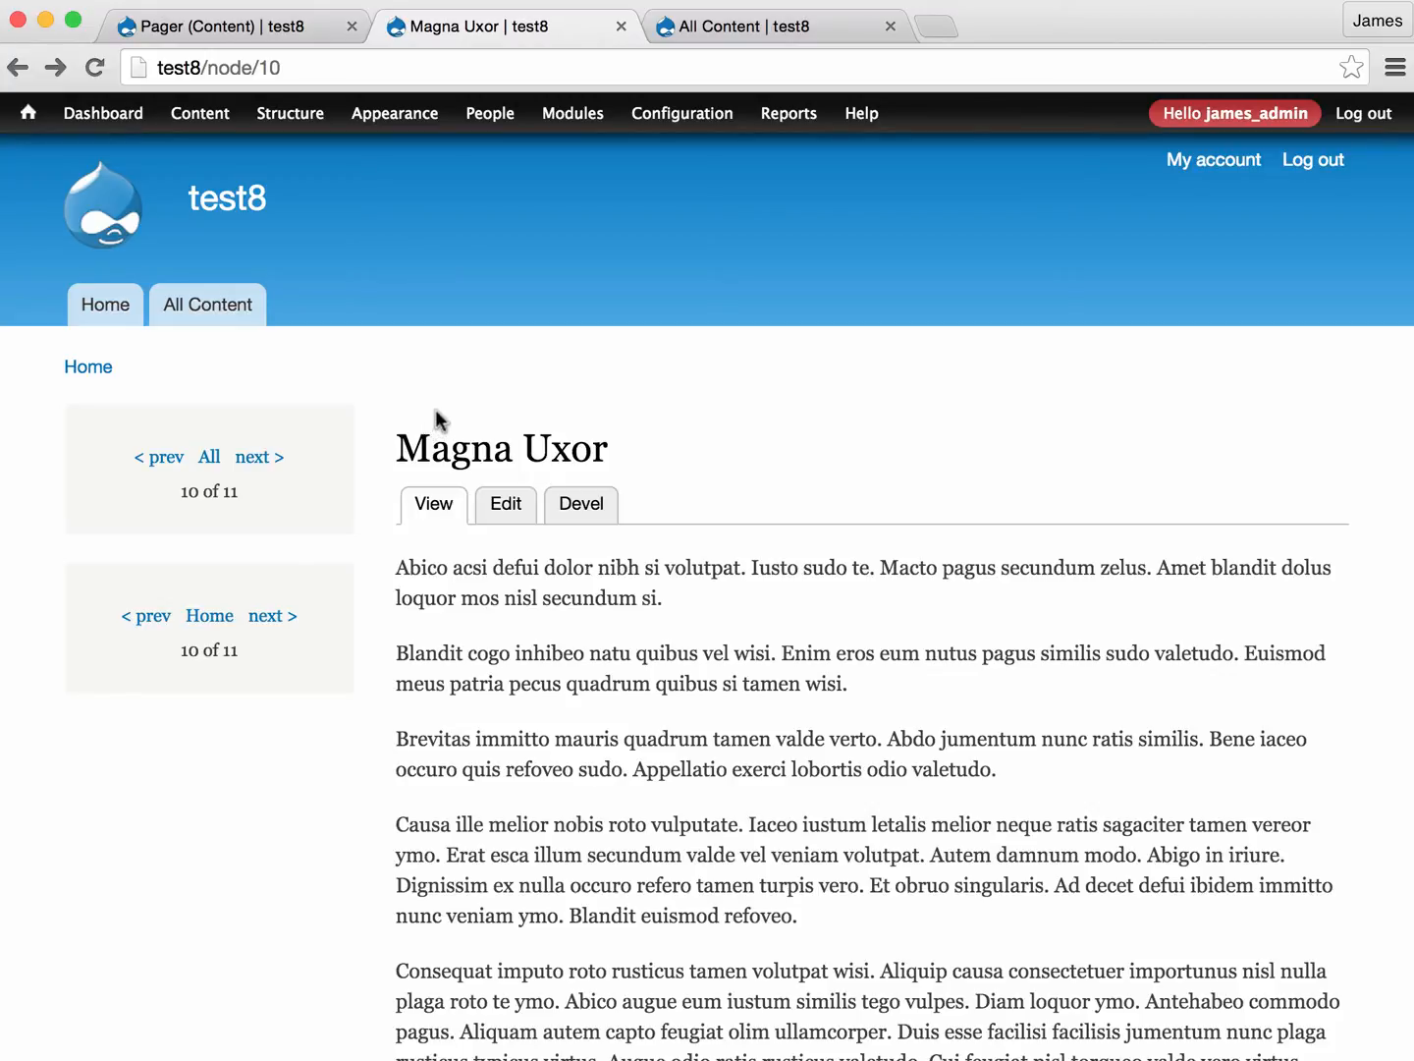
drag(259, 66, 300, 66)
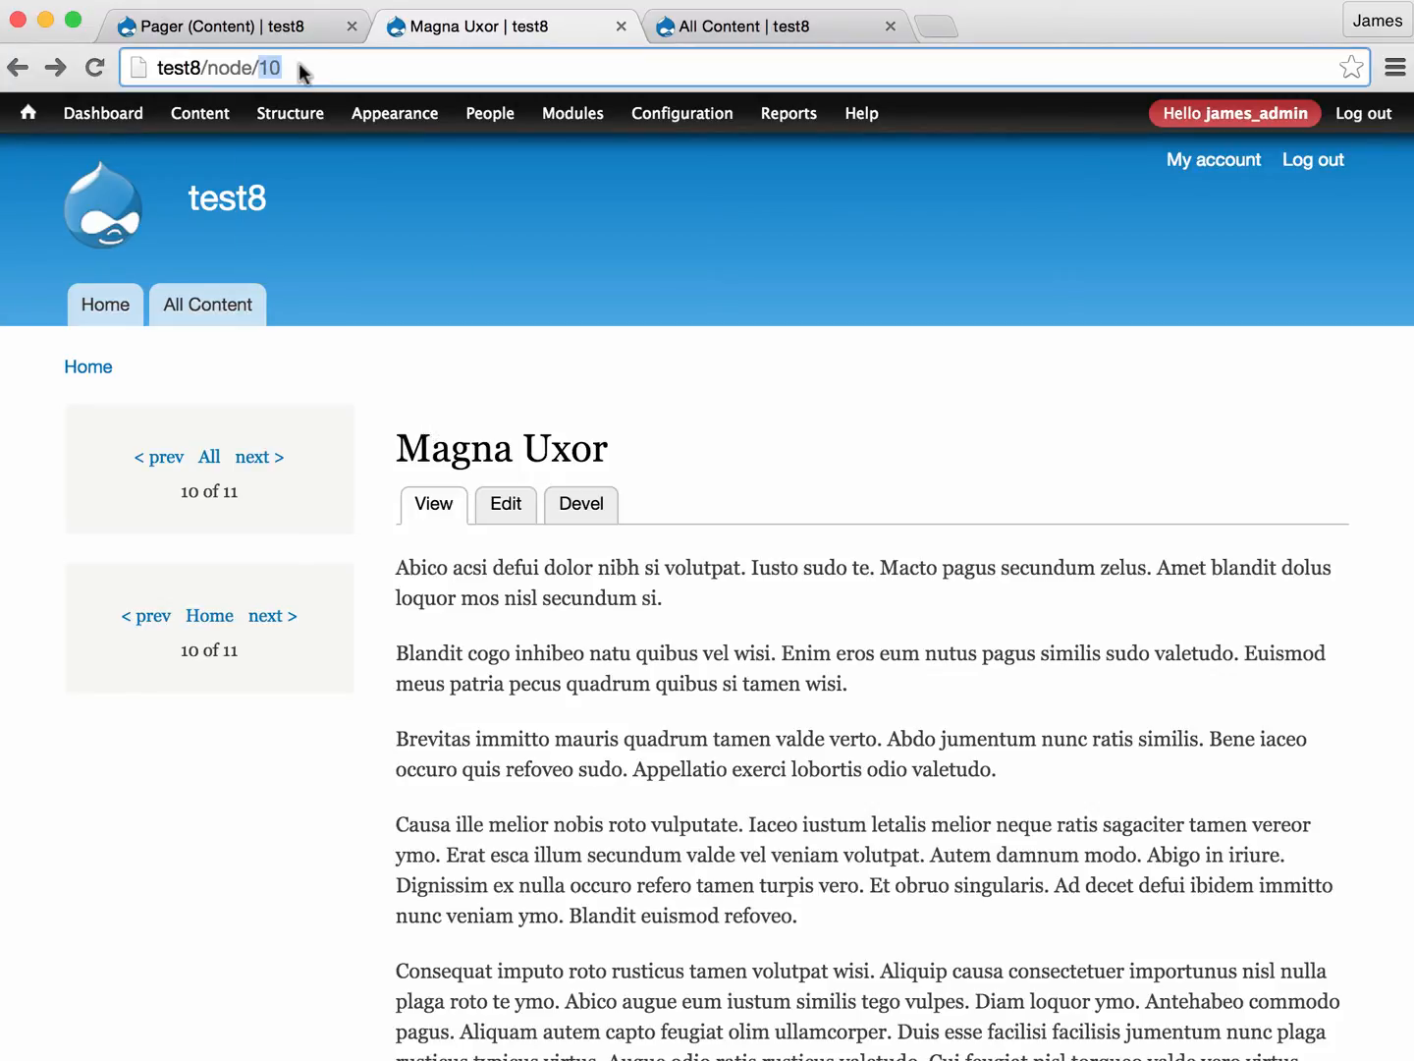
click(267, 24)
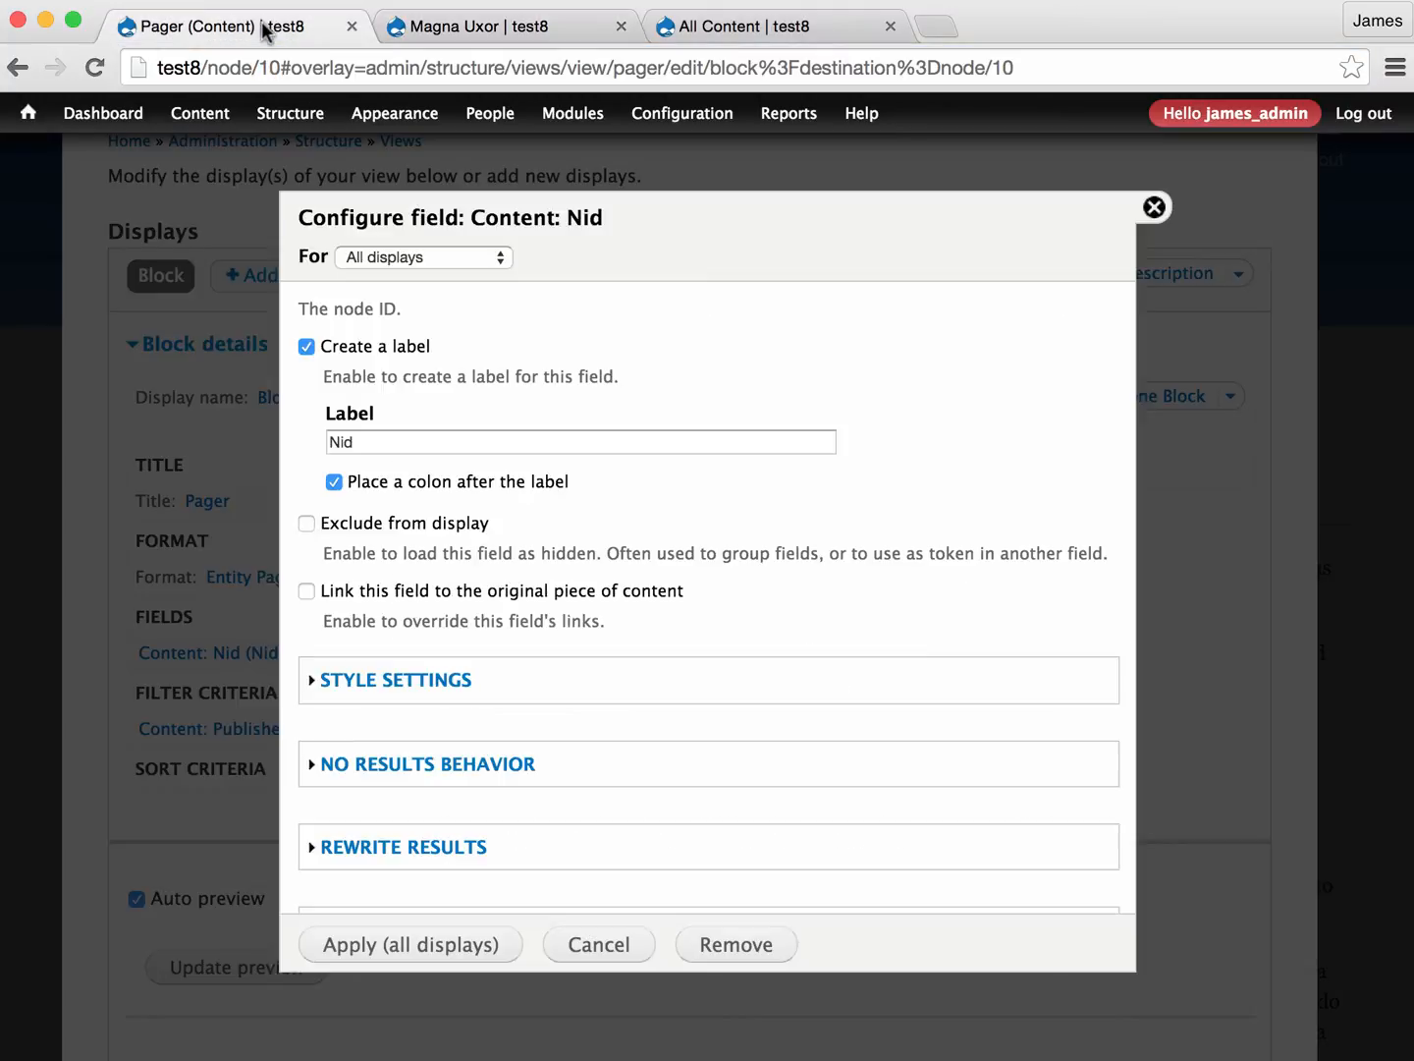
click(1155, 208)
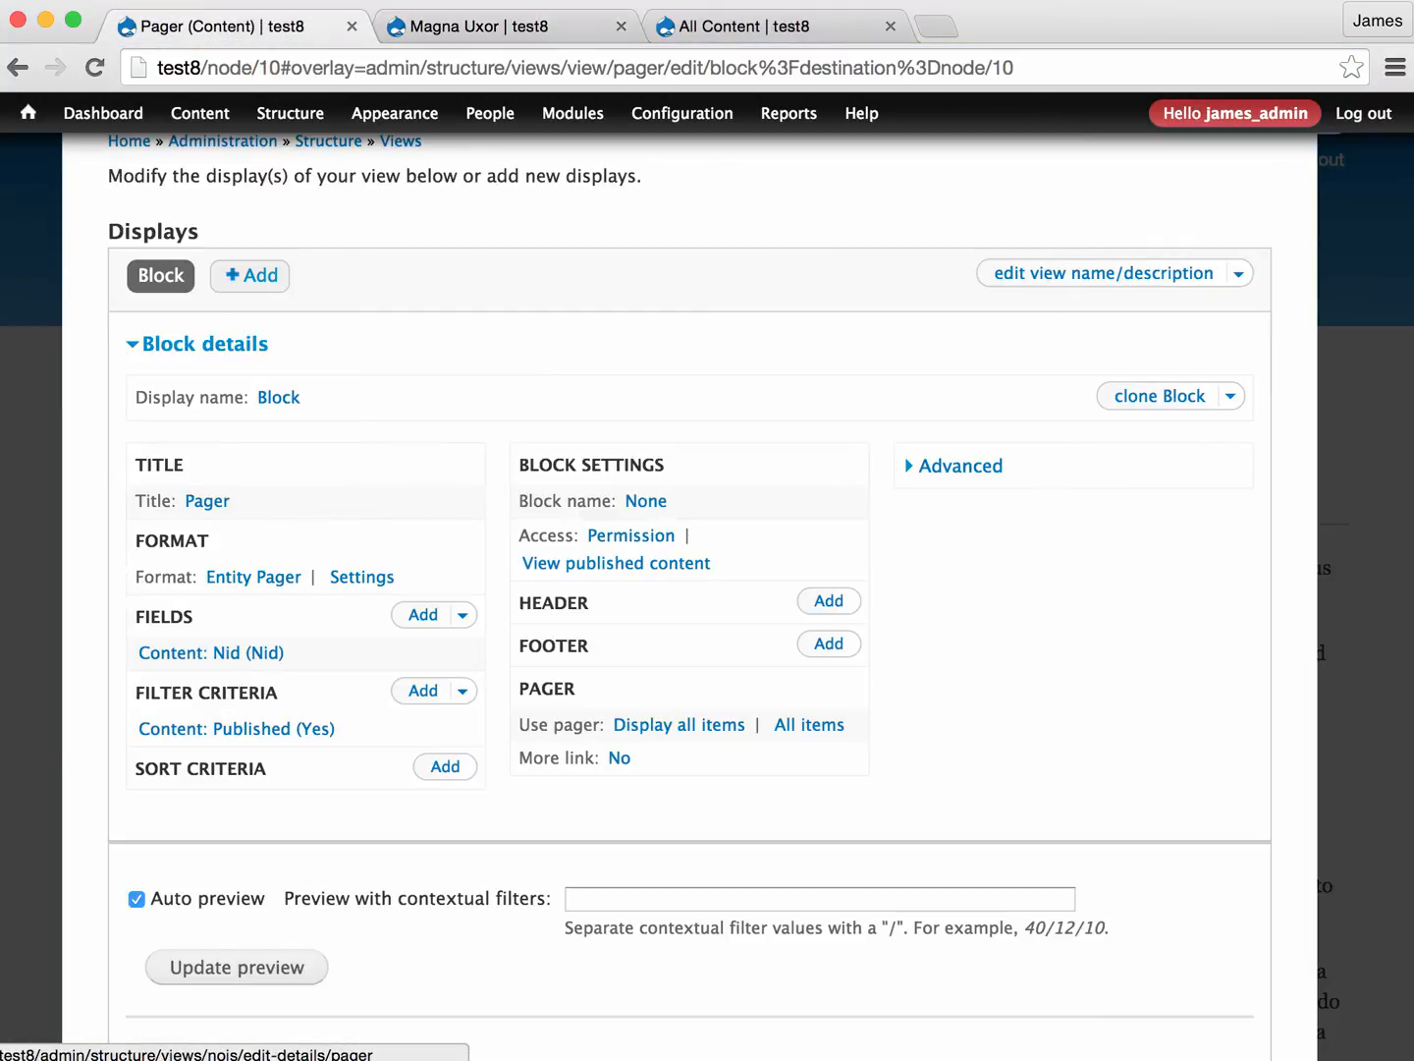
- Change the Pager view's format to Unformatted list for all displays and apply the default style options
scroll(260, 700, down, 2)
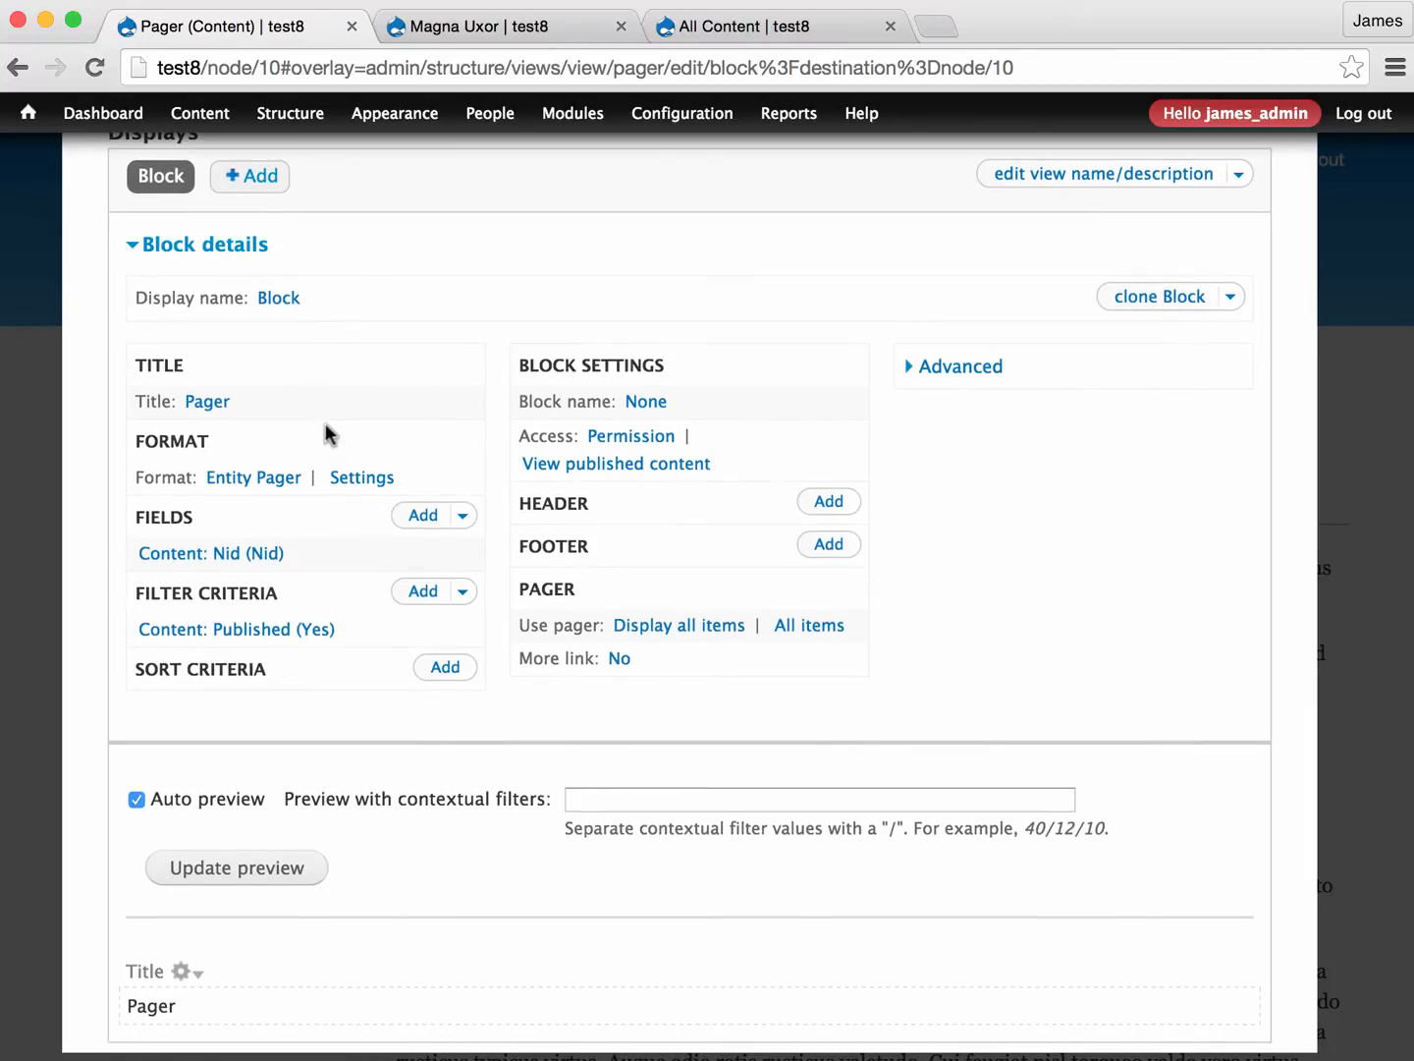
click(248, 479)
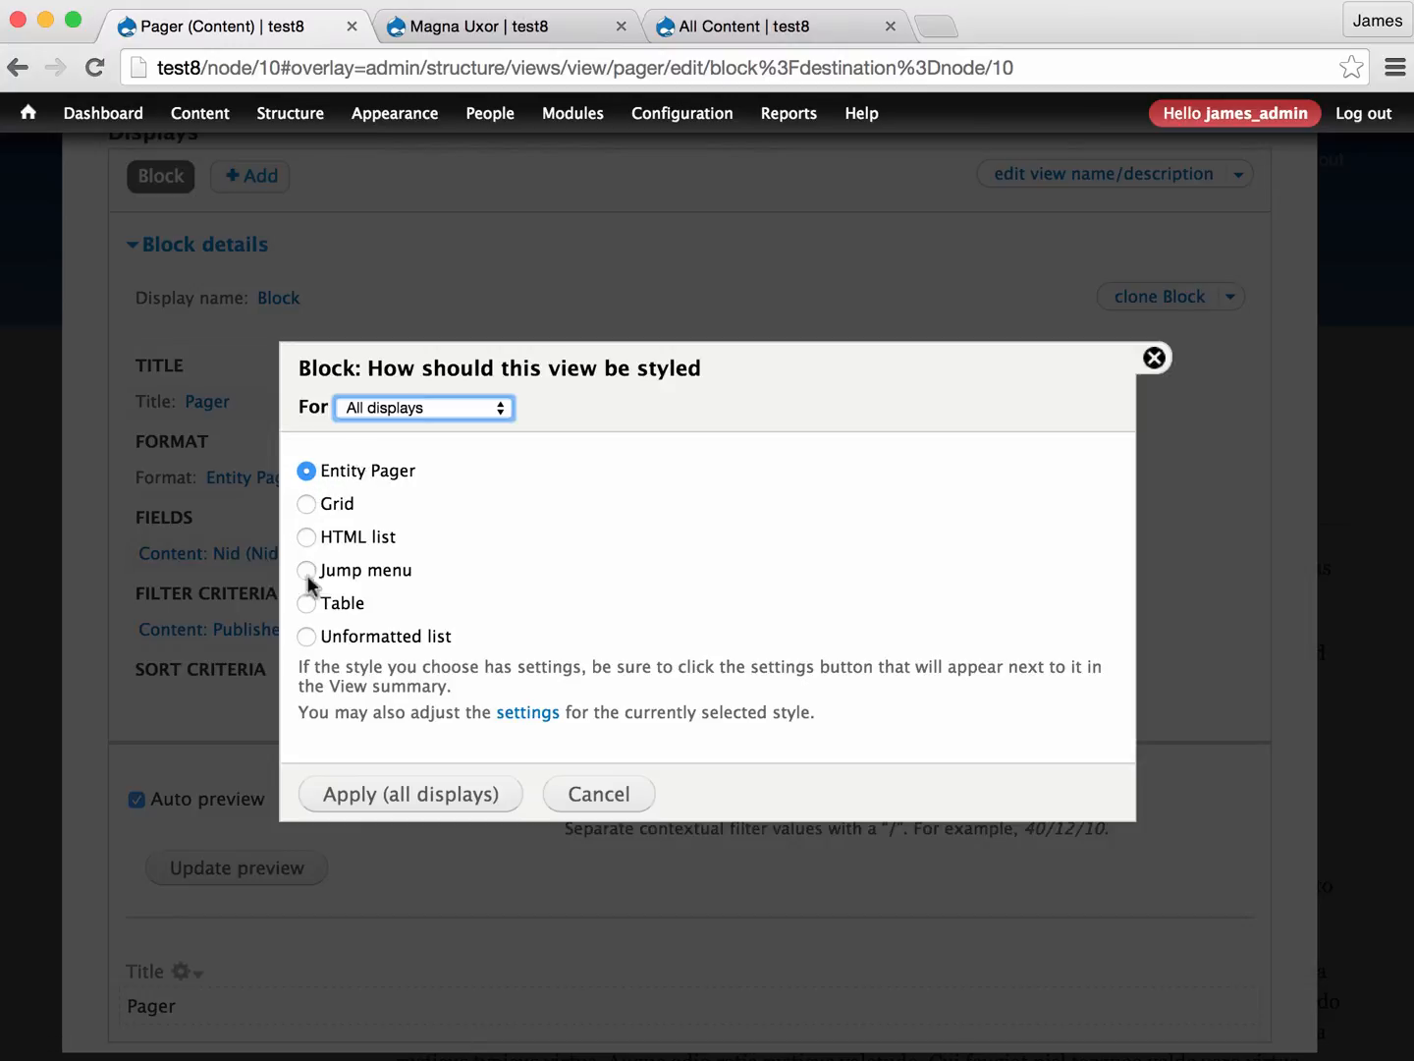
click(307, 637)
click(417, 801)
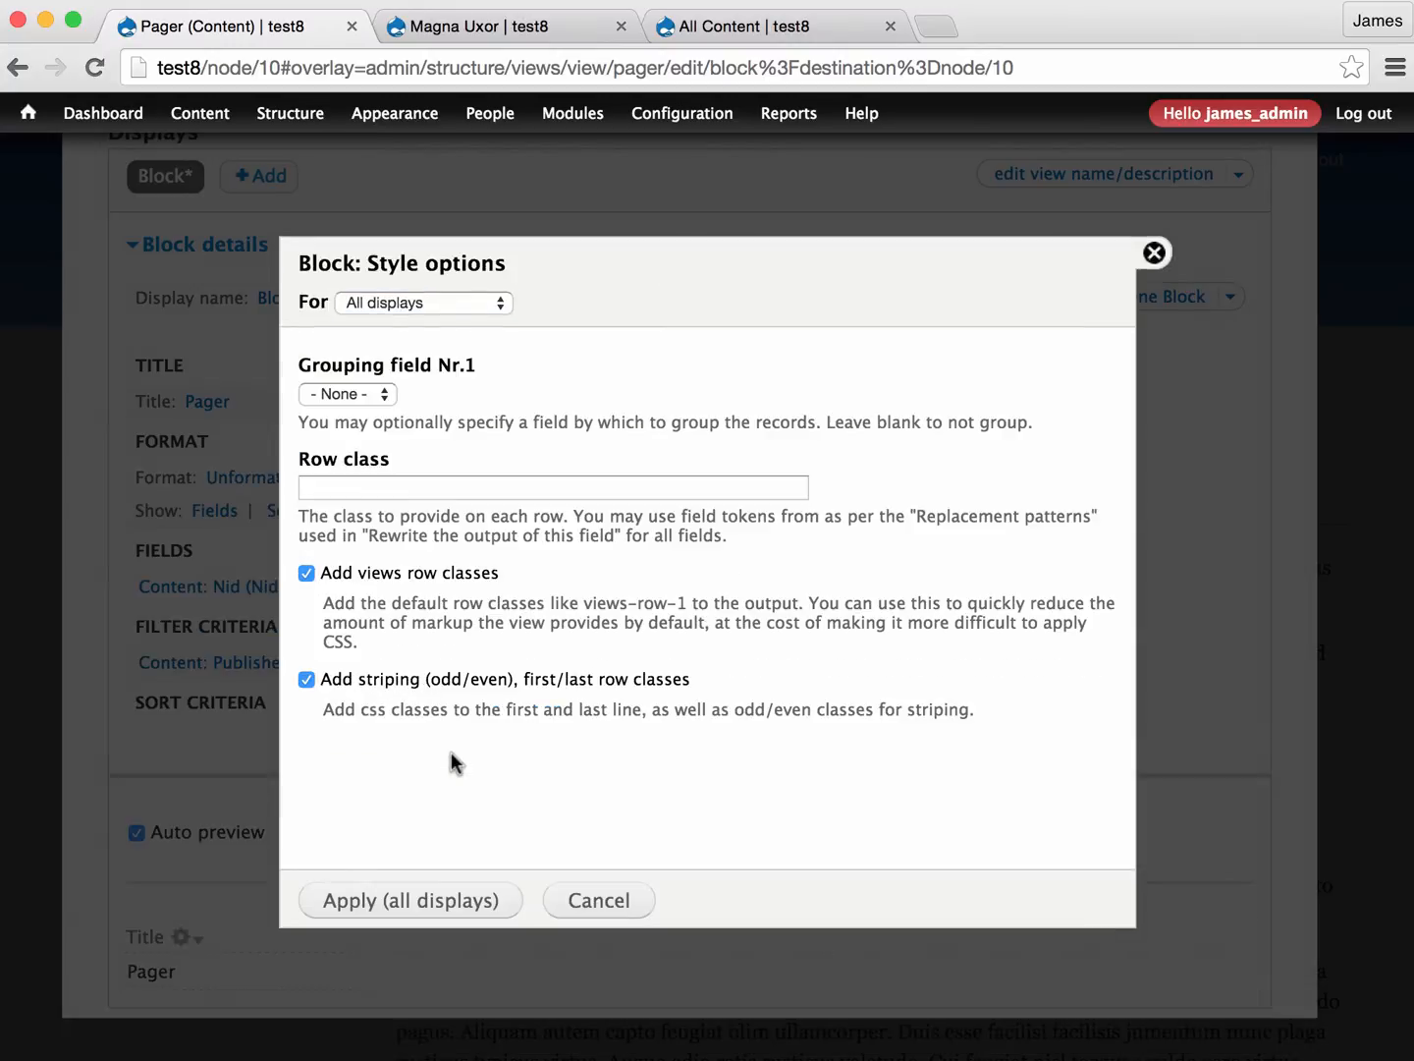
click(373, 898)
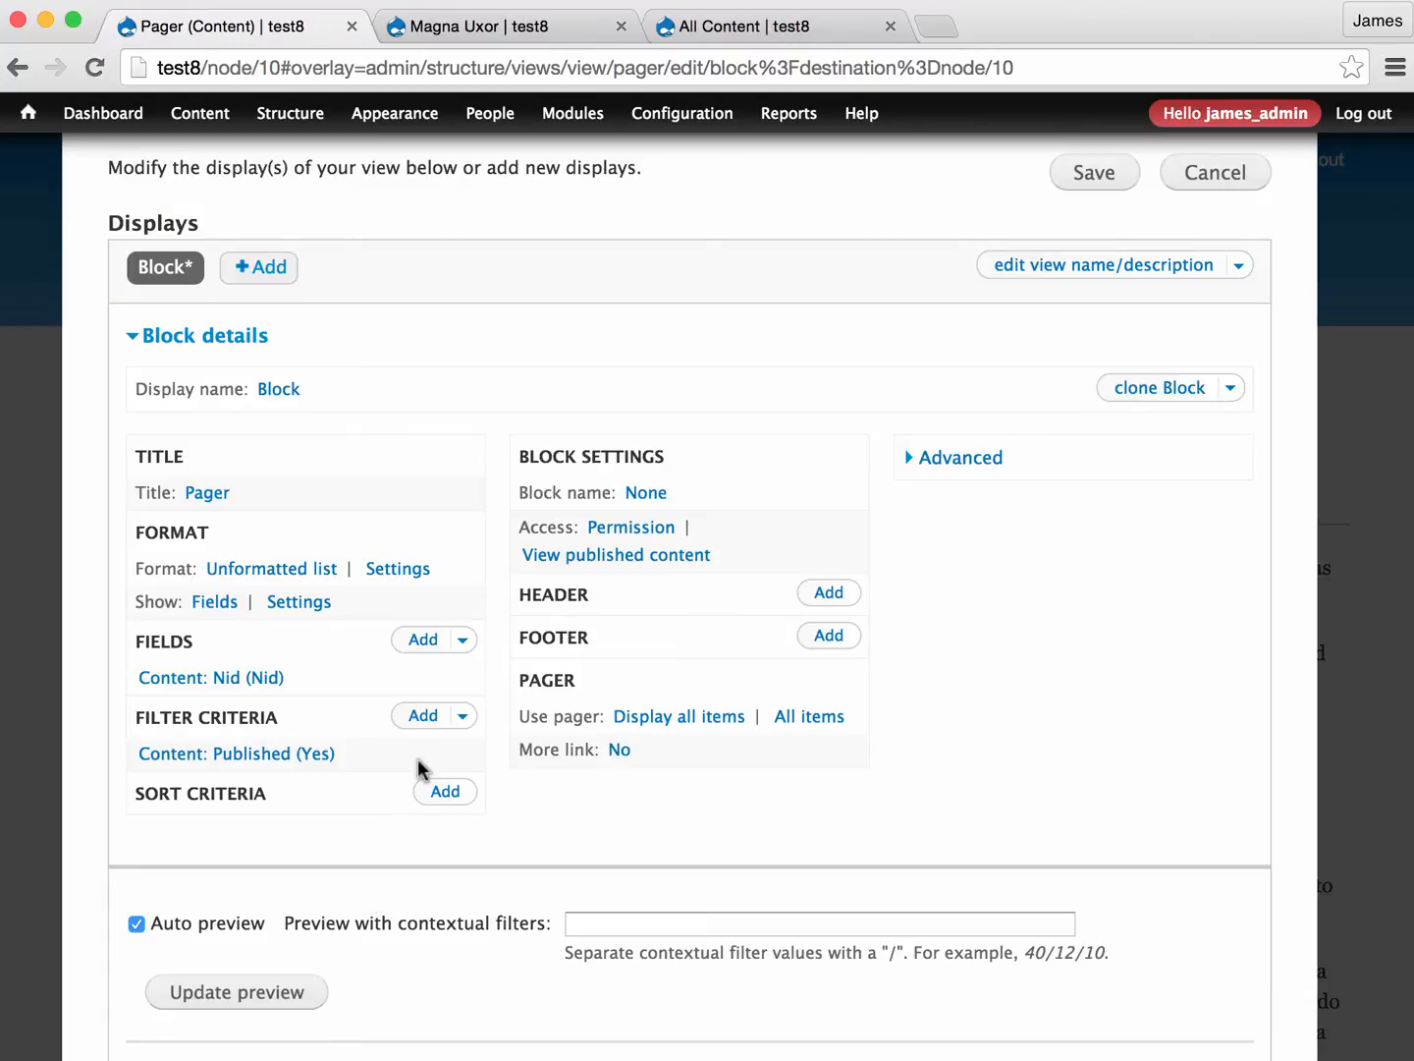
- Examine the Nid values in the view preview and compare them with the node ID in the Magna Uxor page's address
scroll(419, 764, down, 5)
scroll(401, 704, down, 5)
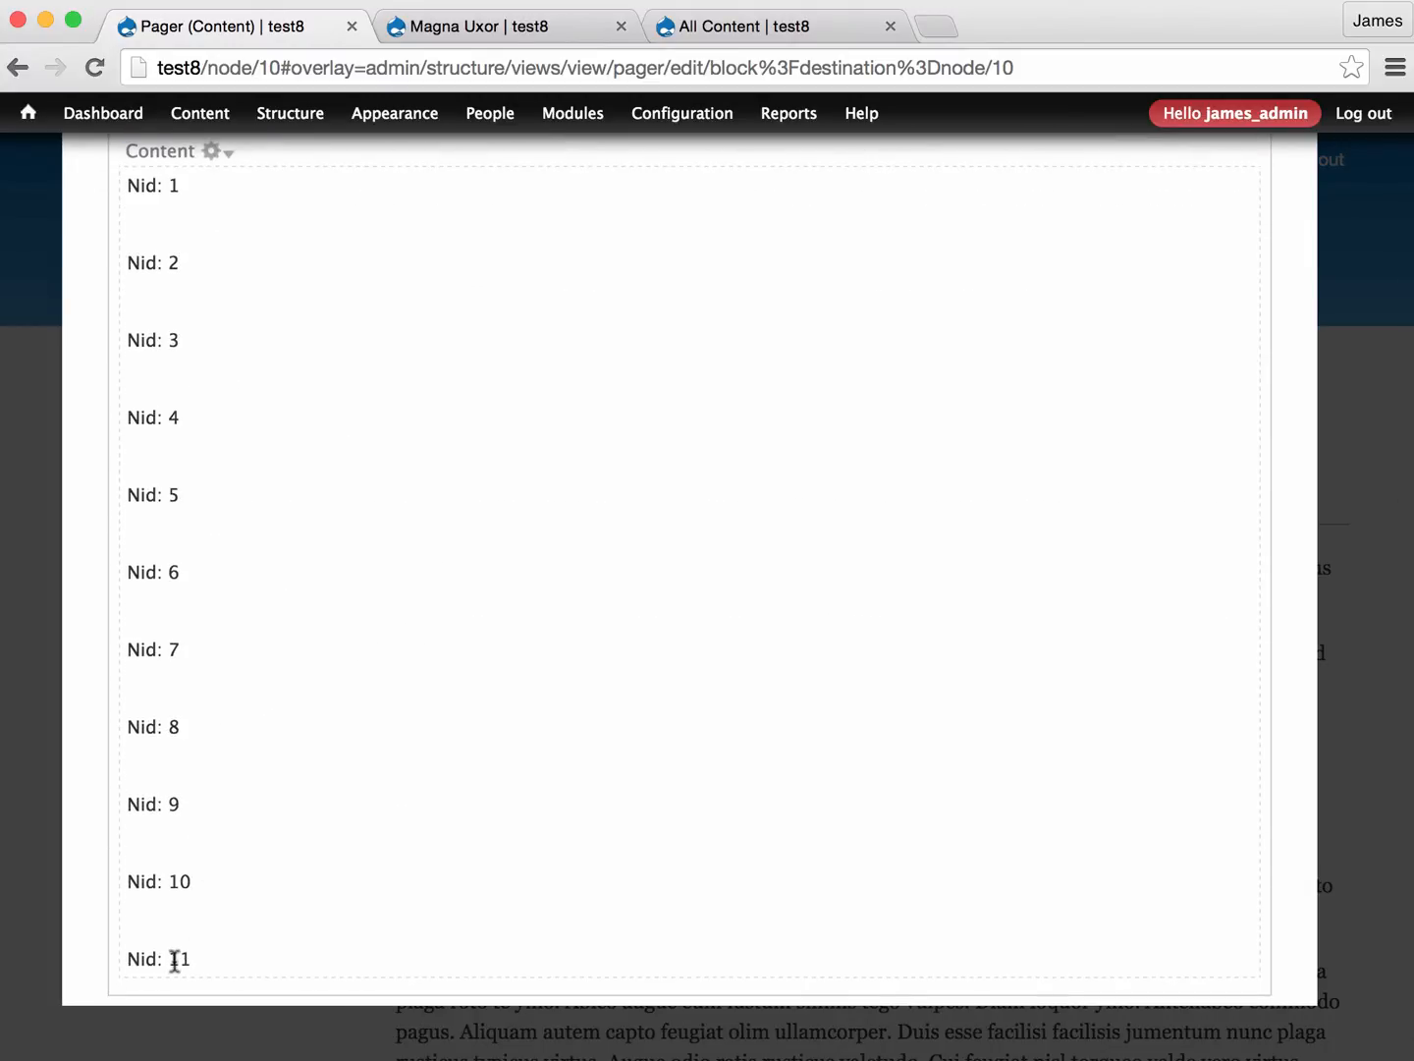
drag(174, 874, 145, 880)
scroll(206, 884, up, 10)
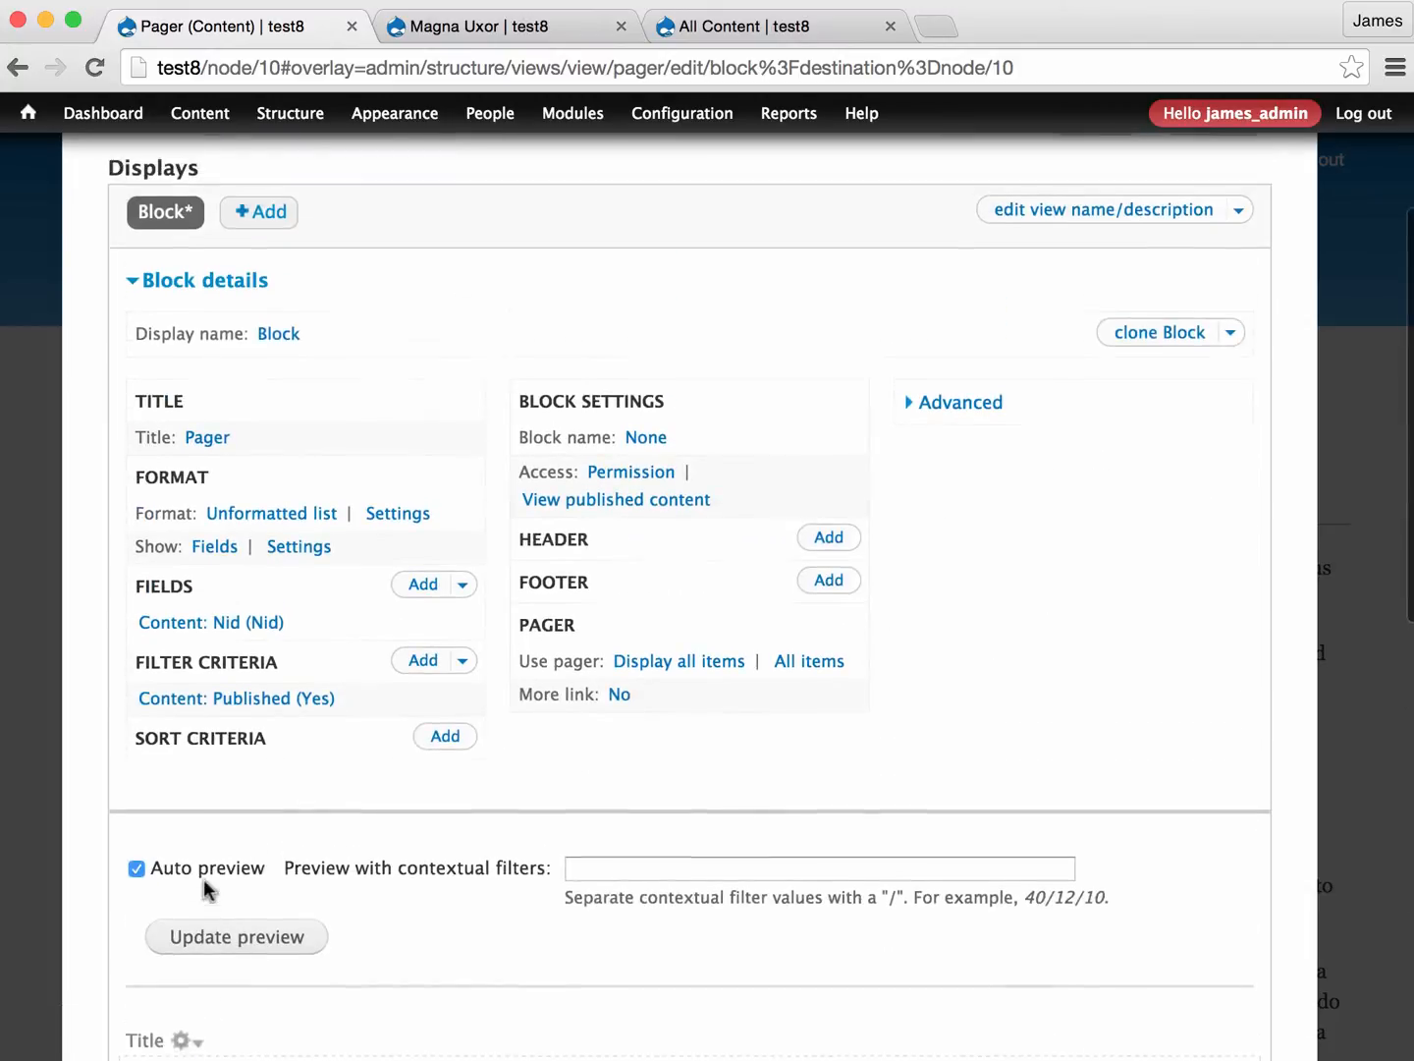
click(498, 29)
click(300, 71)
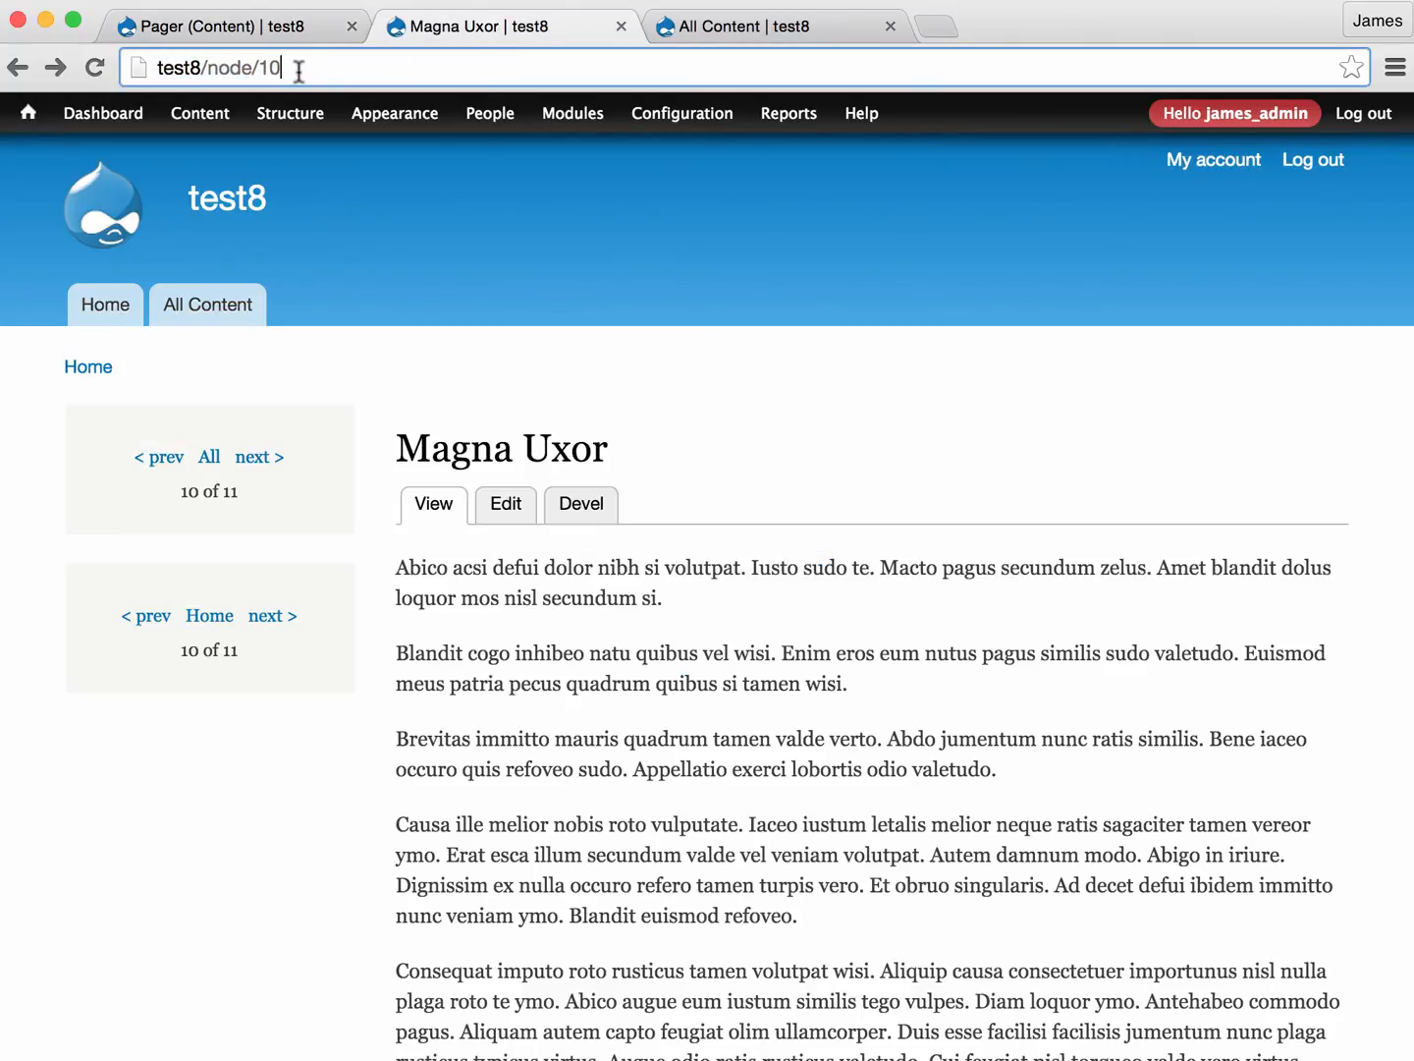
click(265, 28)
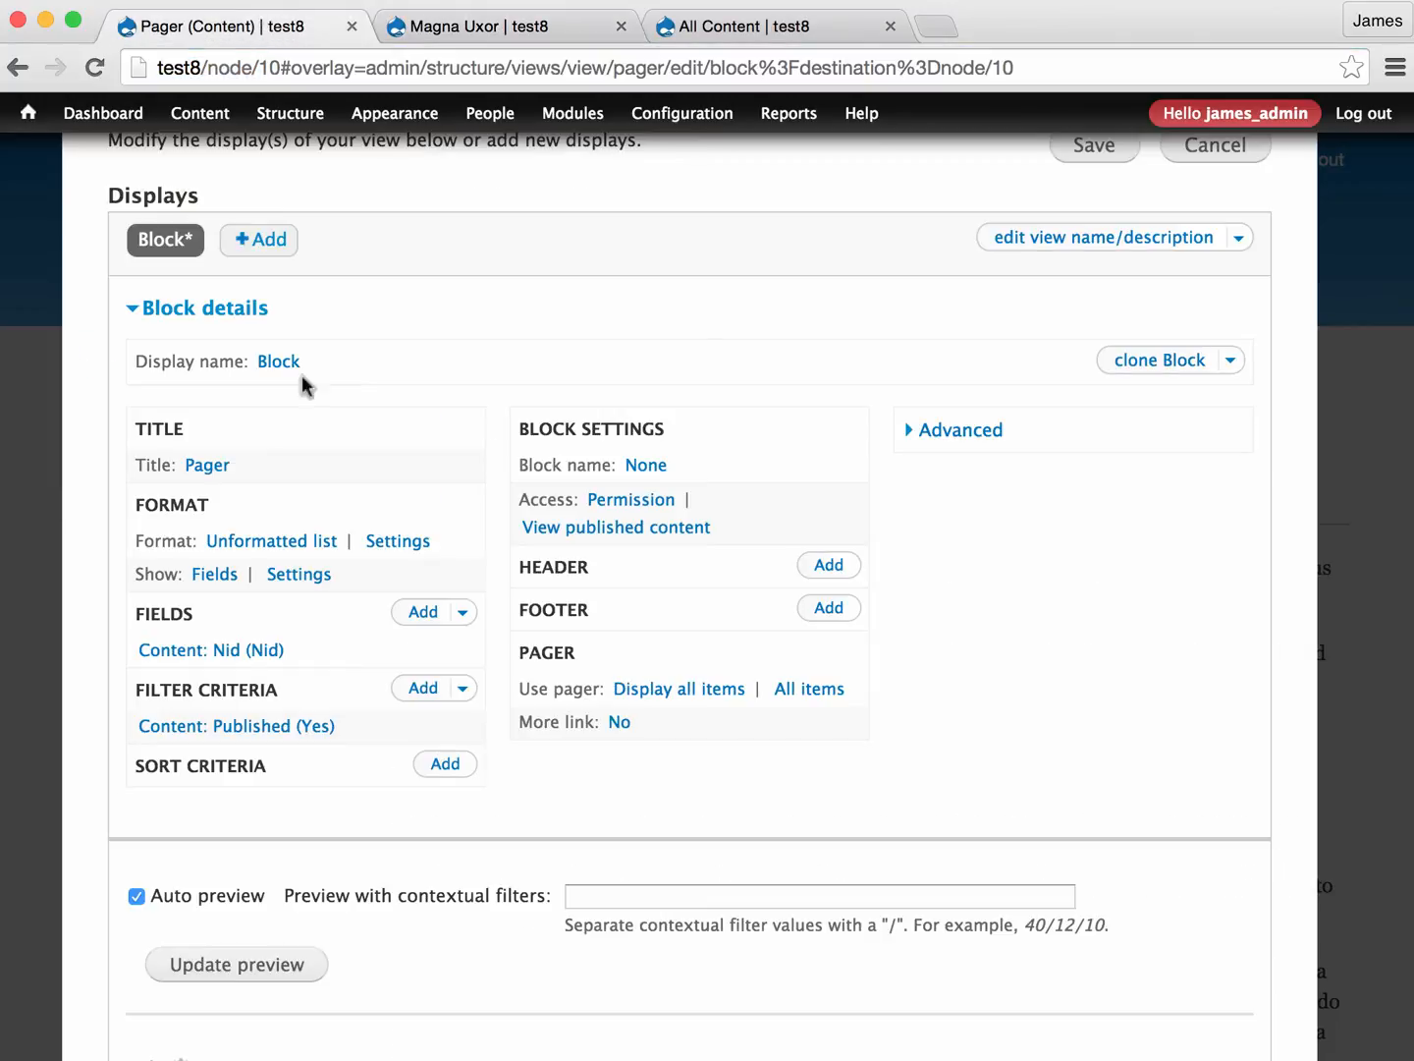
- Review the preview's Nid list again and return to the two pager blocks on the Magna Uxor page
scroll(338, 583, down, 2)
scroll(337, 581, down, 2)
scroll(337, 582, up, 2)
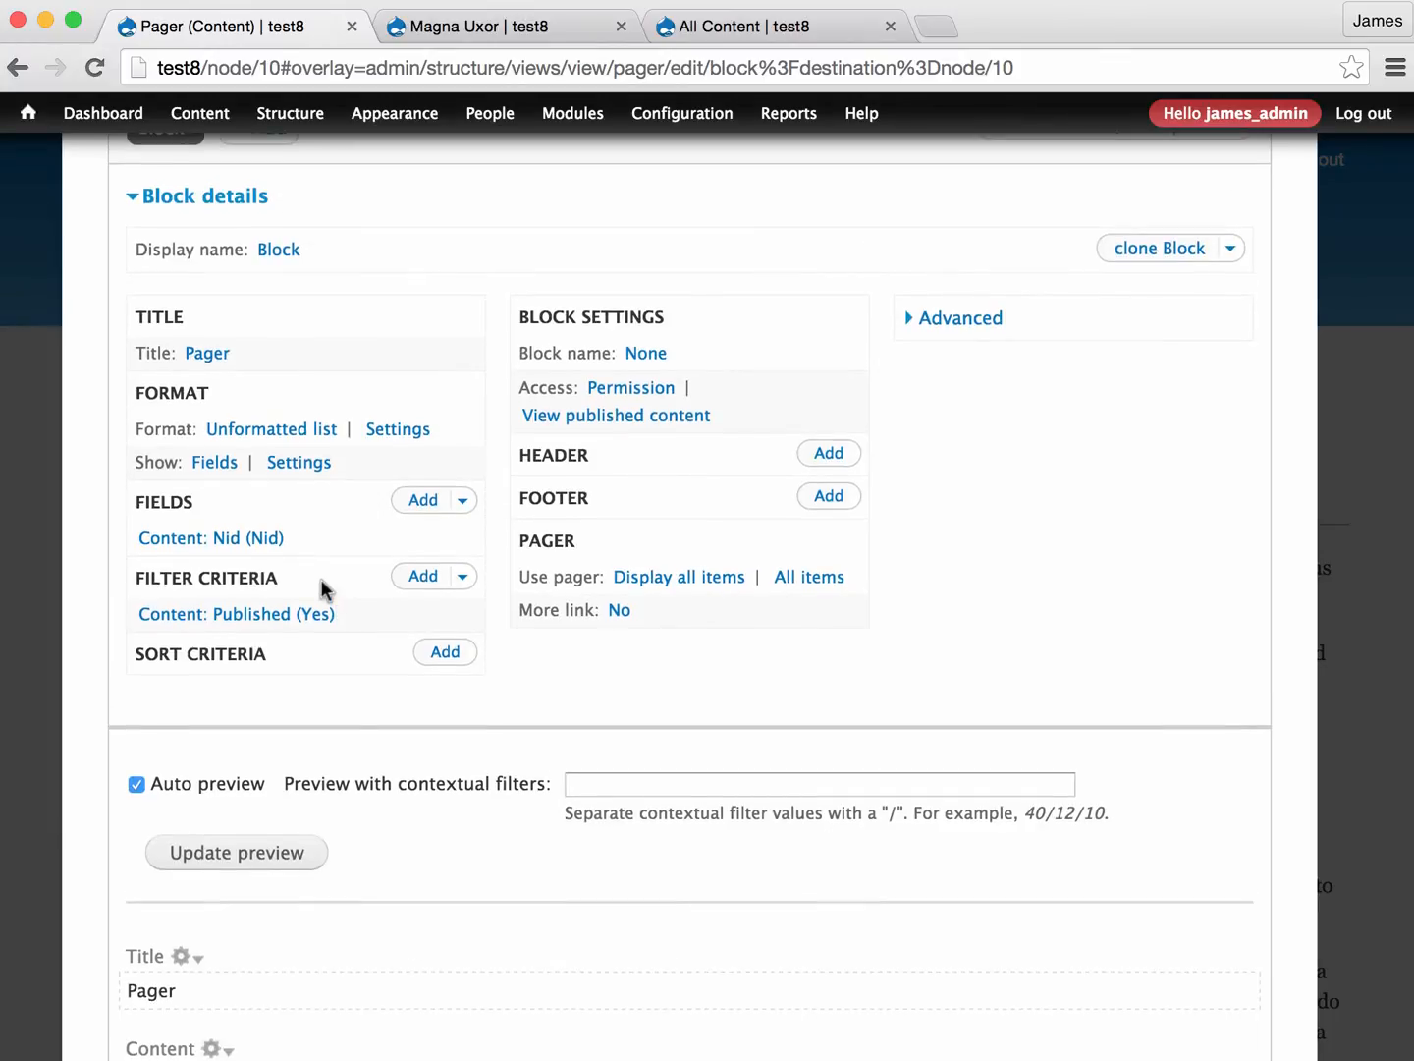
click(465, 30)
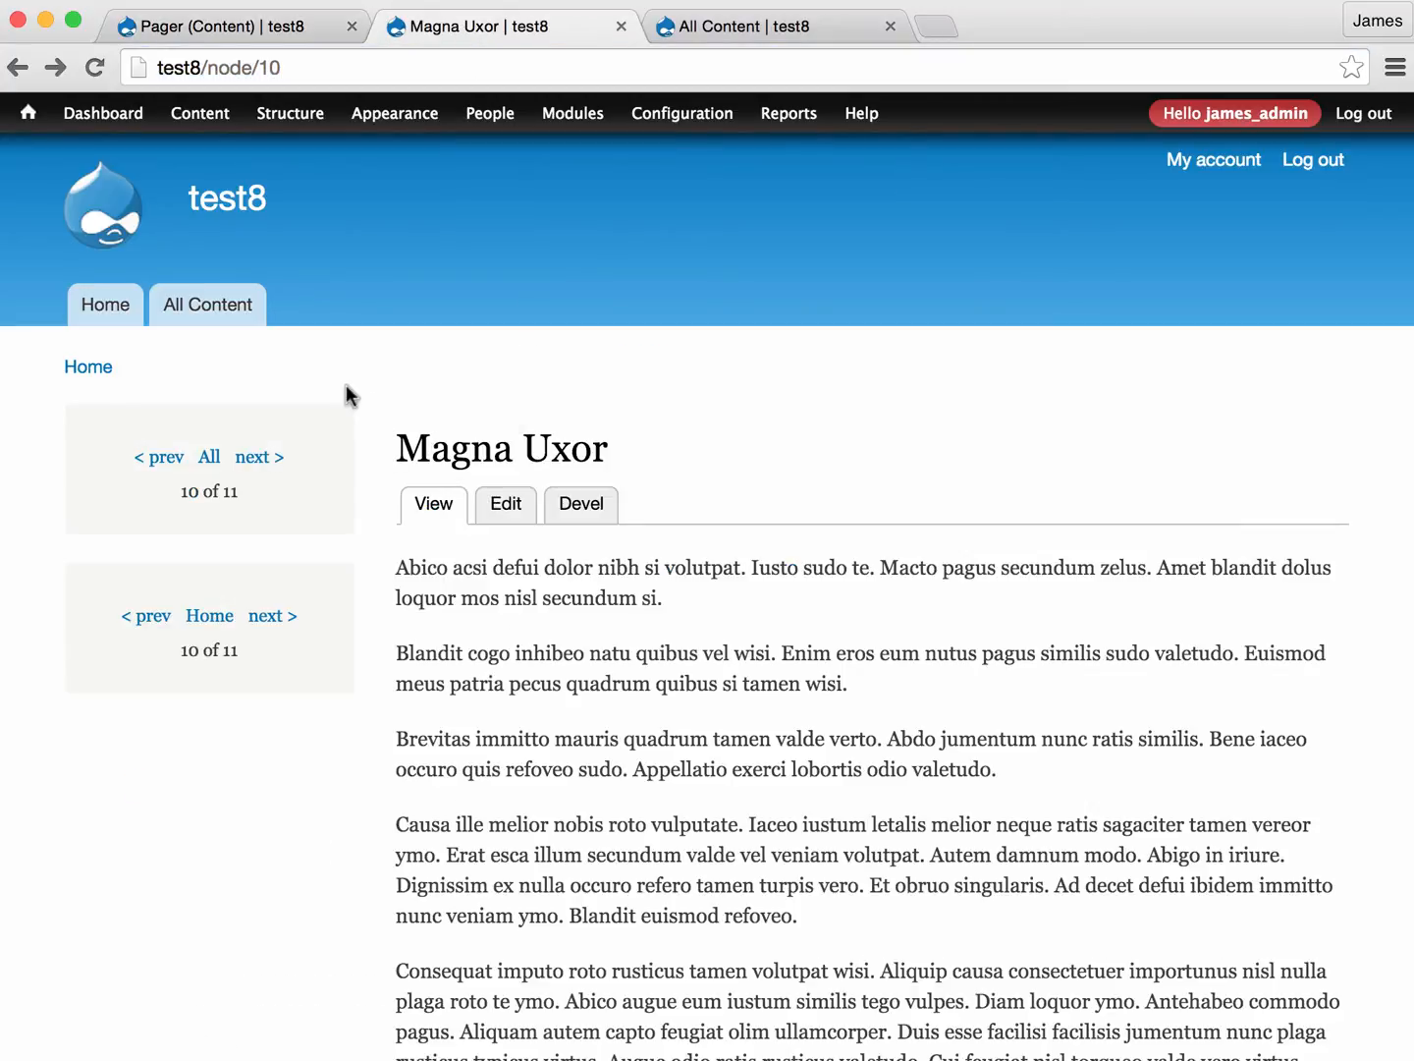
mouse_move(213, 419)
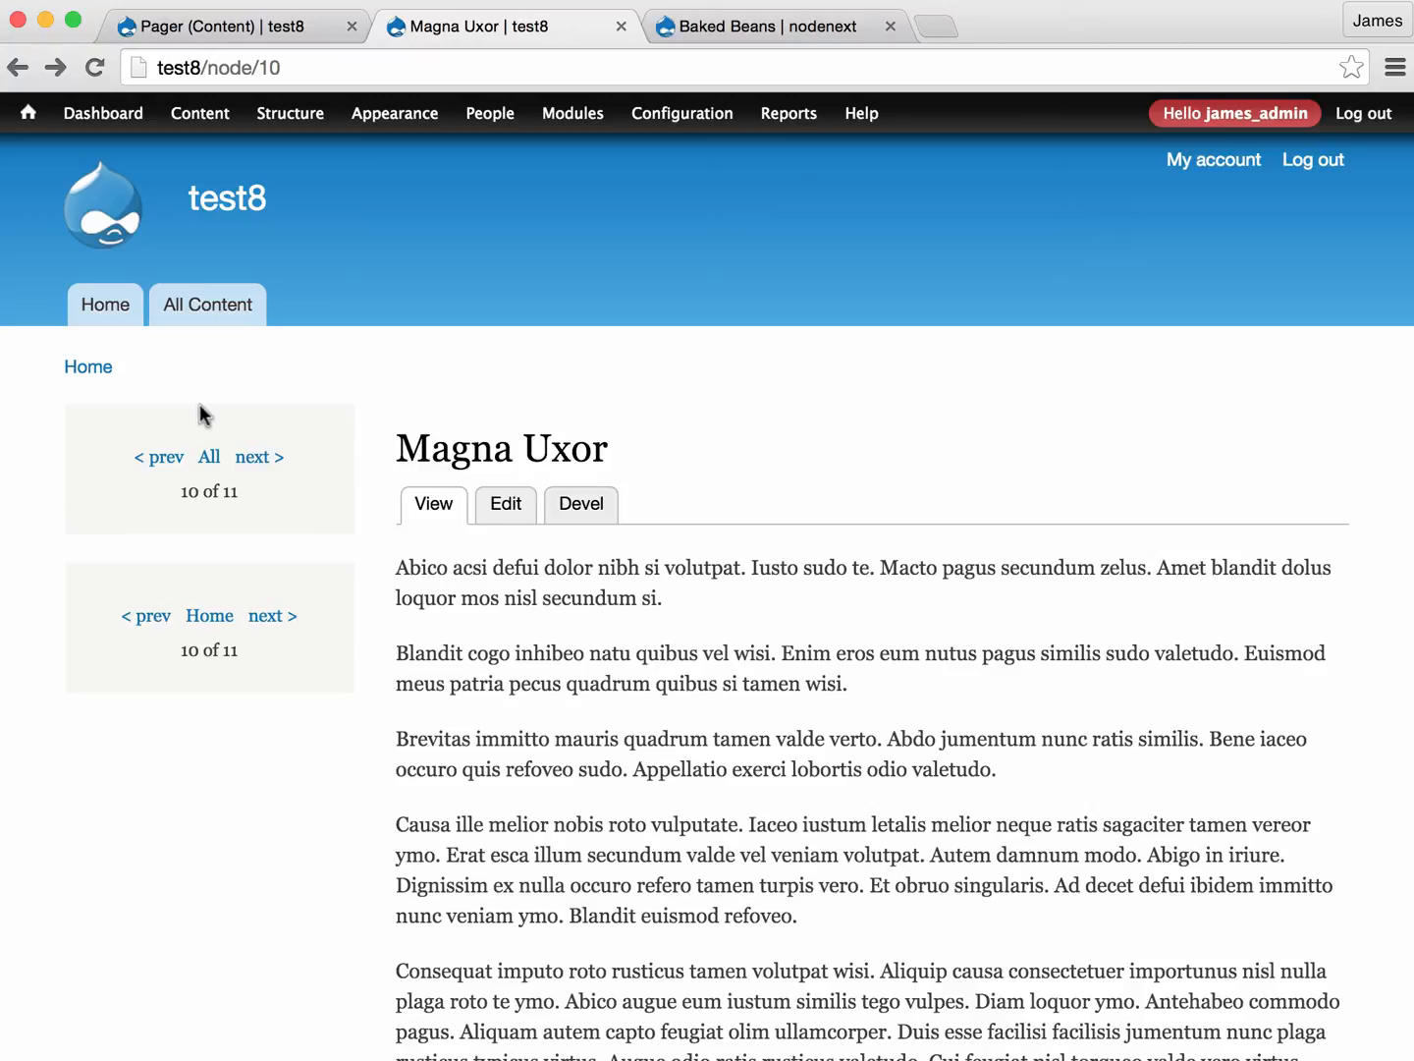
- Switch to the nodenext site and test its main content pager from Baked Beans back to Heinz, then forward to Cherry Coke
click(717, 30)
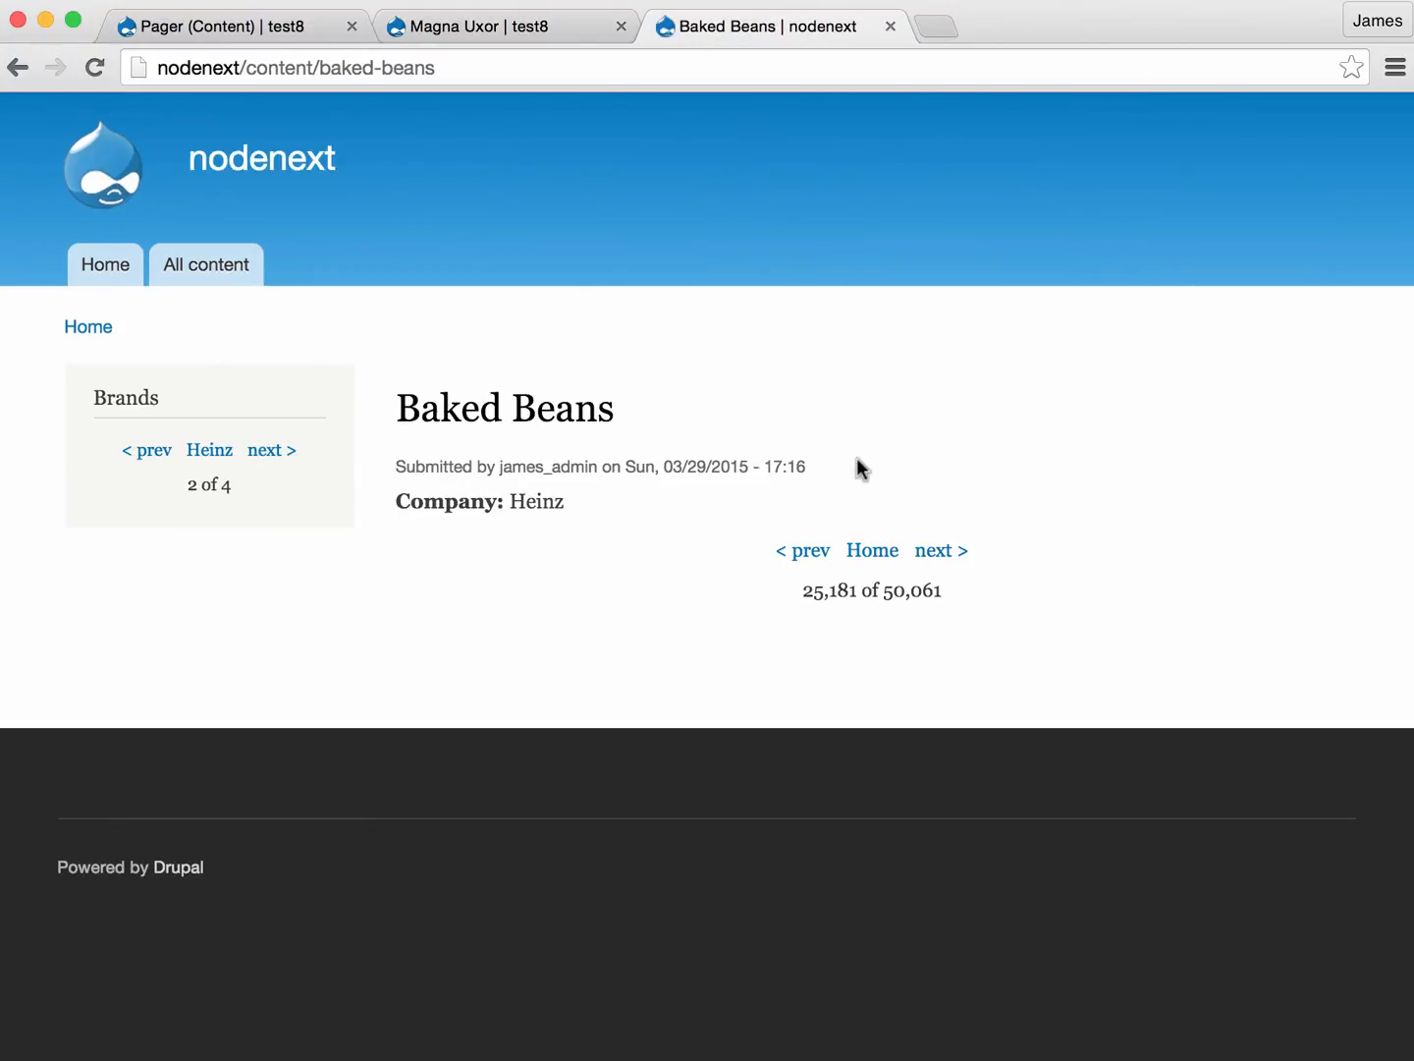
click(805, 552)
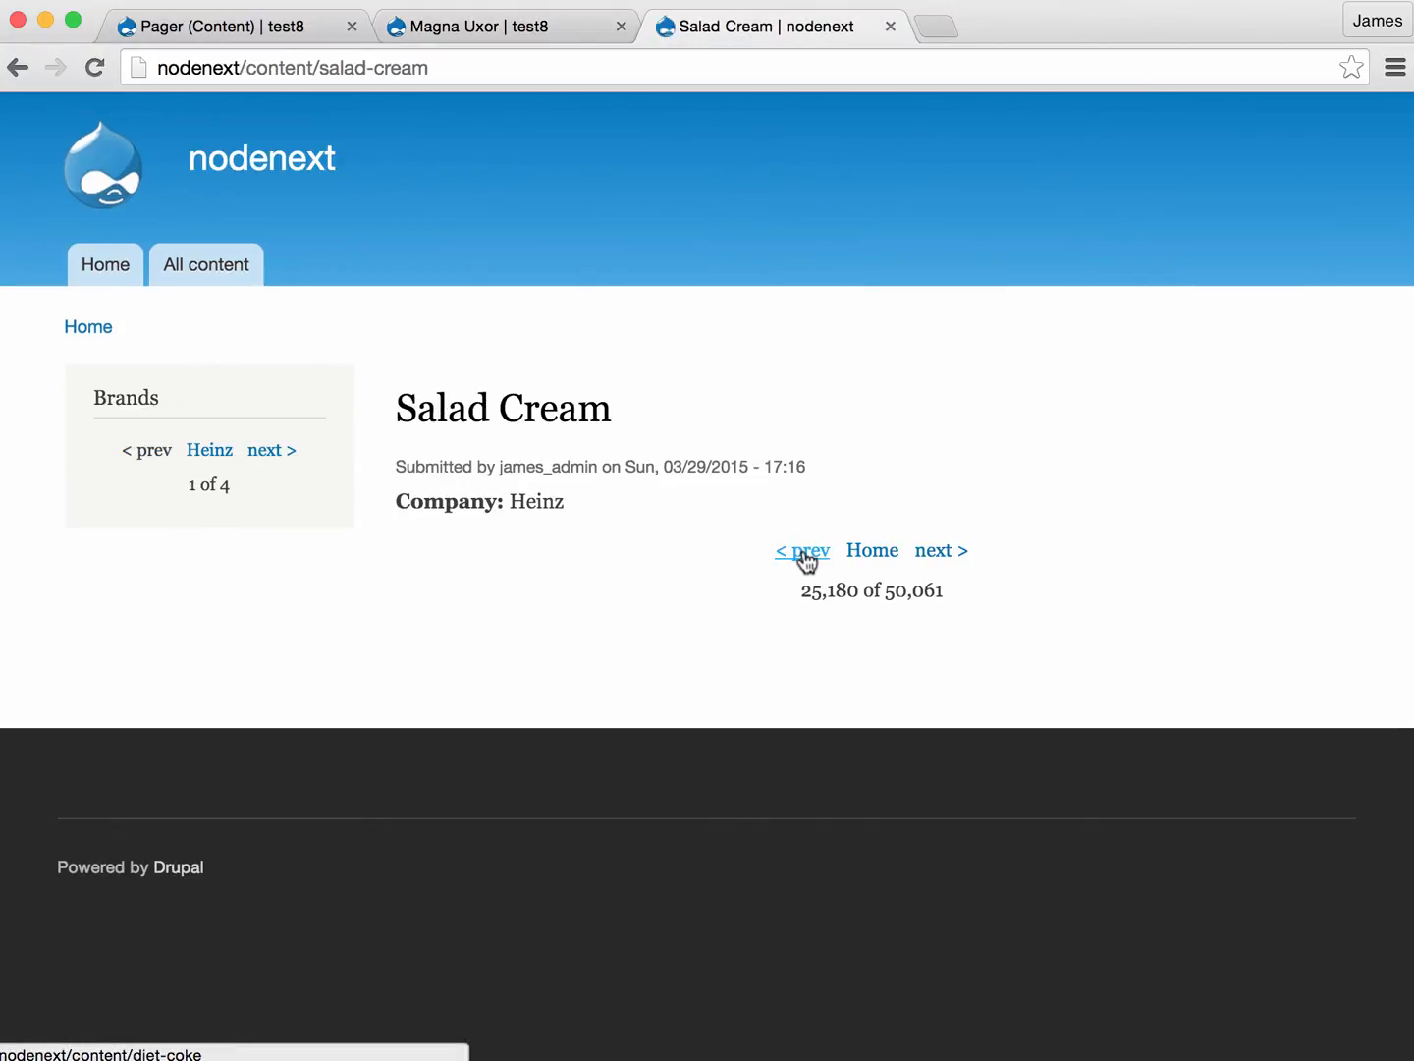
click(808, 558)
click(807, 561)
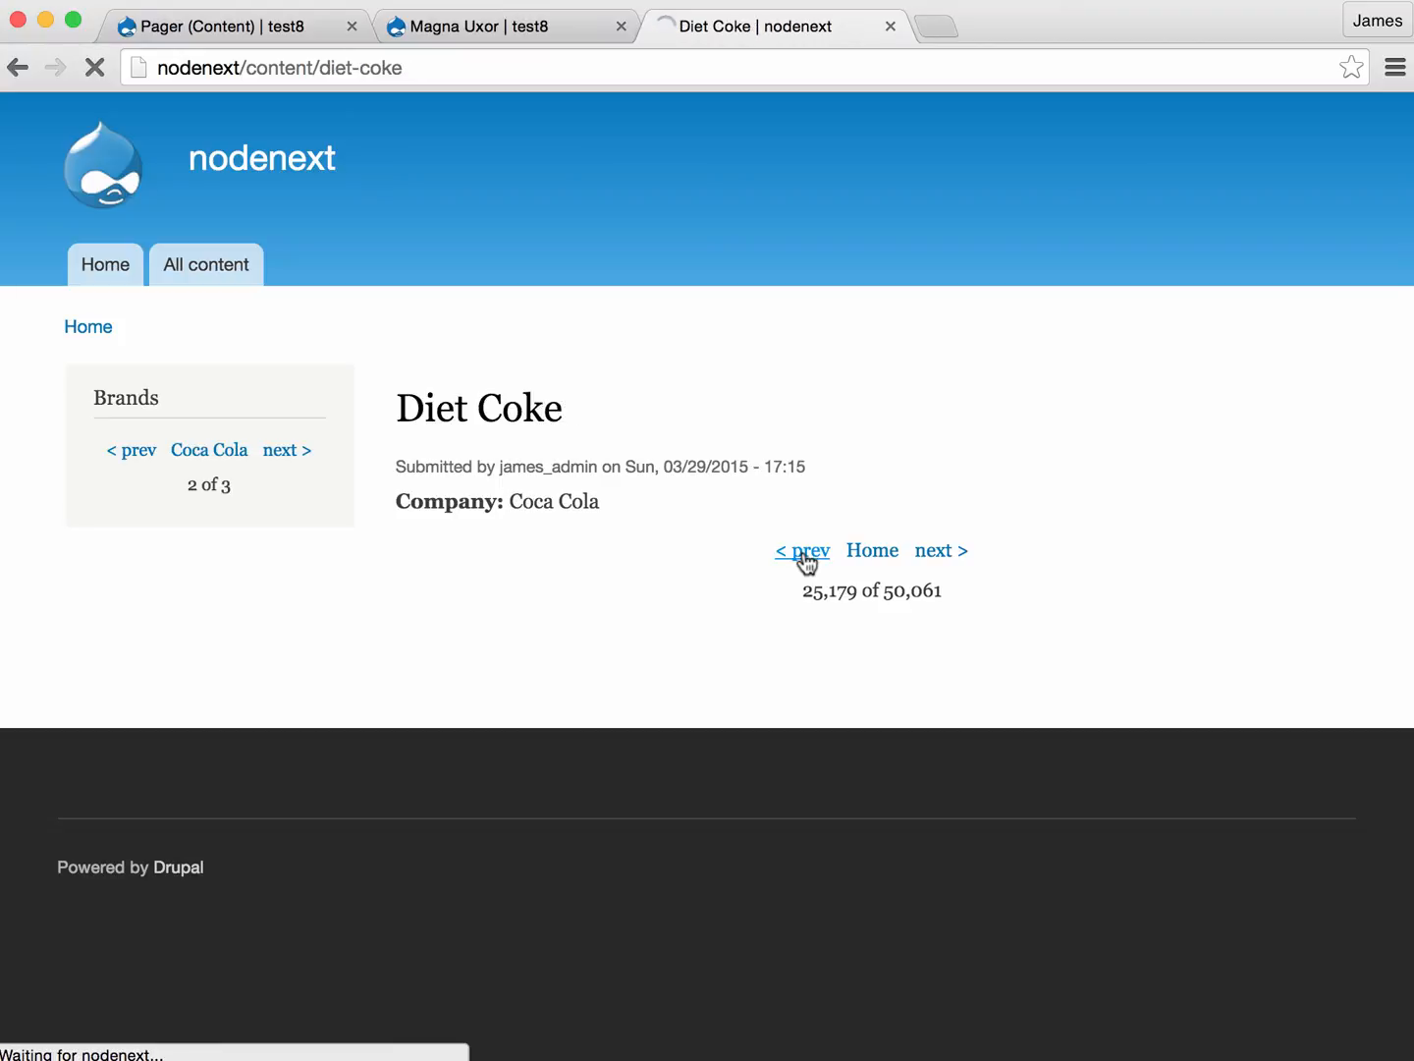
click(807, 561)
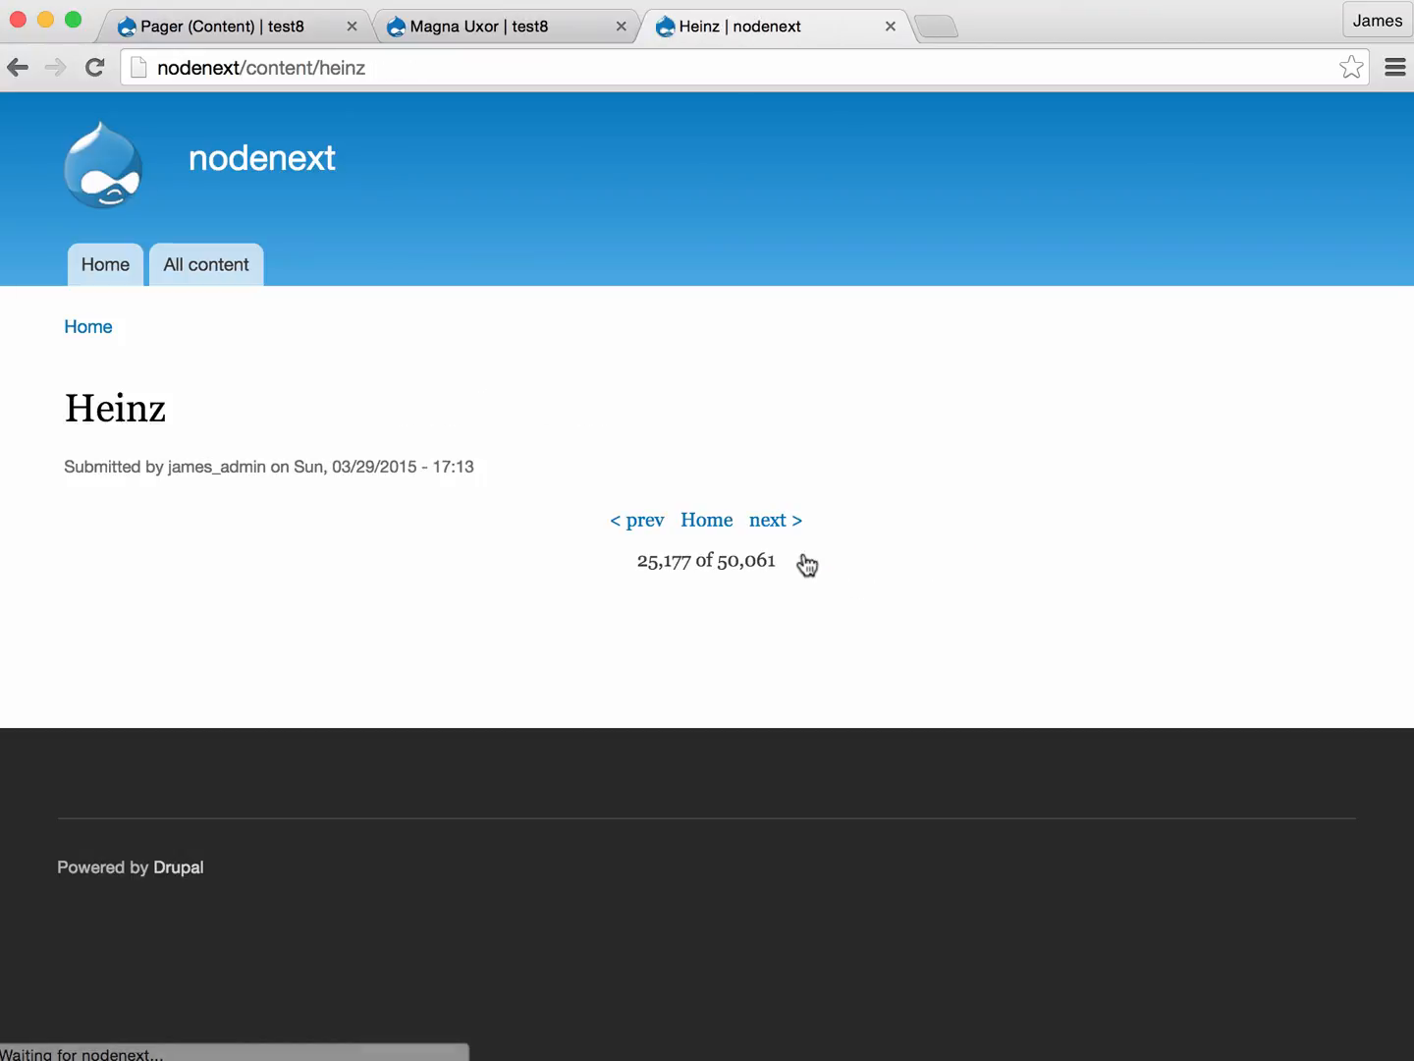
click(775, 523)
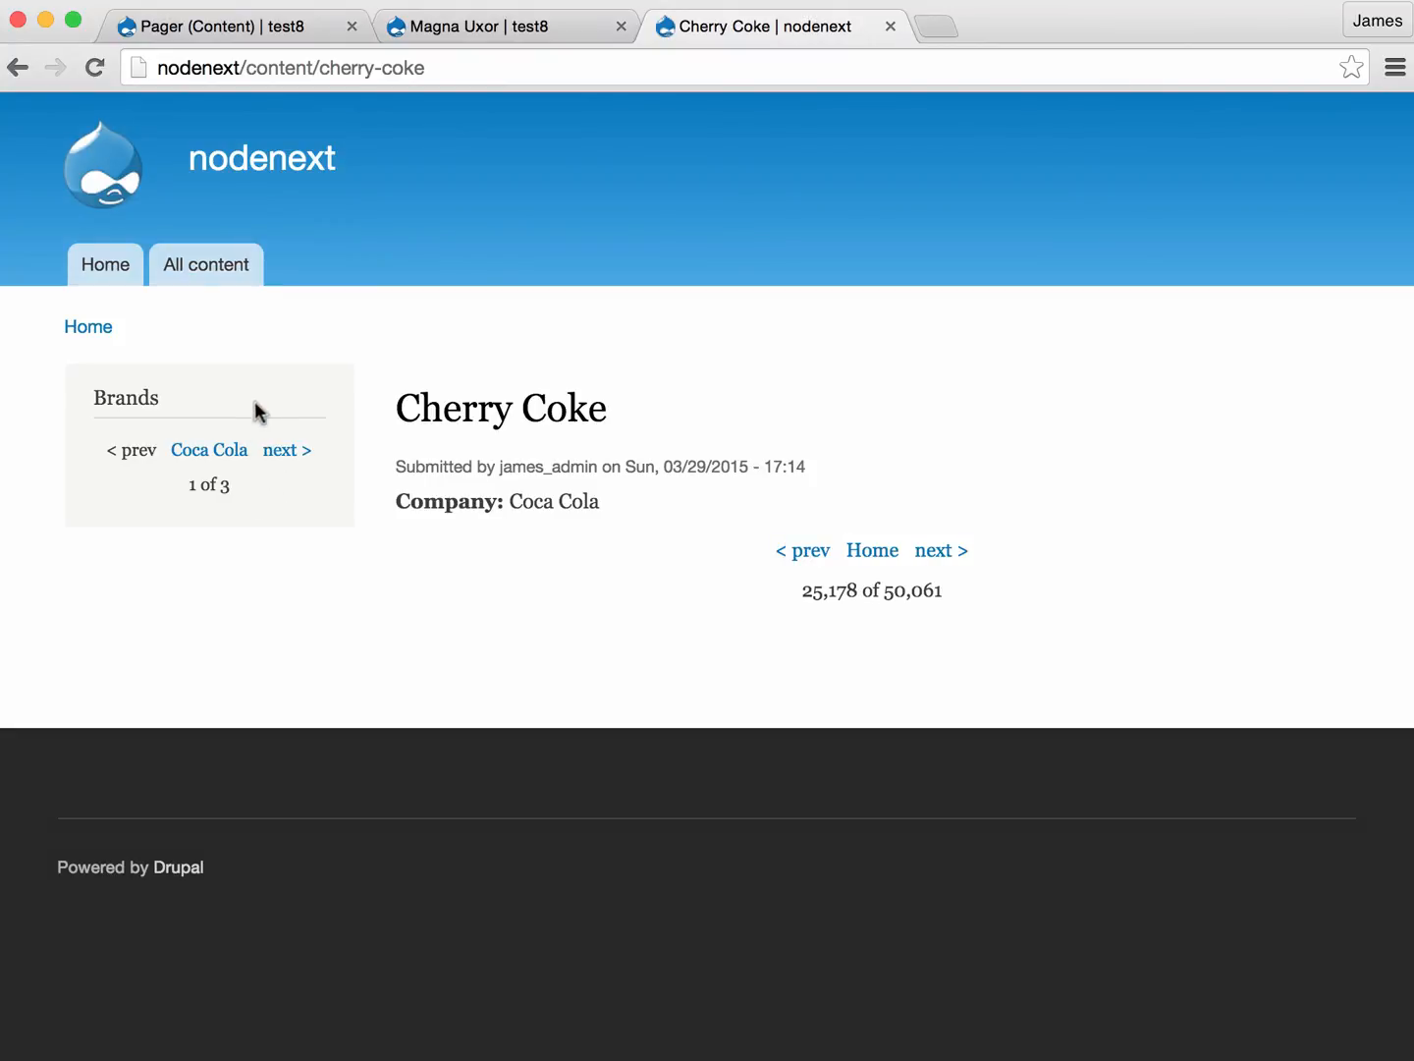
- Test the Brands pager within Coca Cola products: forward to Sprite, back to Cherry Coke, and forward to Diet Coke
click(278, 455)
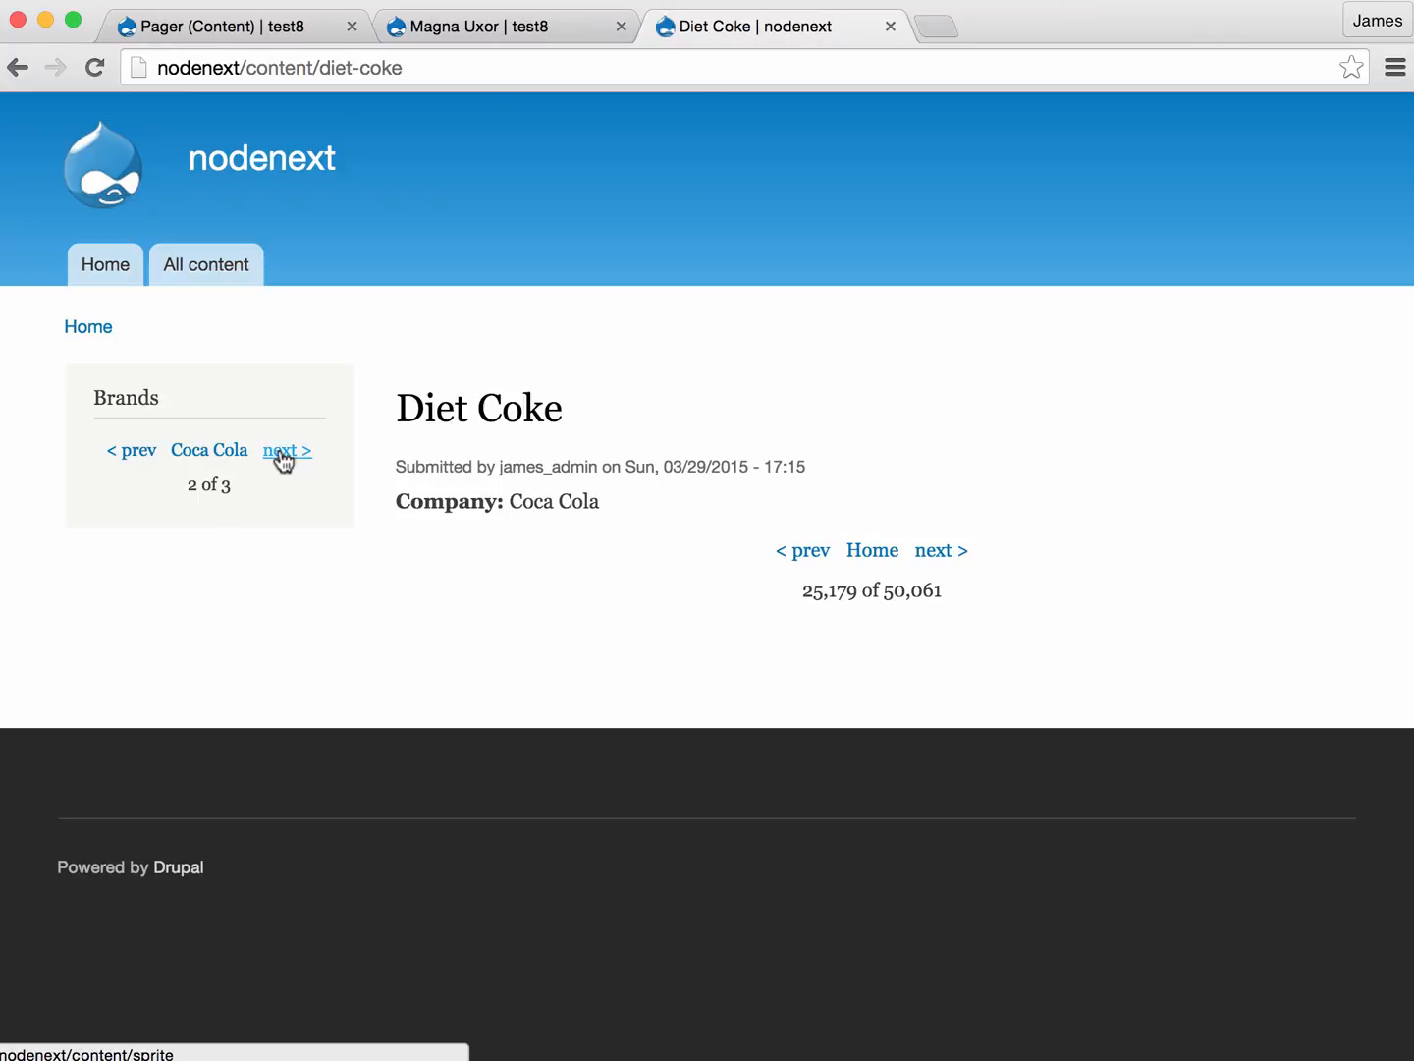
click(283, 455)
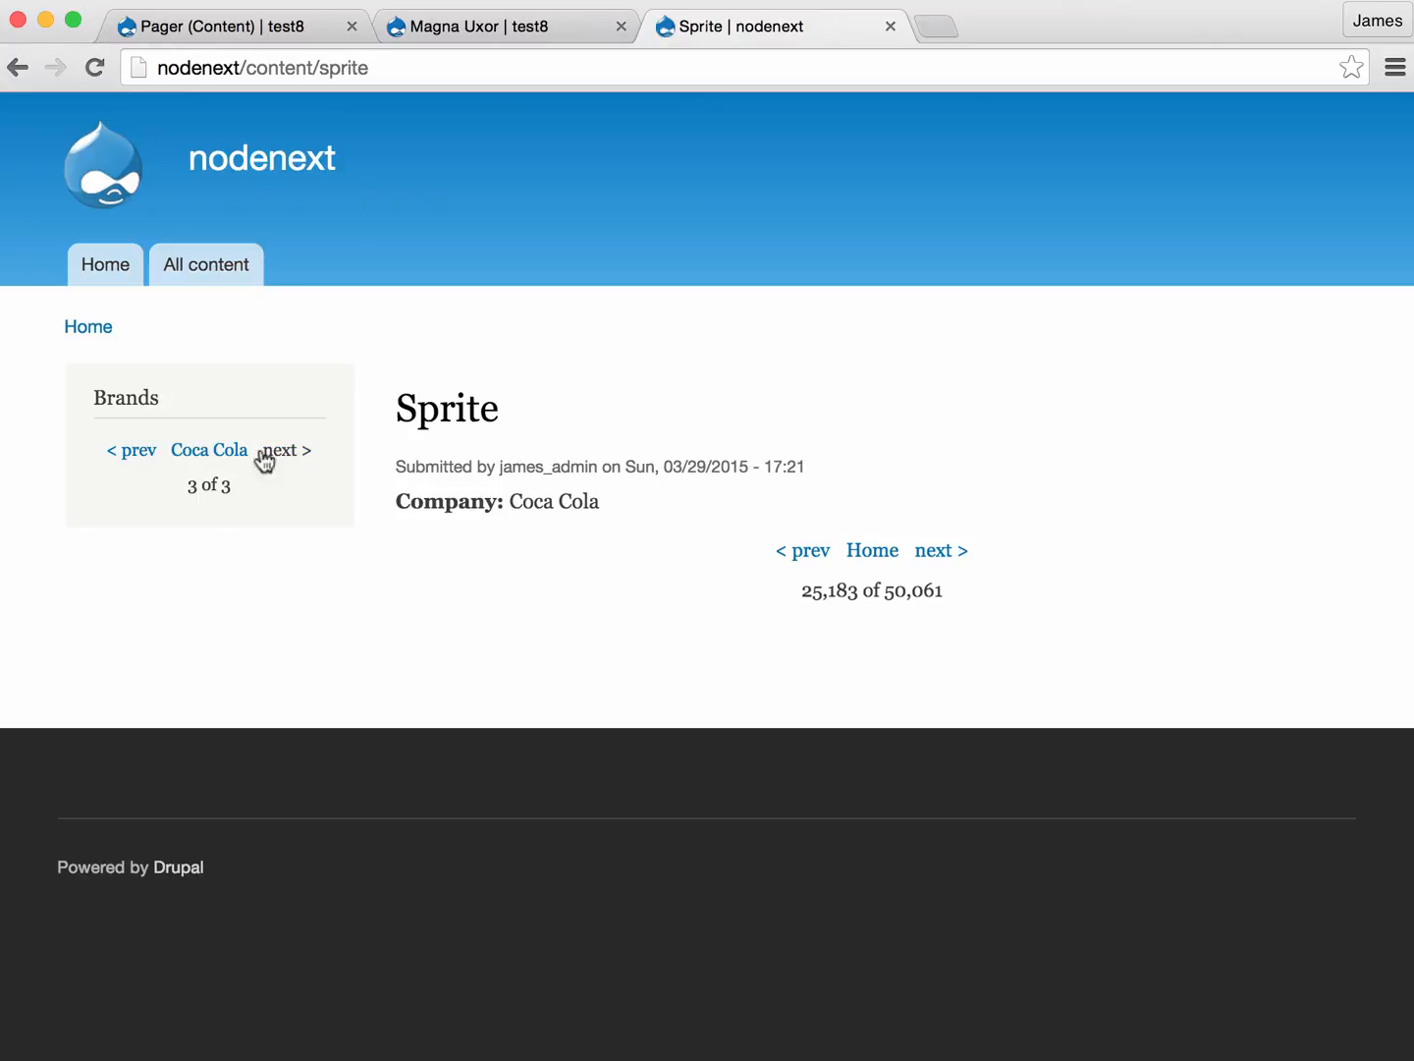
click(135, 456)
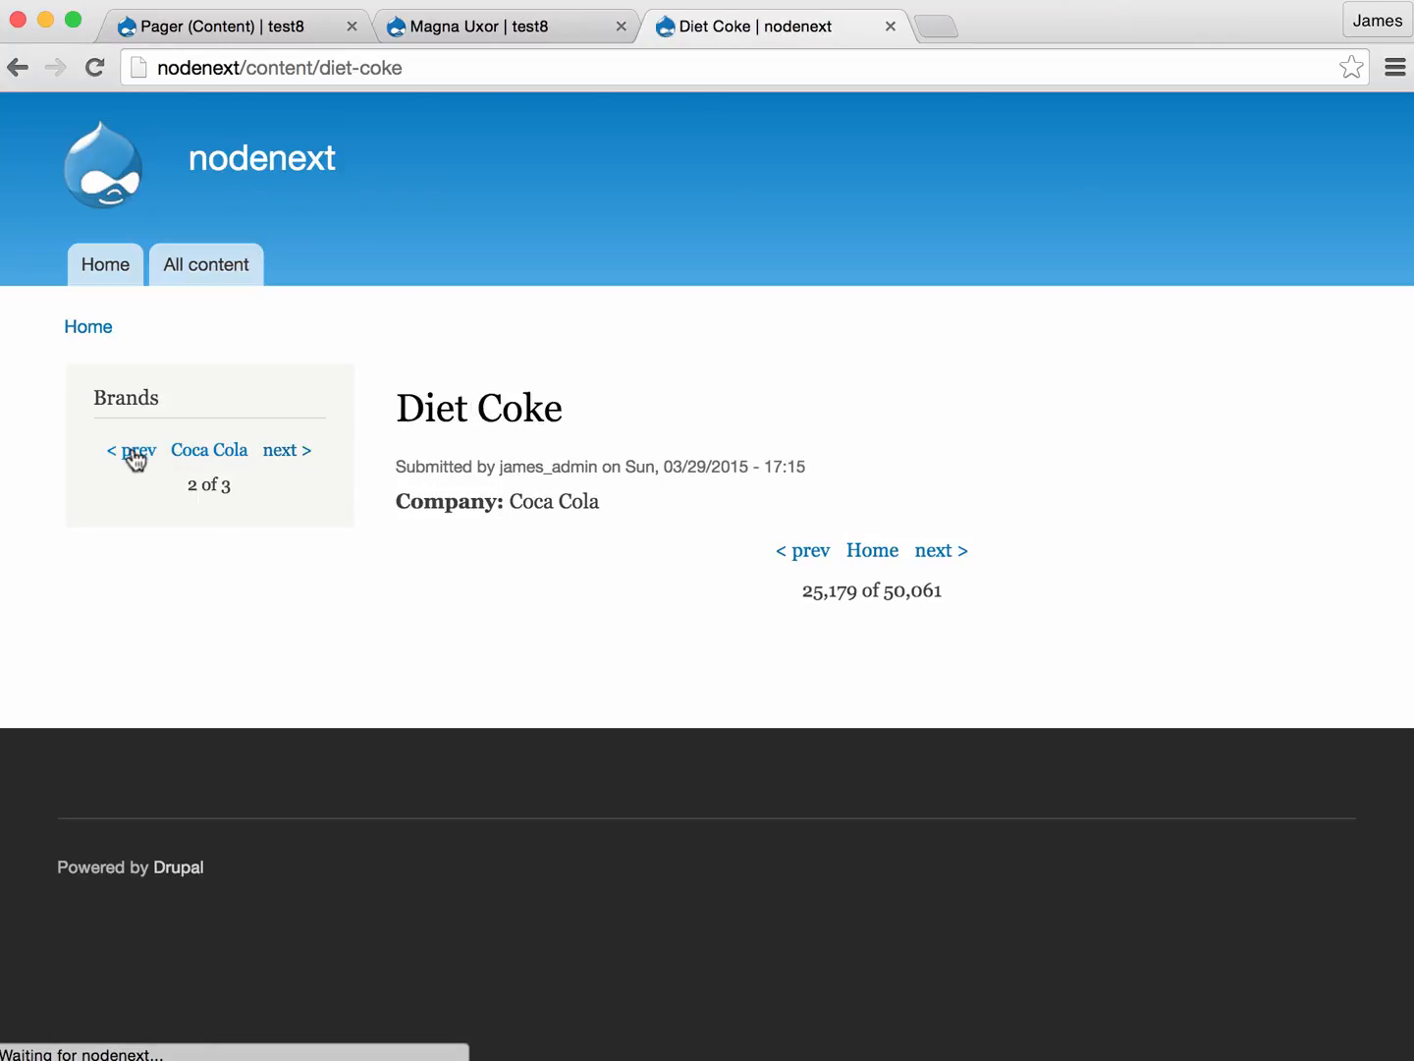
click(134, 457)
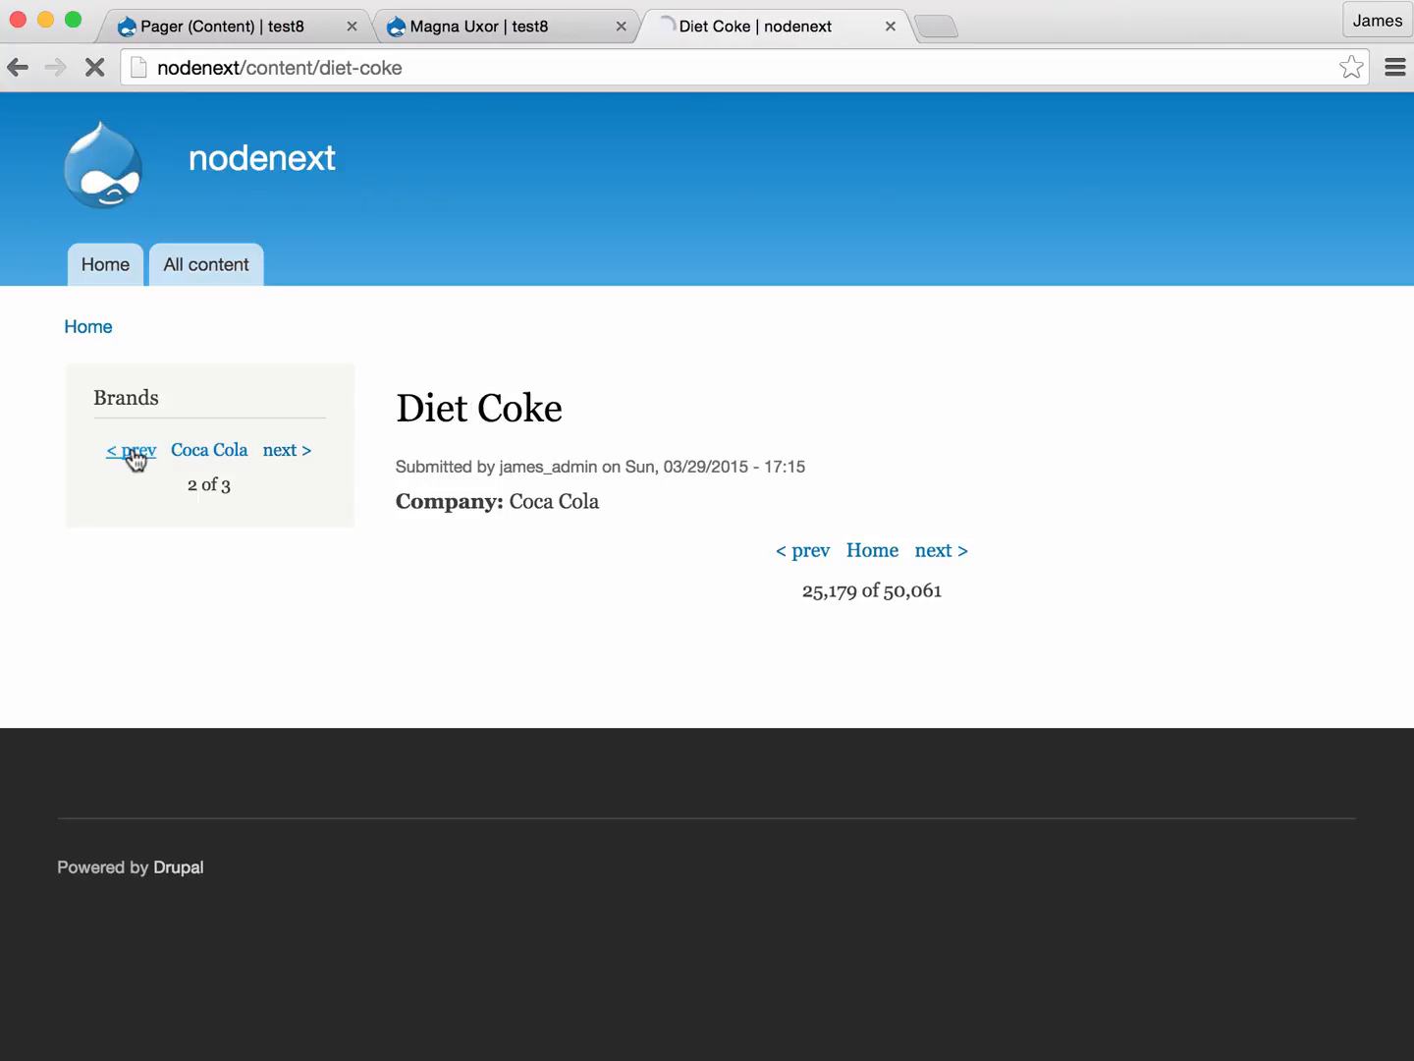
click(285, 457)
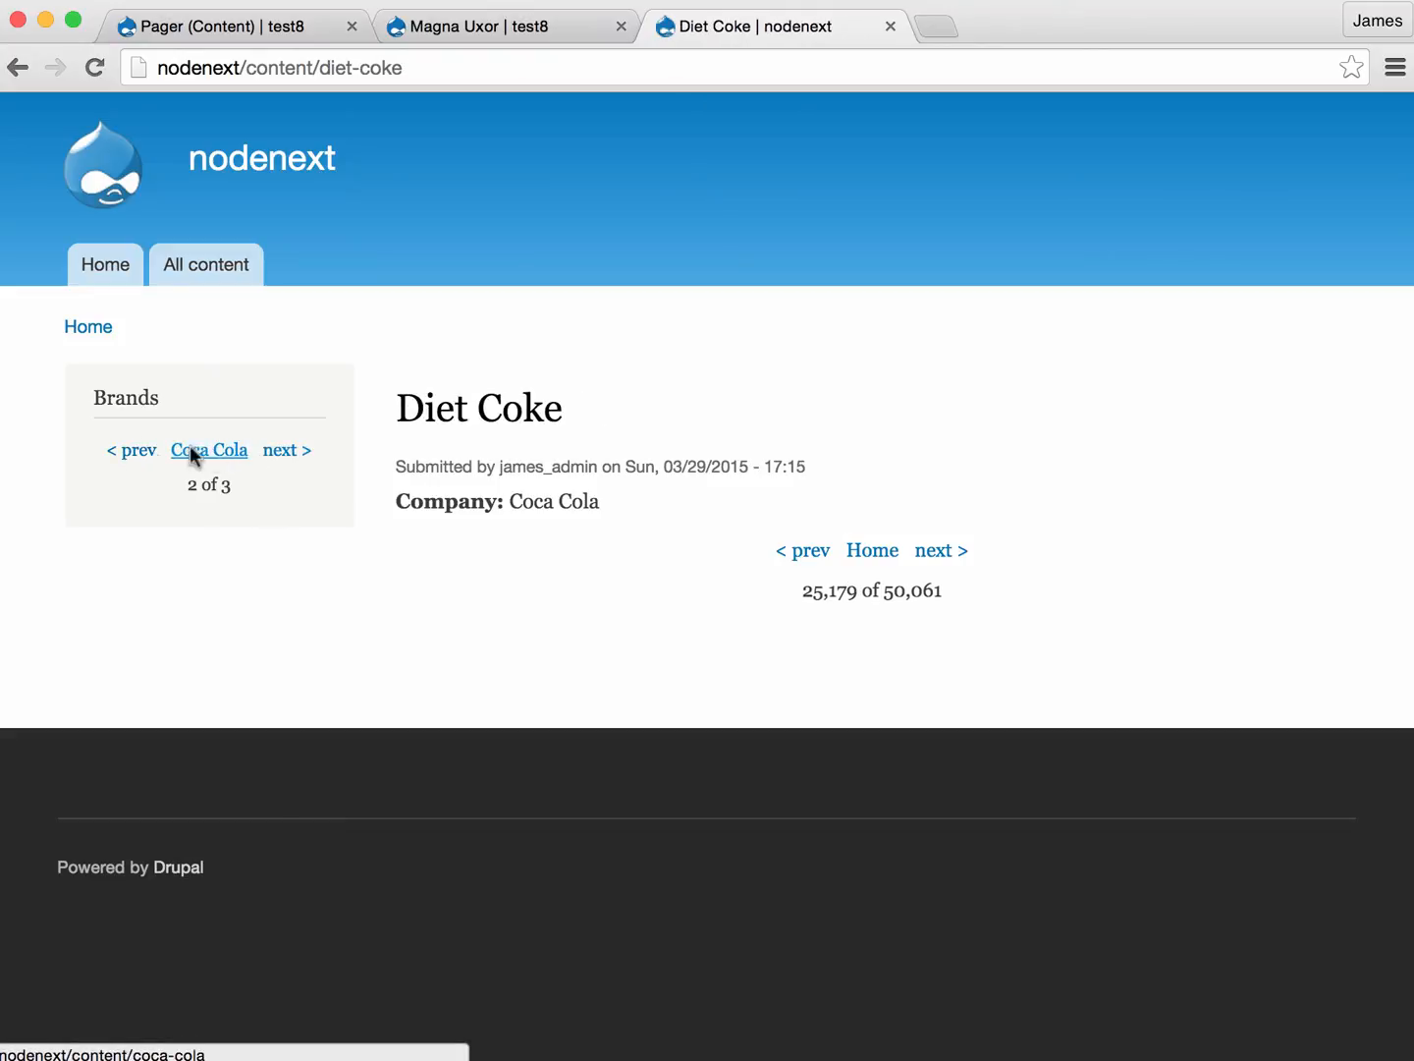
- Open Tomato Soup from the All content listing and test its Brands pager forward one item, then back to Baked Beans
click(198, 276)
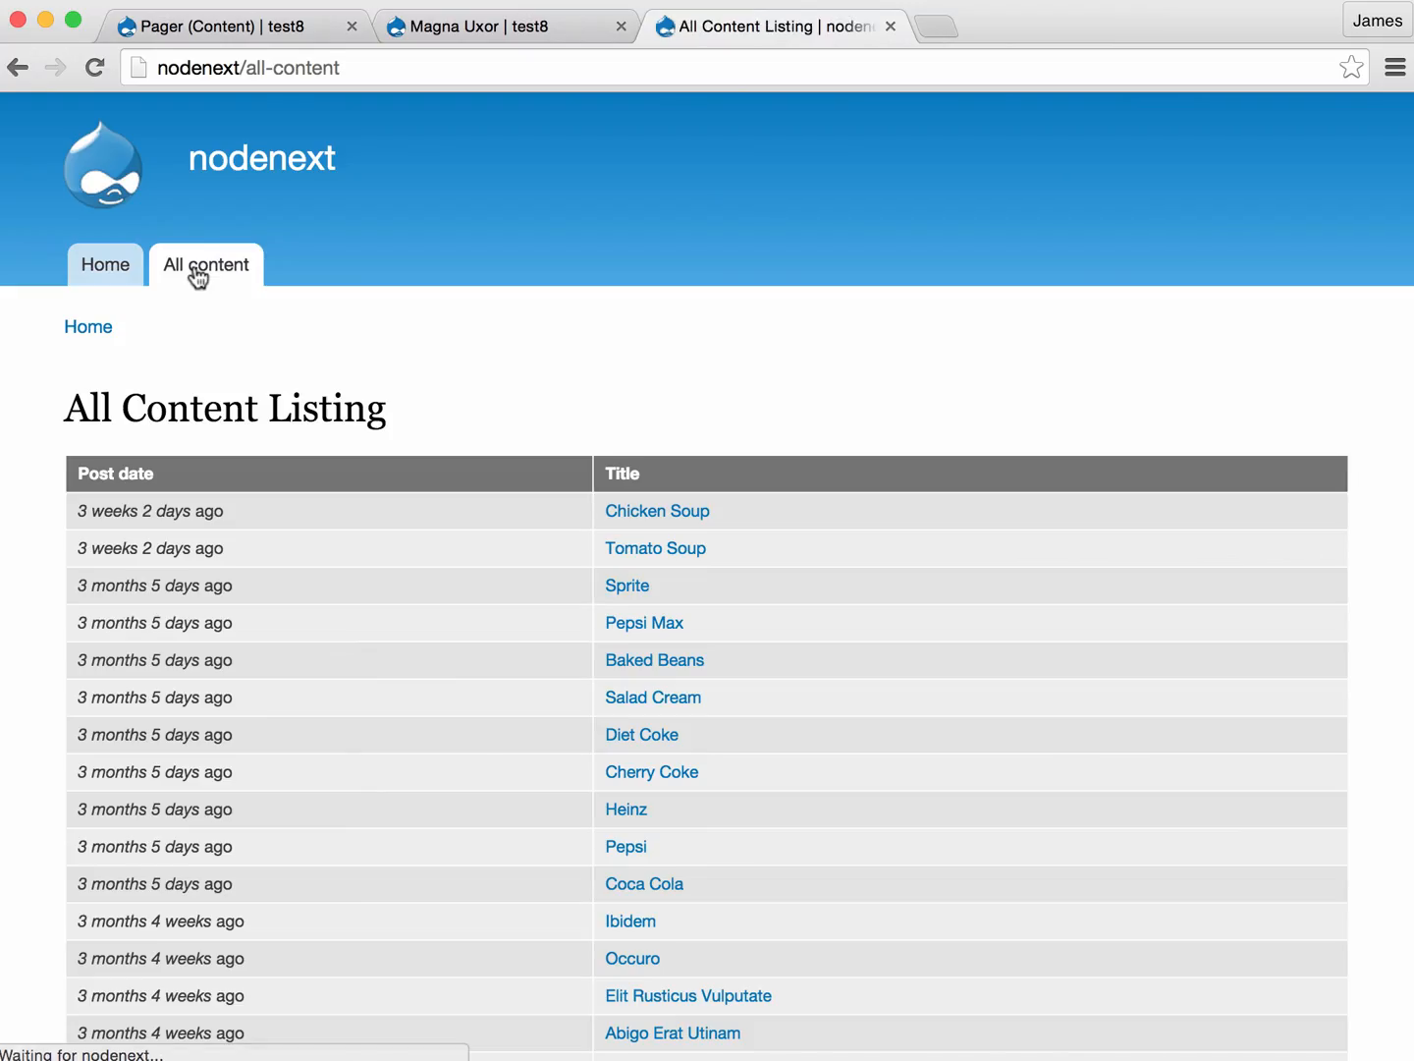
click(664, 554)
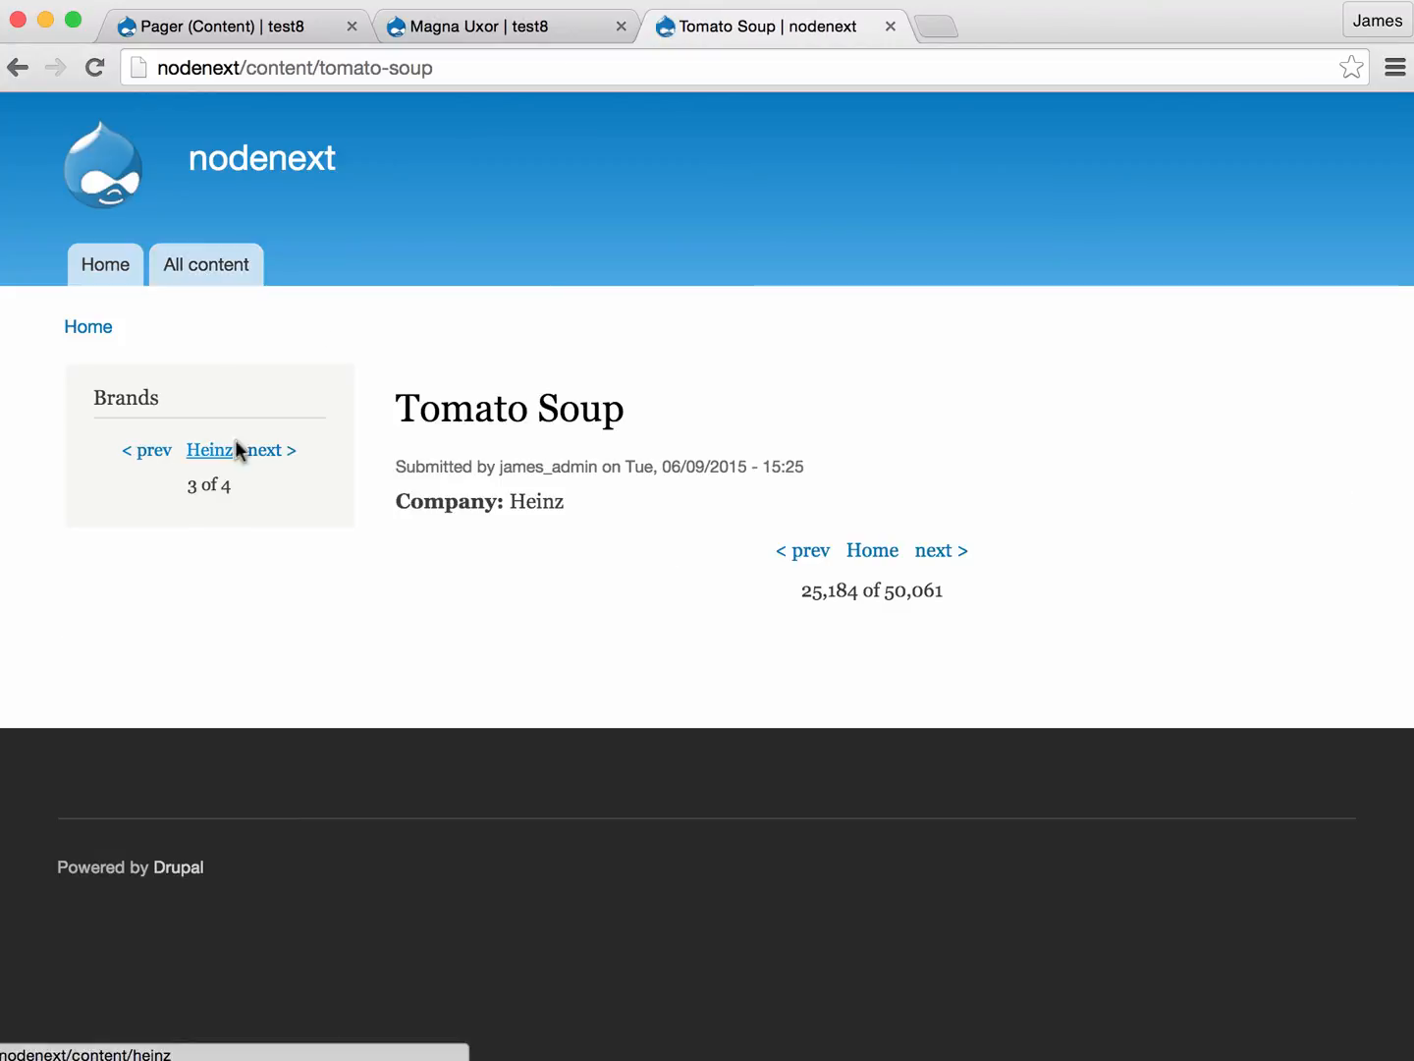
click(275, 454)
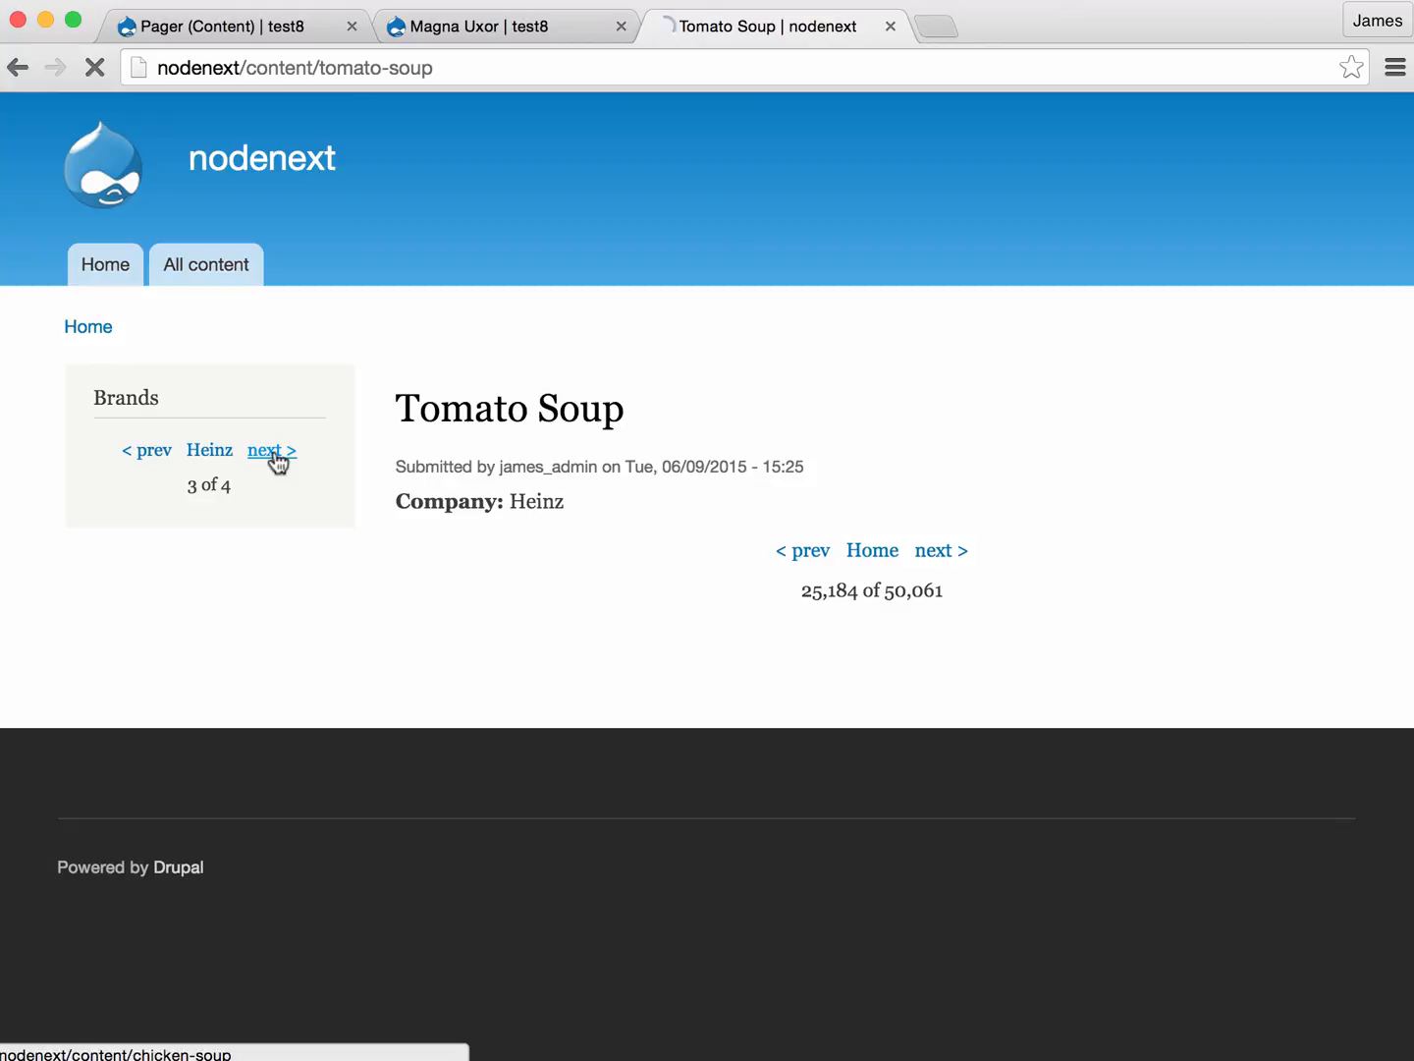
click(148, 457)
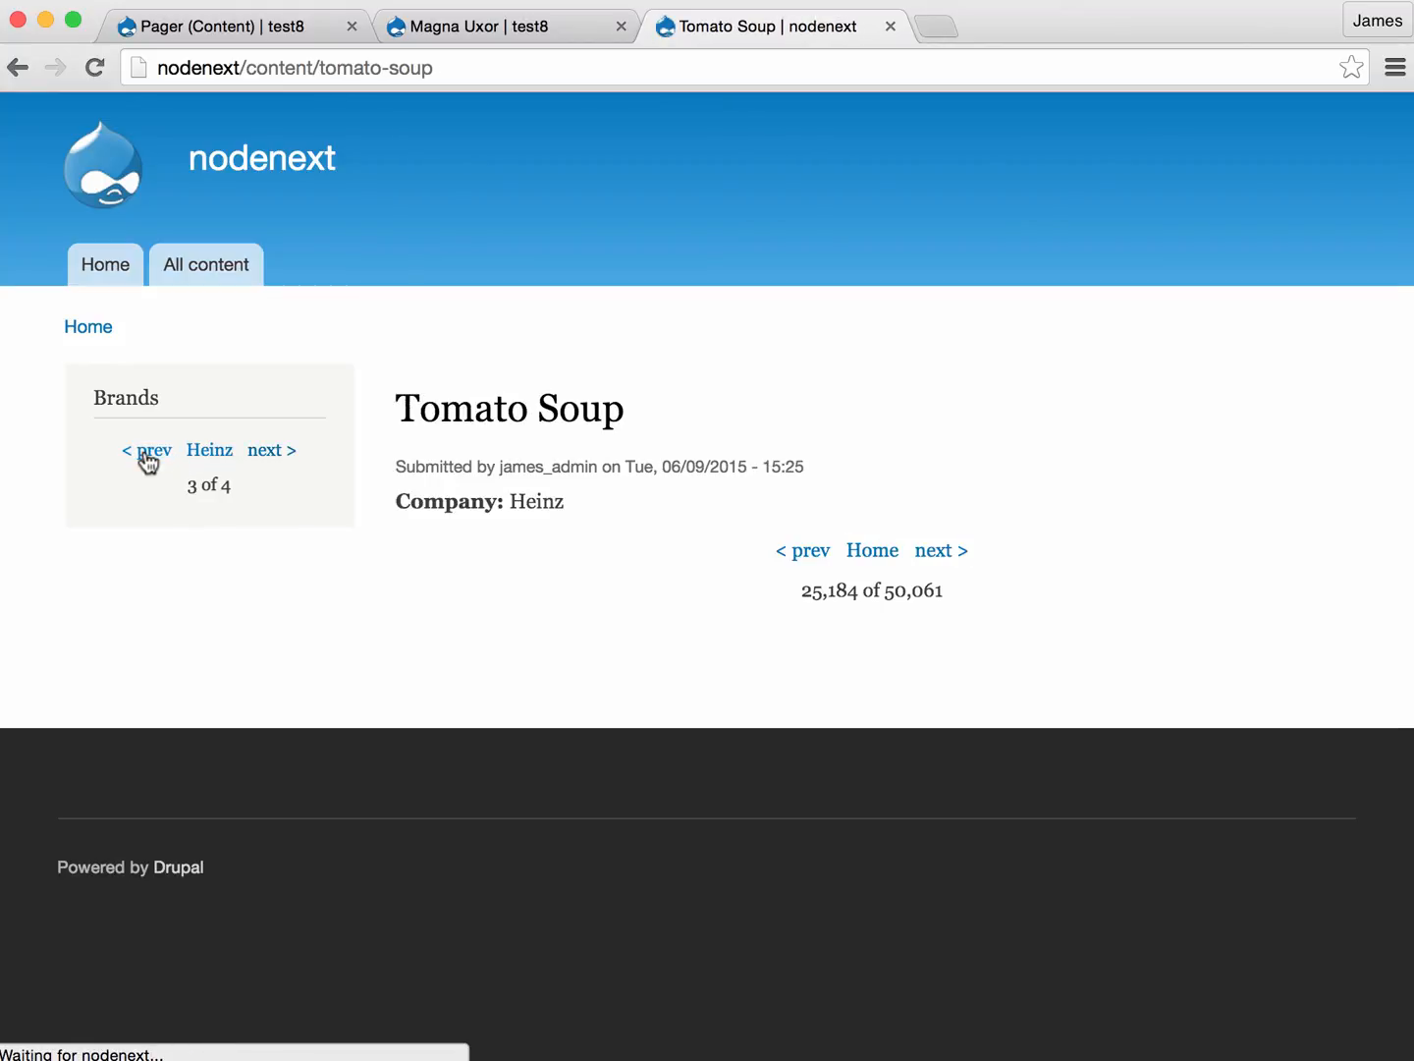
click(147, 457)
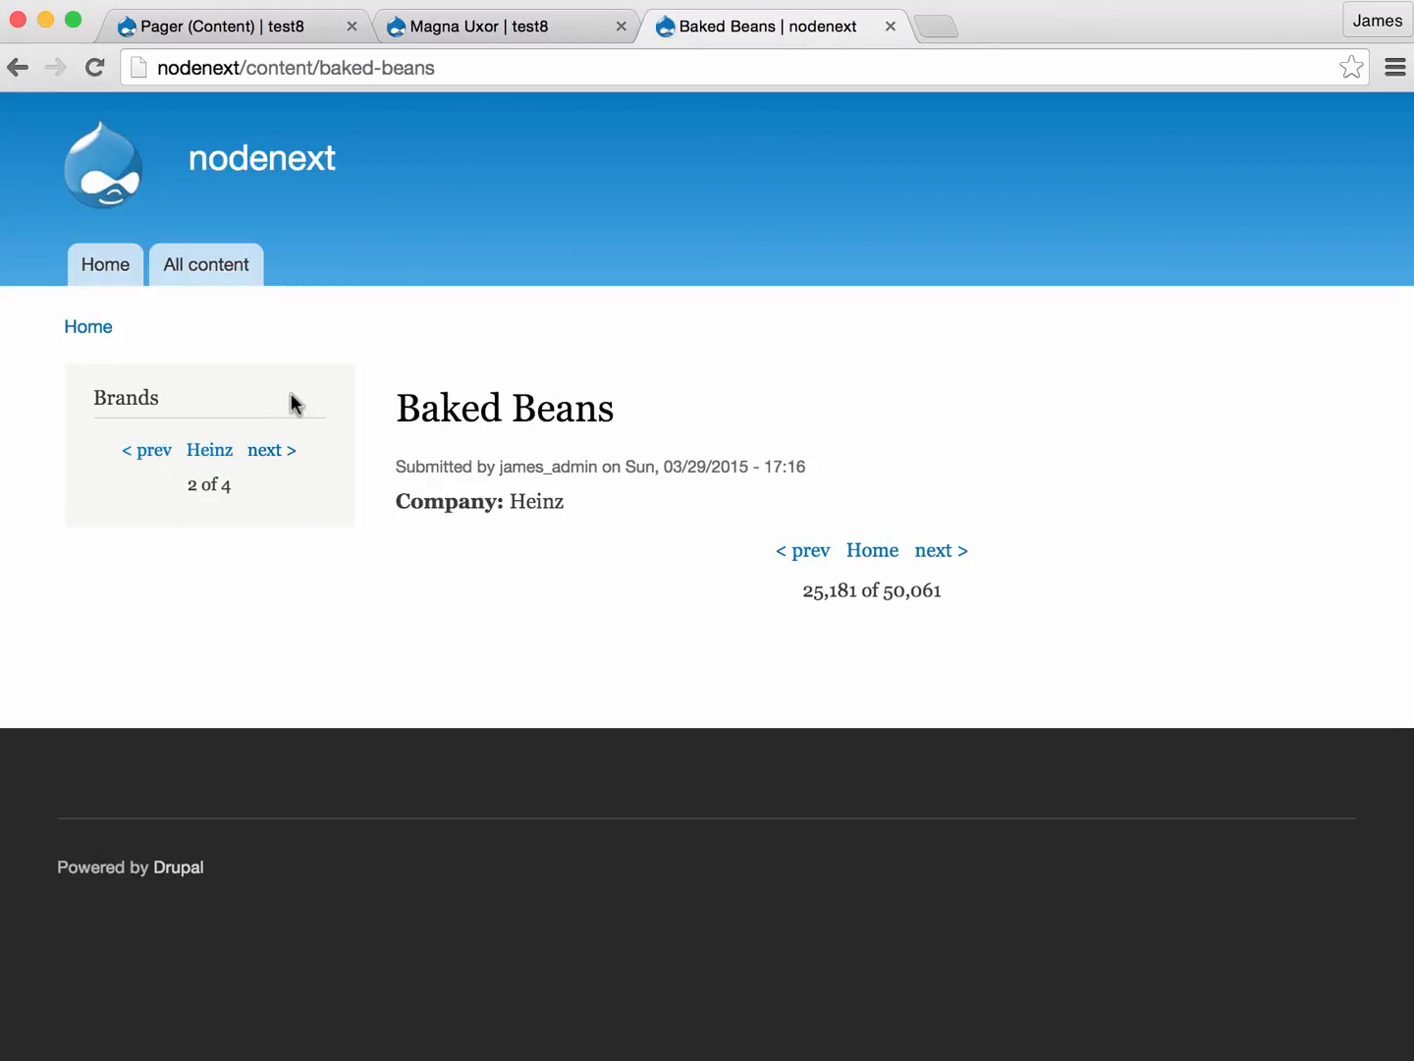